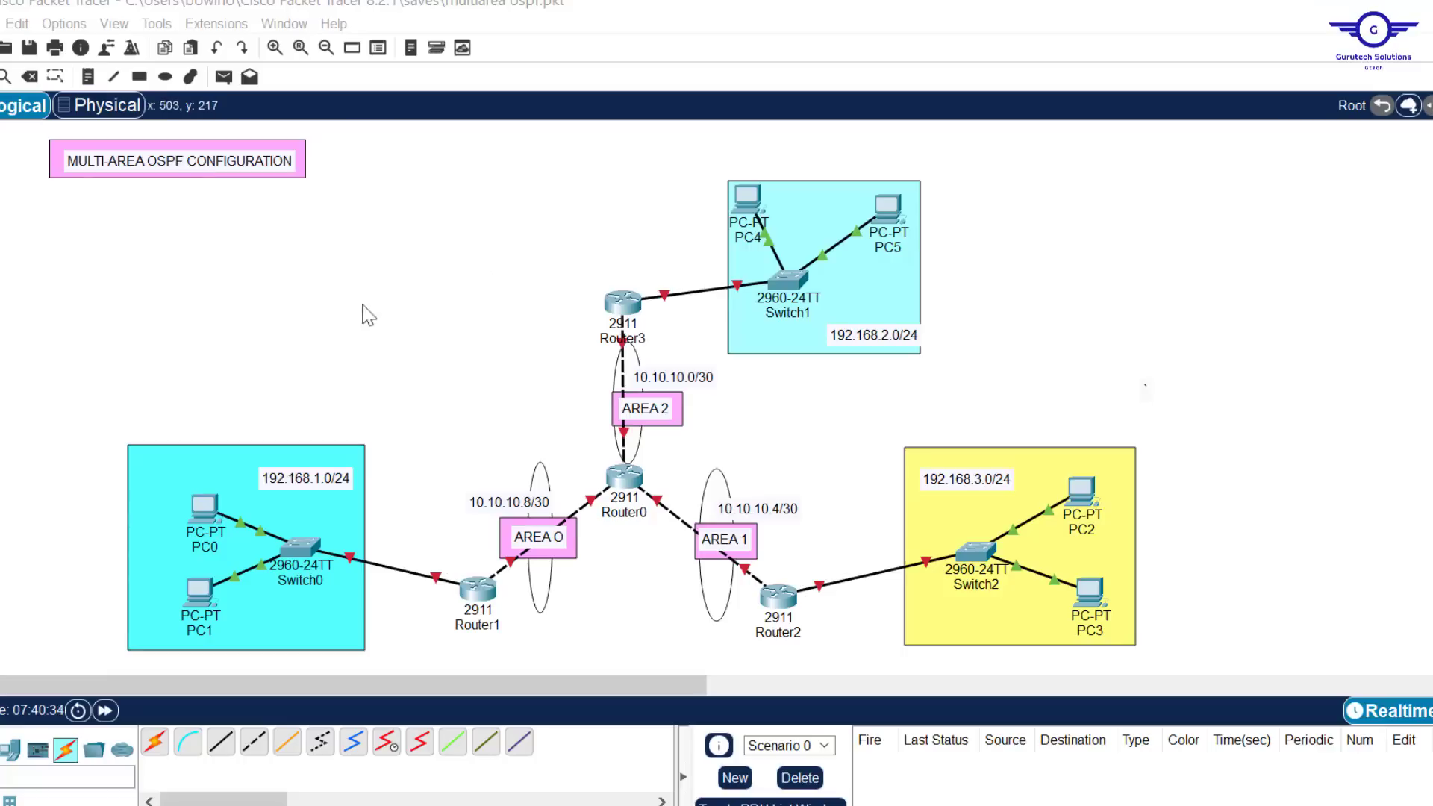
# Look over the topology around Router0 and select the RIP, EIGRP, OSPF & BGP Routing topic in the Google Sheets course list.
pyautogui.moveTo(132, 236); pyautogui.dragTo(1164, 690)
pyautogui.click(1199, 381)
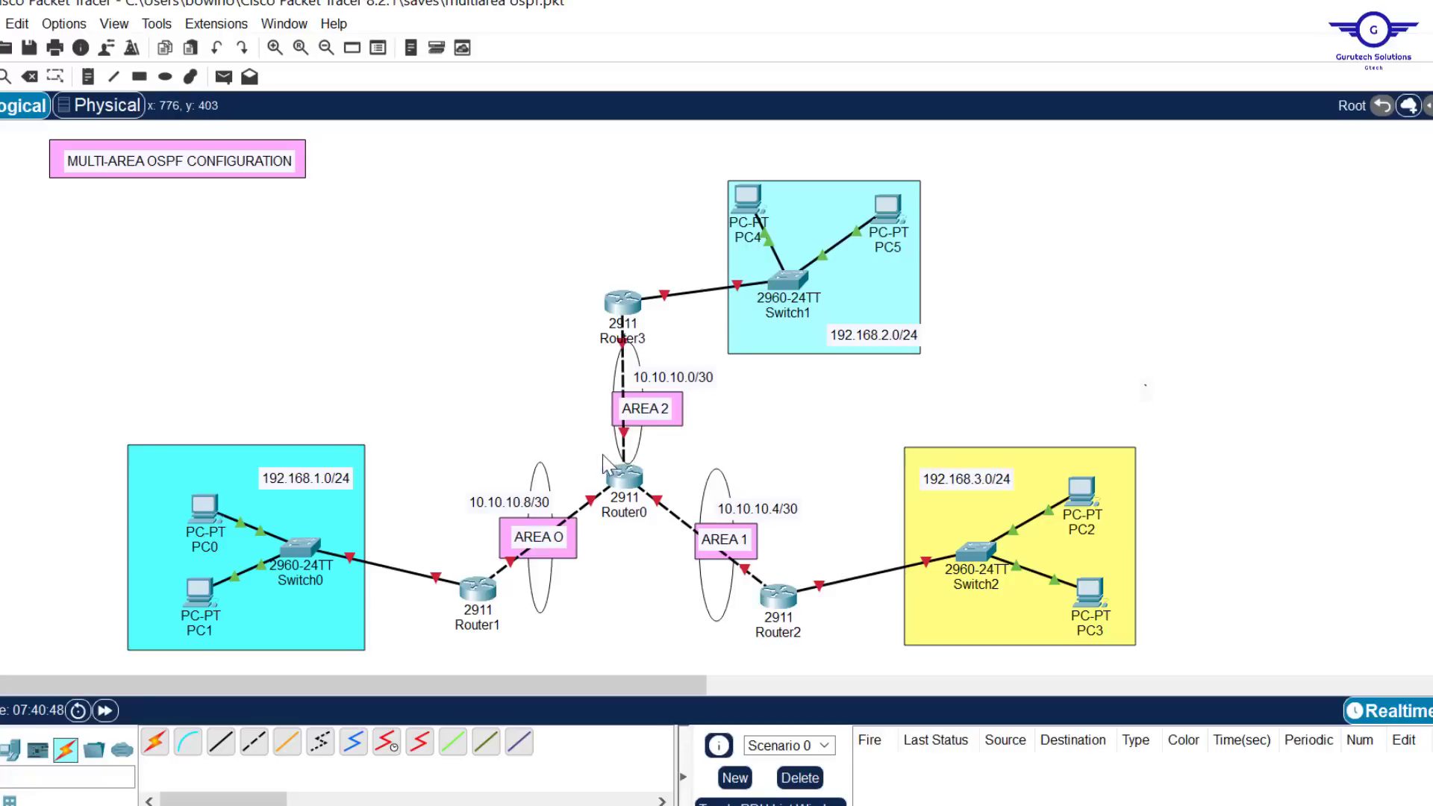
pyautogui.moveTo(582, 456); pyautogui.dragTo(647, 508)
pyautogui.moveTo(732, 567)
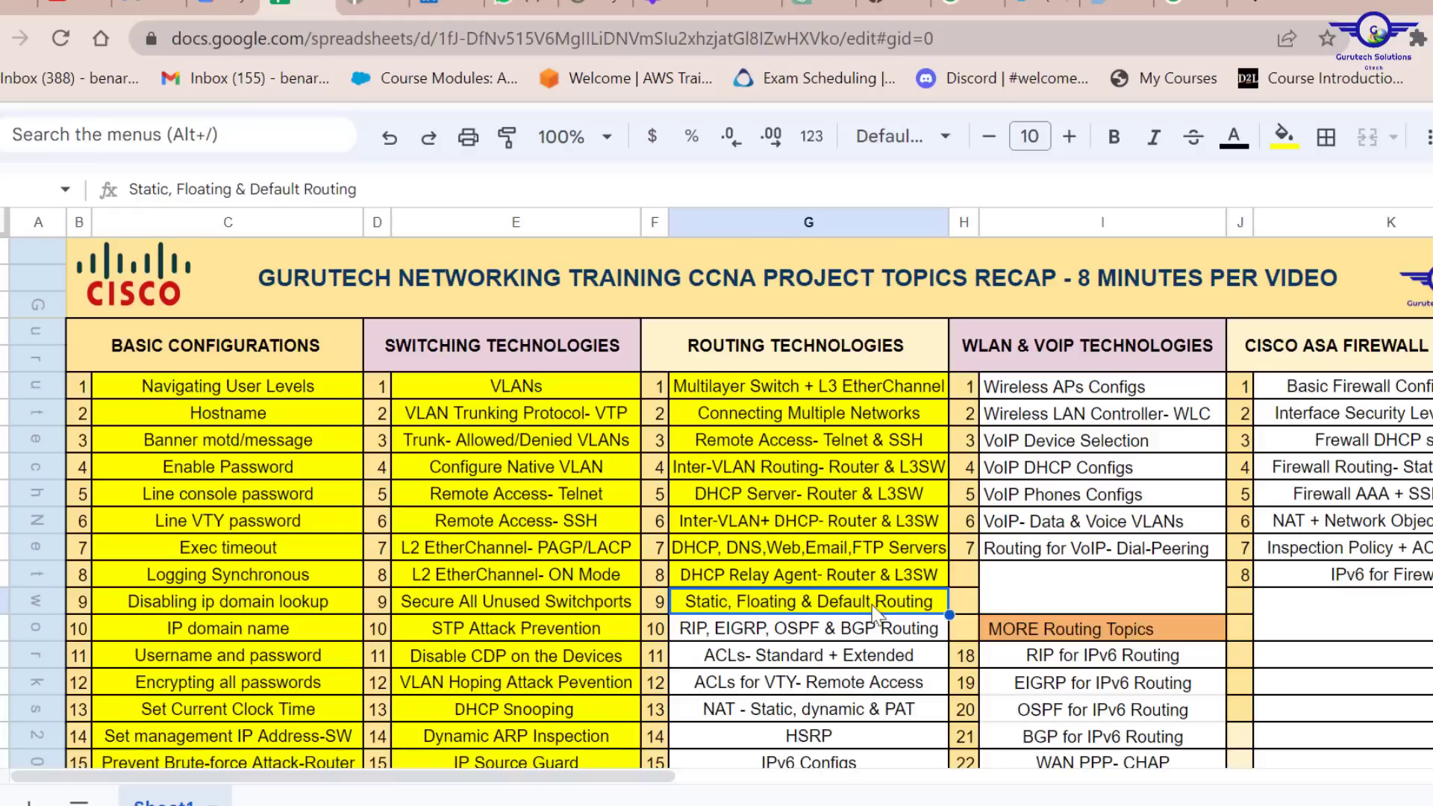
pyautogui.click(853, 634)
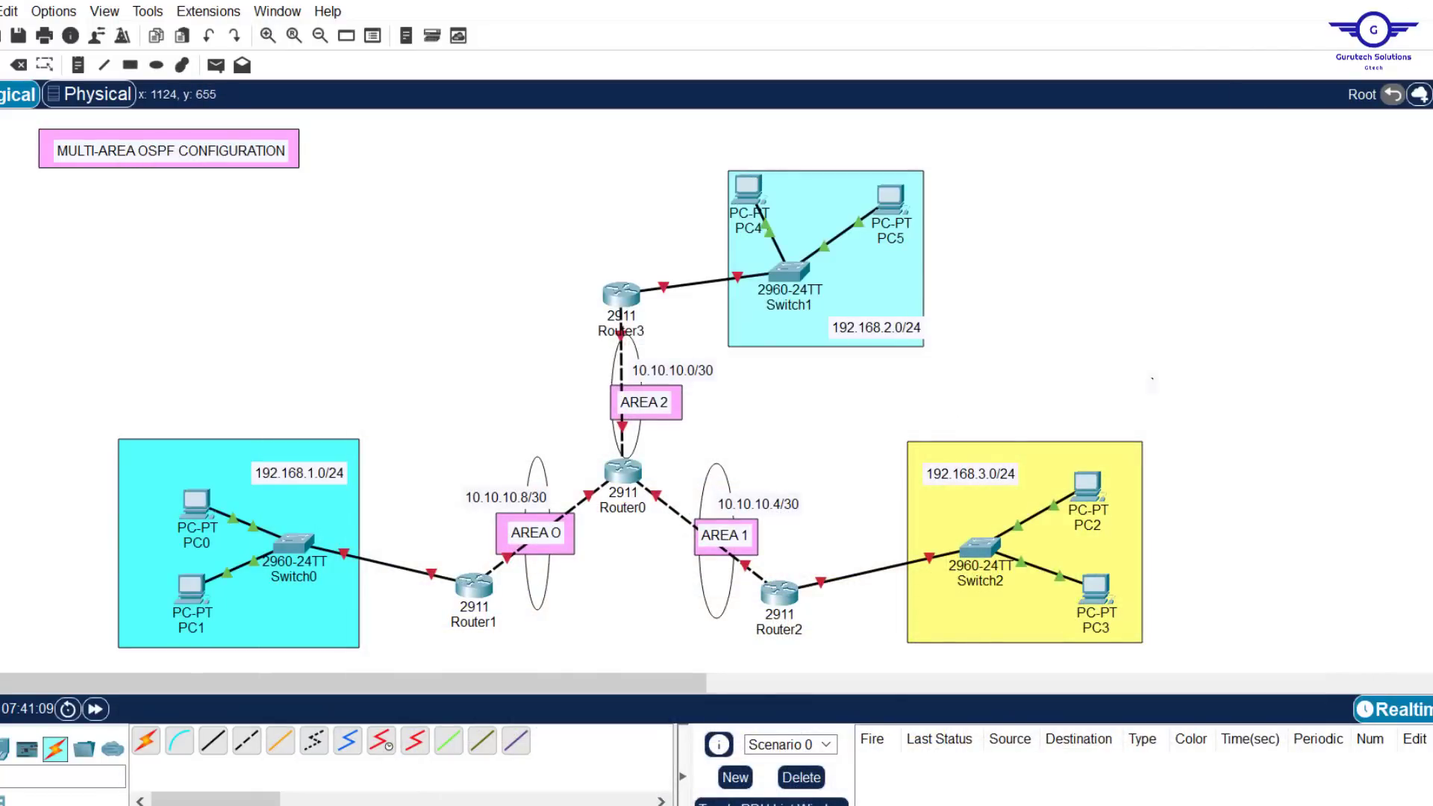
# Review the config-guide.txt steps in Notepad, highlight the one on configuring router and host IP addresses, and return to Packet Tracer.
pyautogui.hotkey('alt', 'Tab')
pyautogui.moveTo(943, 211); pyautogui.dragTo(876, 533)
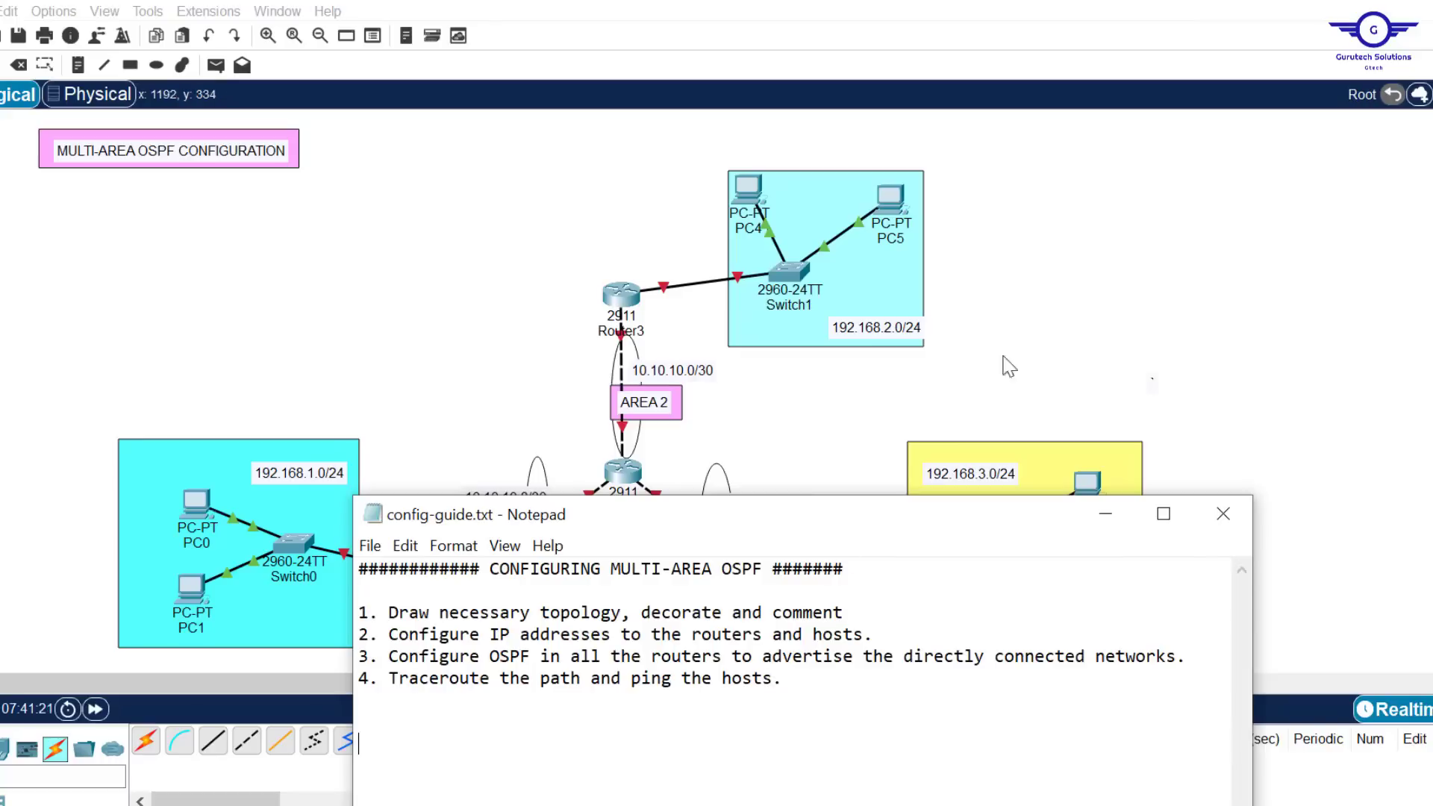
pyautogui.click(1034, 346)
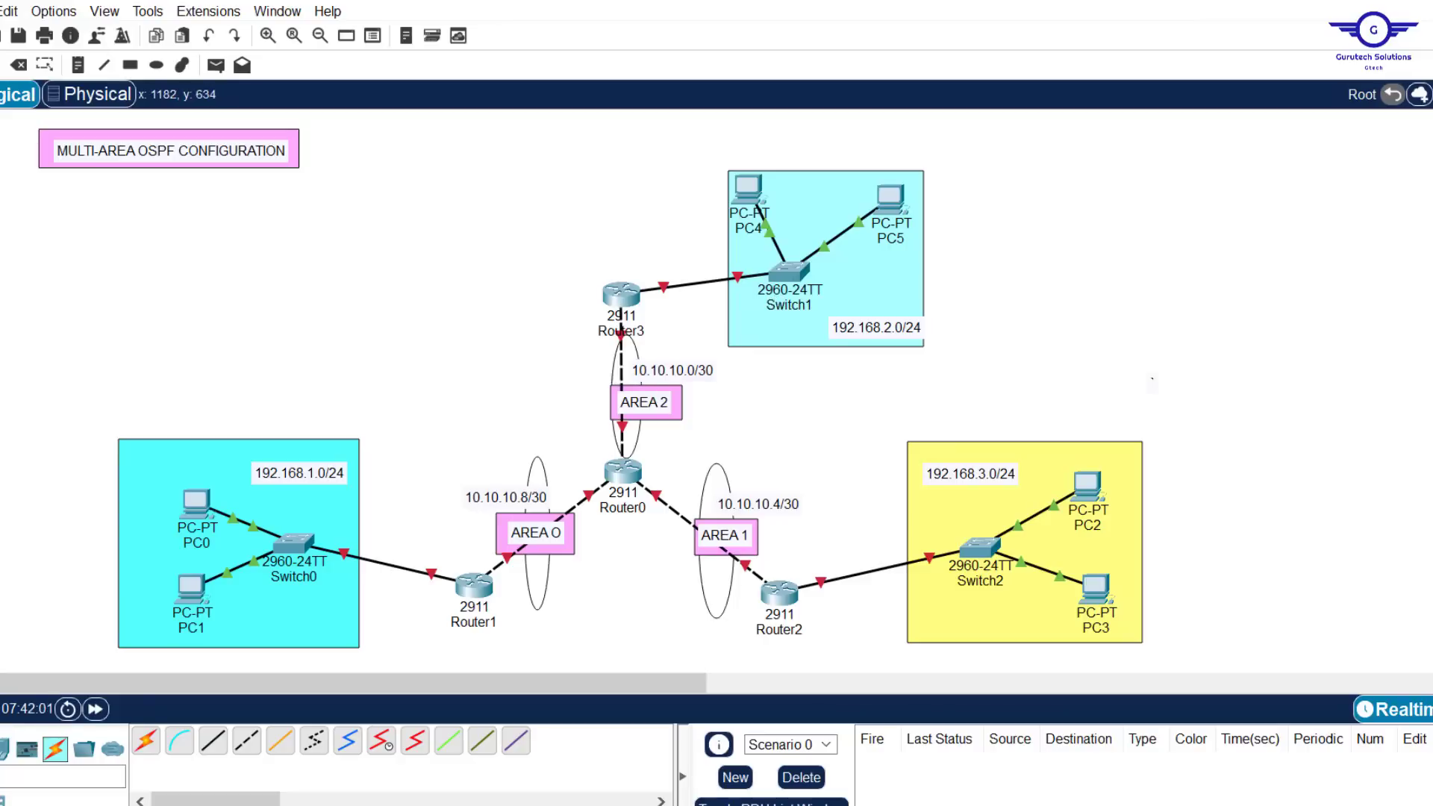
pyautogui.hotkey('alt', 'Tab')
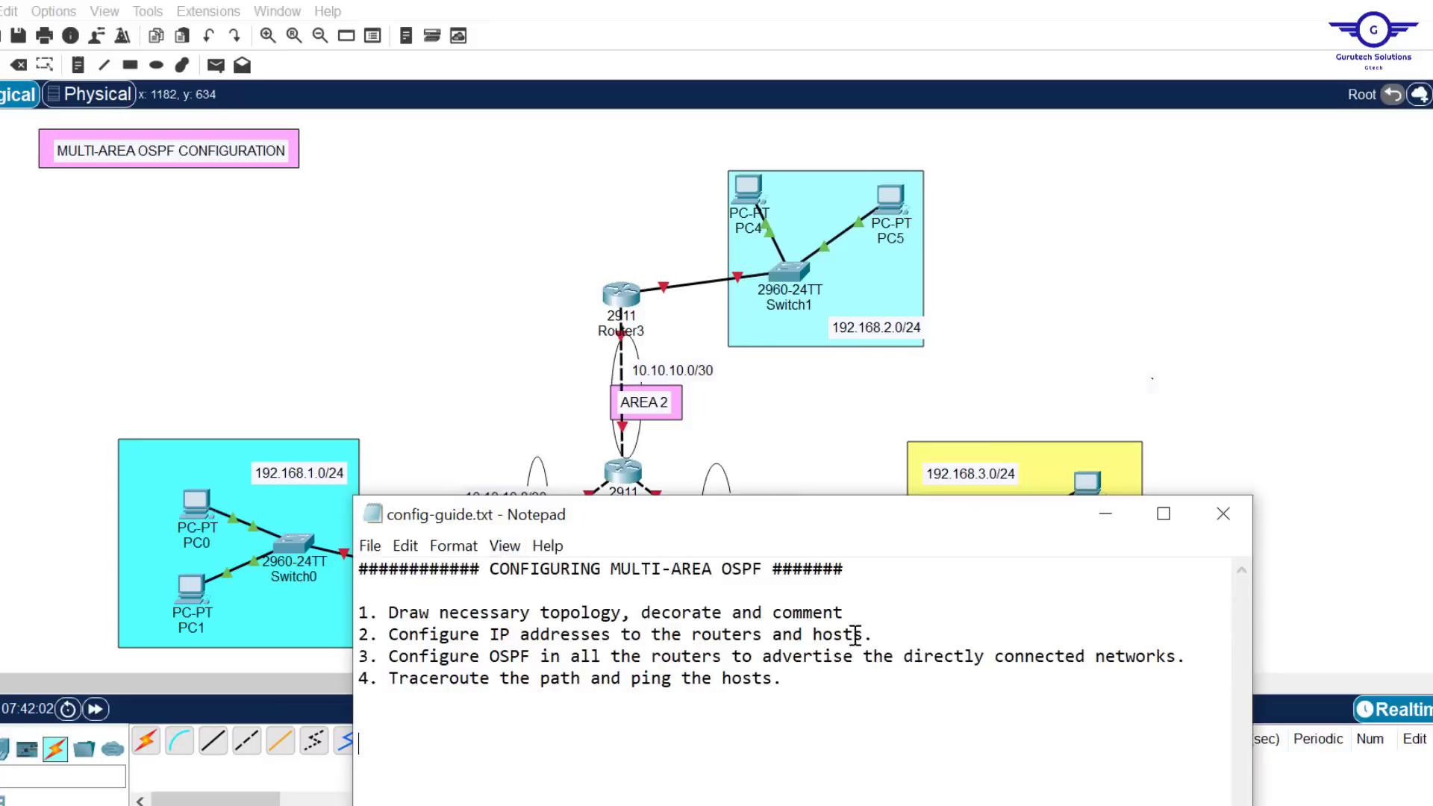
pyautogui.moveTo(867, 634); pyautogui.dragTo(388, 640)
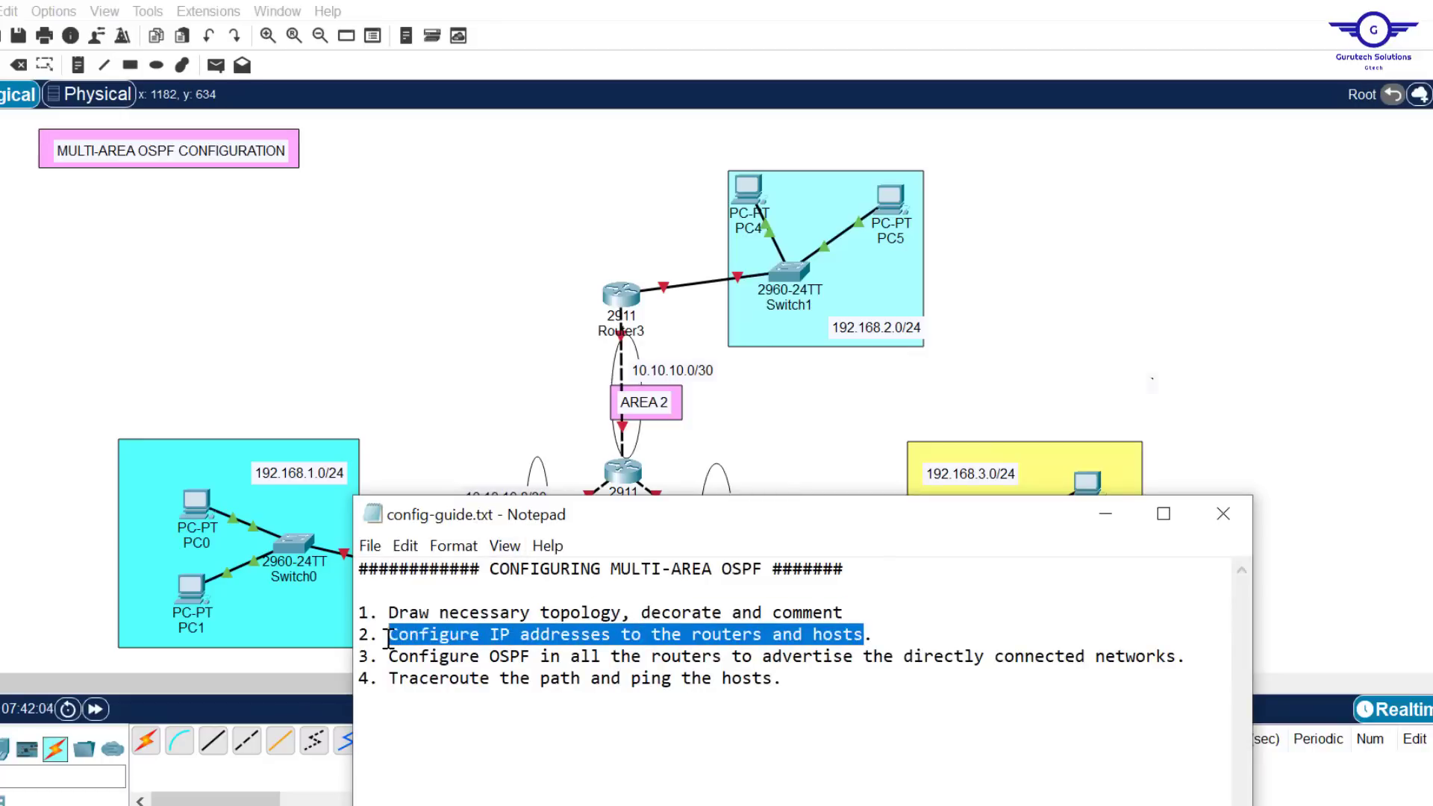
pyautogui.click(843, 413)
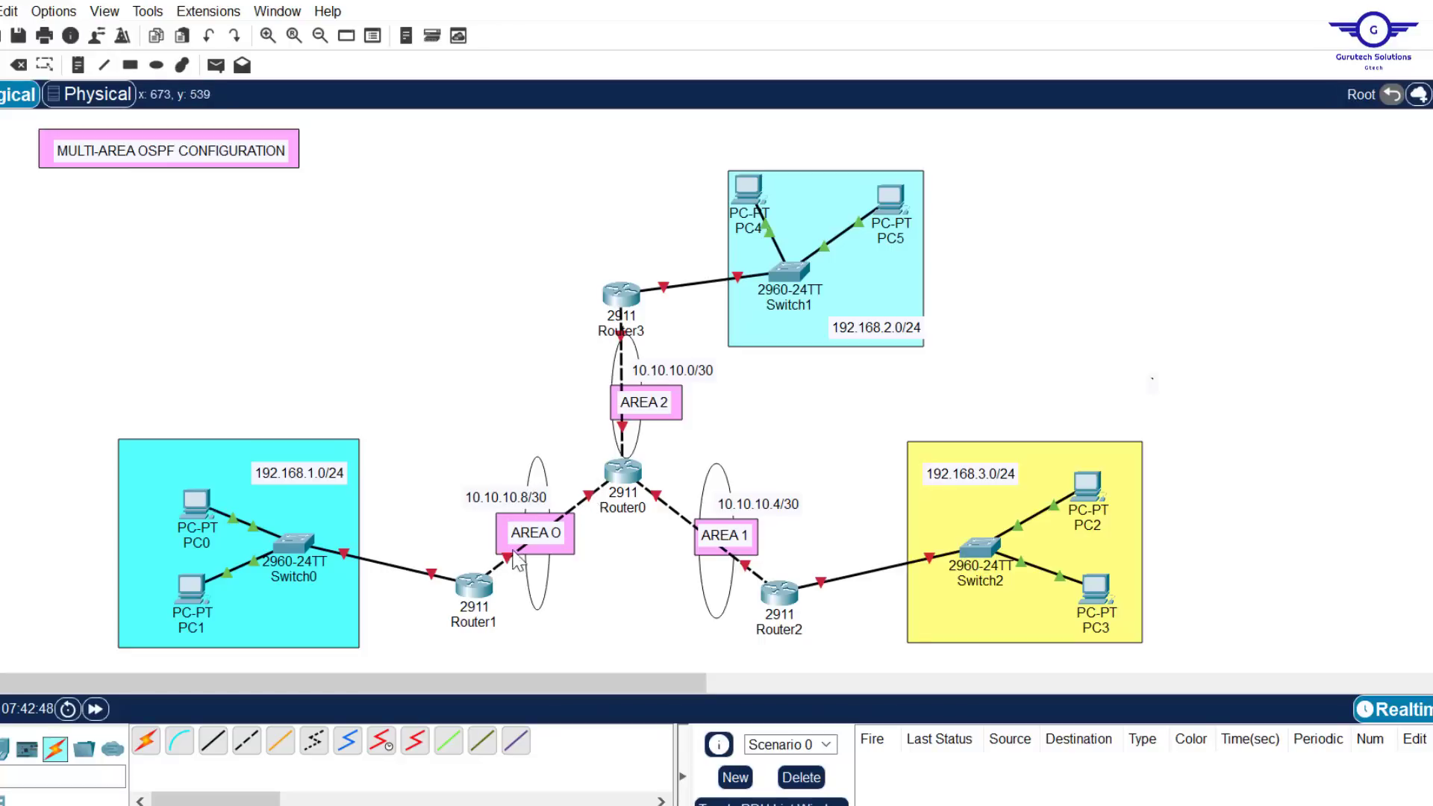
# Check the ports between Router1 and Router0, and enter the IPv4 address on Router0's GigabitEthernet0/0 for the 10.10.10.8/30 link.
pyautogui.moveTo(508, 571)
pyautogui.moveTo(589, 501)
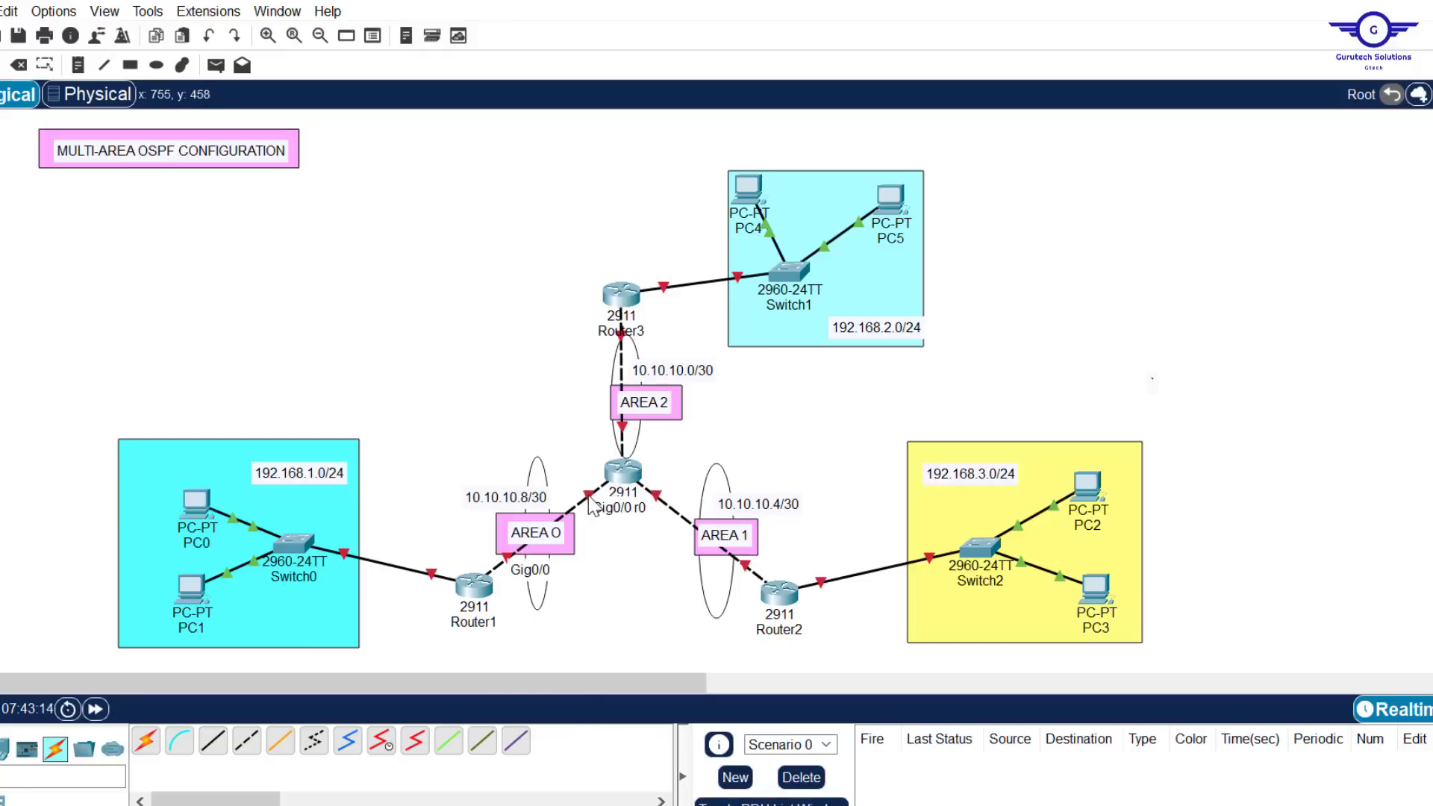
pyautogui.click(623, 472)
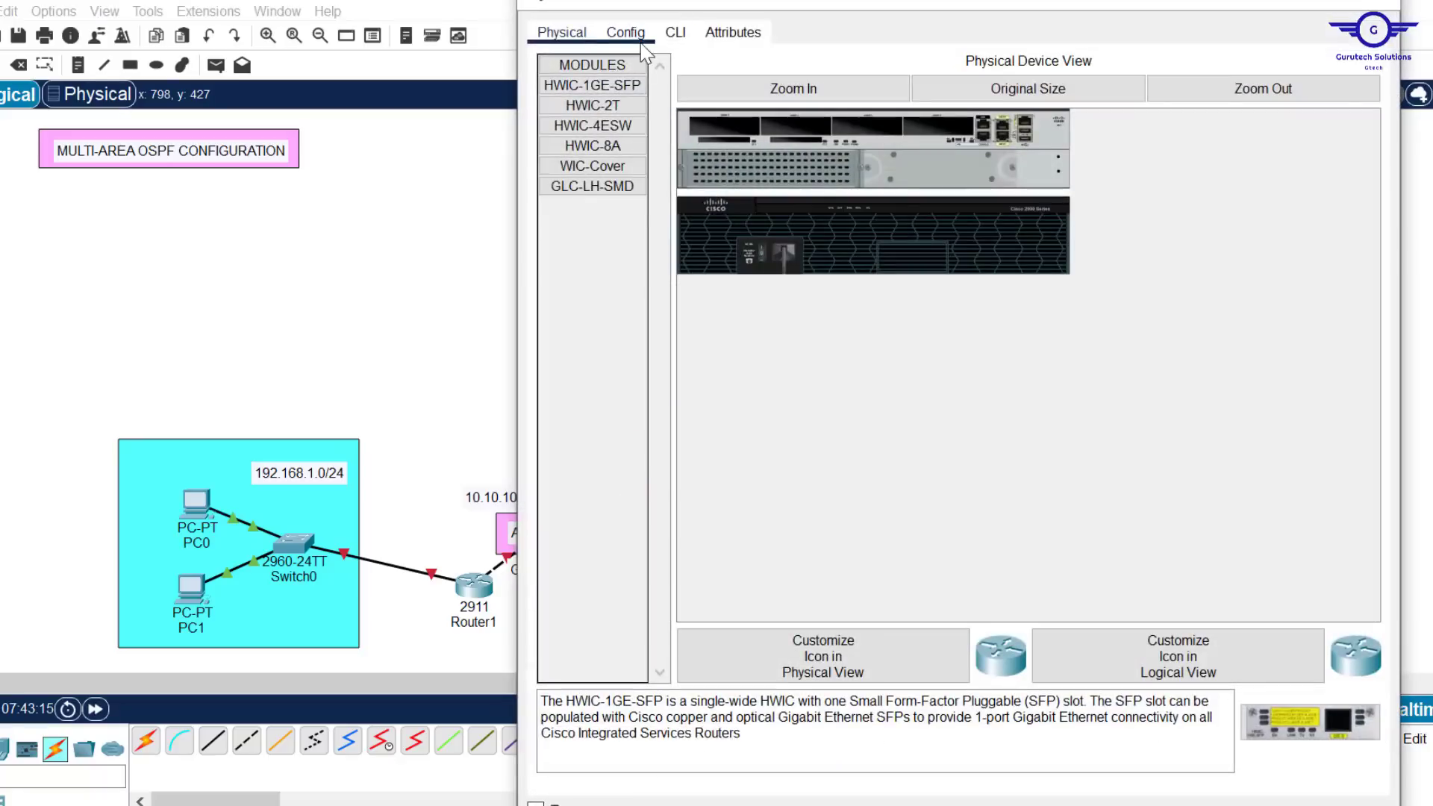
pyautogui.click(631, 36)
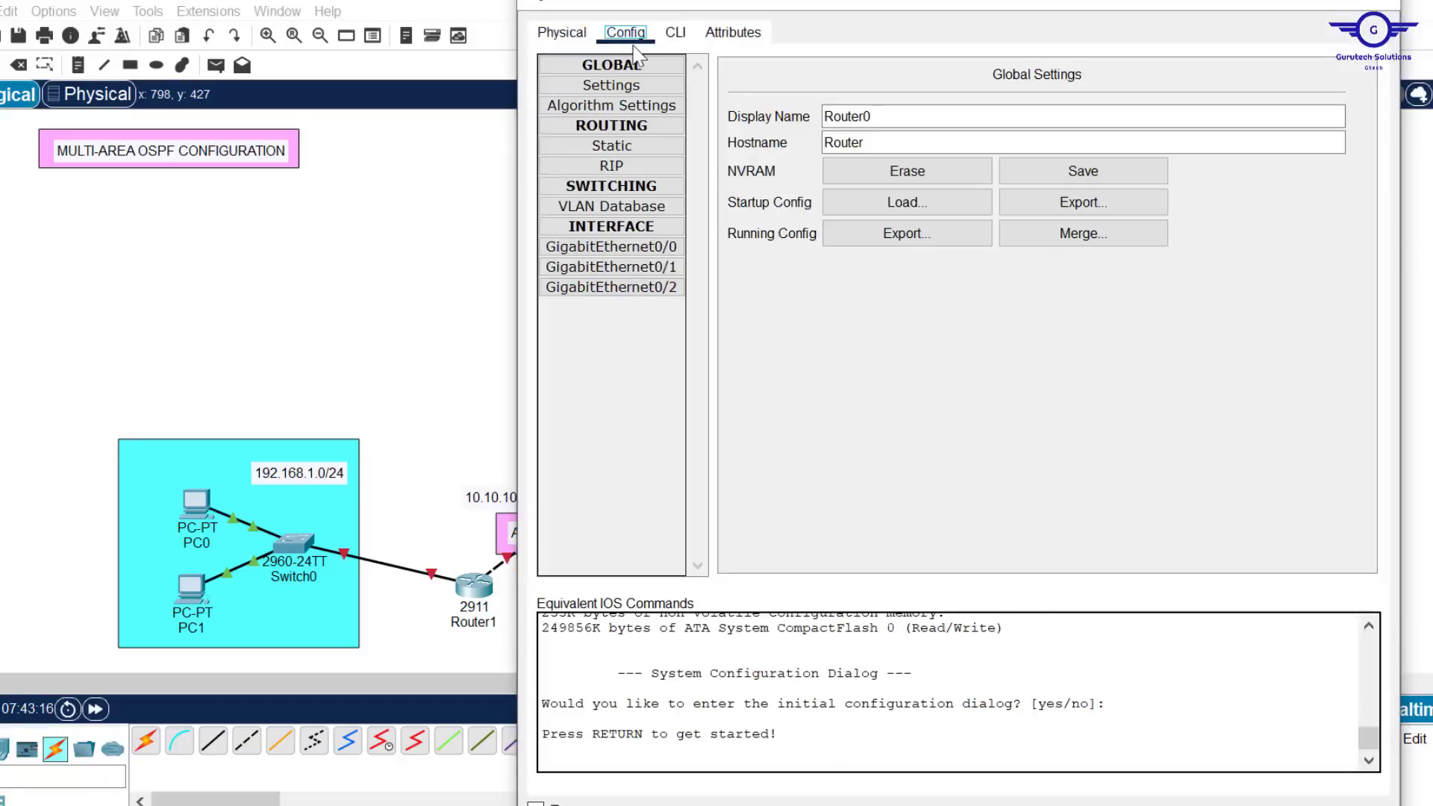
pyautogui.click(652, 250)
pyautogui.click(1120, 208)
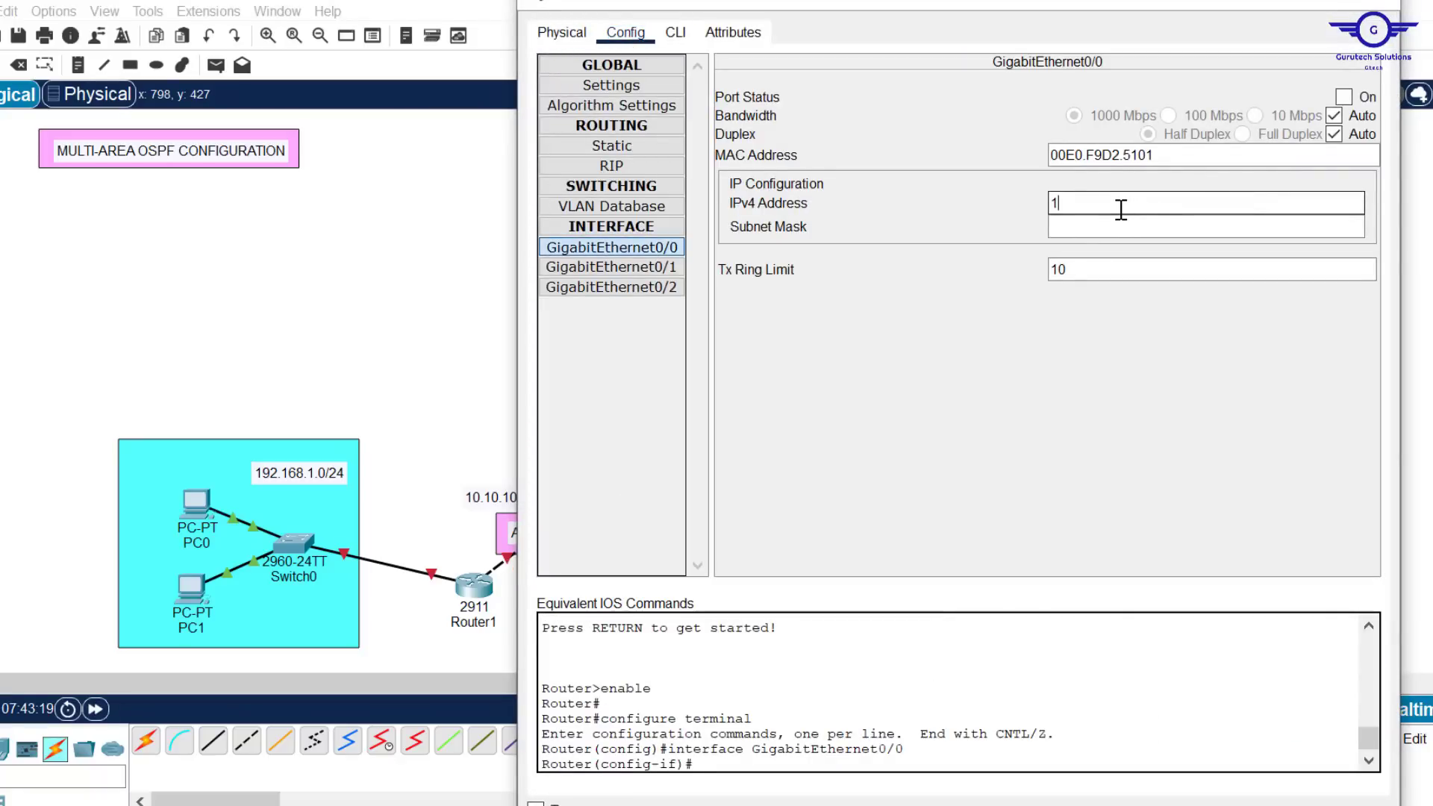
pyautogui.write('10.11')
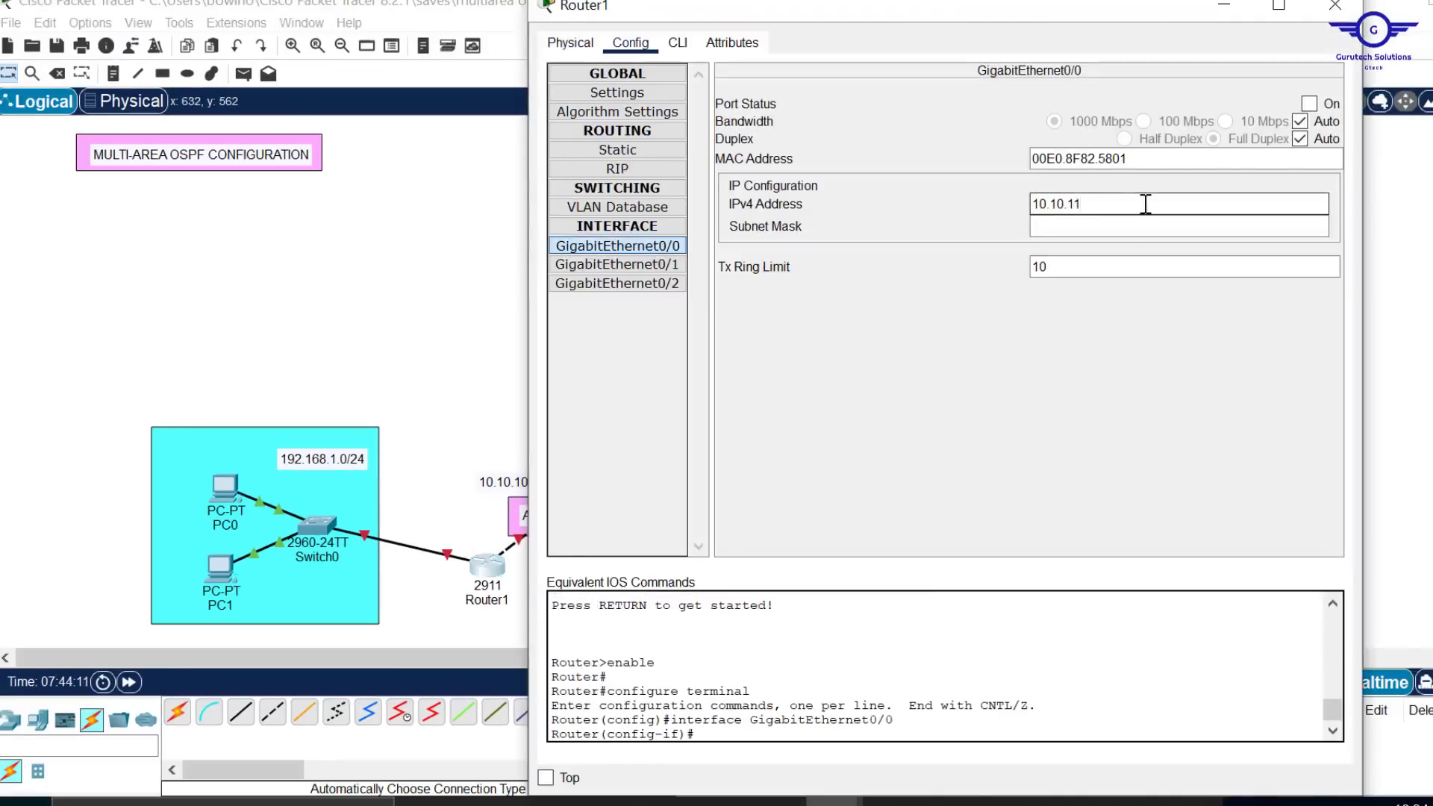
# Set the subnet mask of Router1's GigabitEthernet0/0 to 255.255.255.252.
pyautogui.click(1101, 226)
pyautogui.write('255.255.')
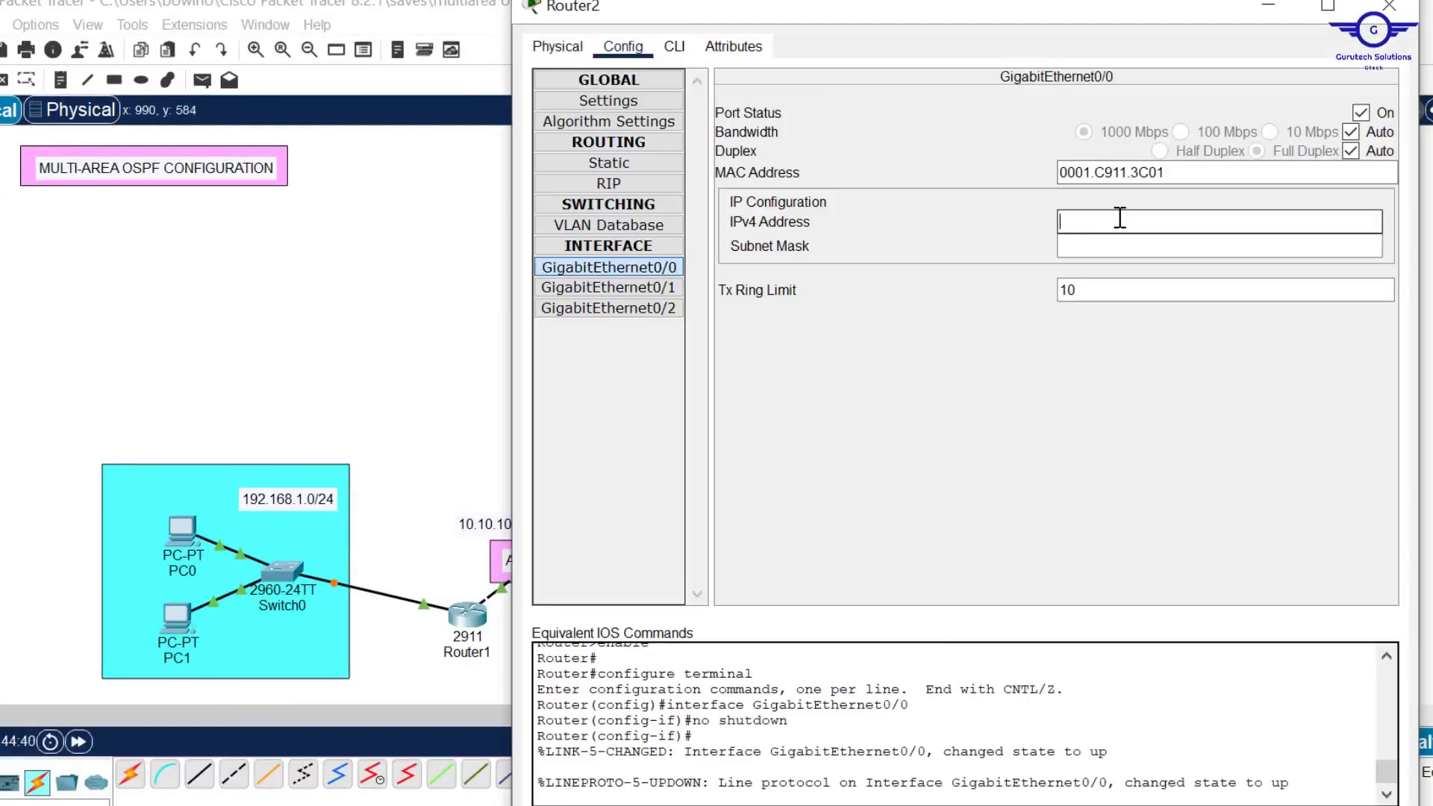
# Set Router2's GigabitEthernet0/0 to IPv4 address 10.10.10.6 with subnet mask 255.255.255.252.
pyautogui.write('0.6')
pyautogui.click(1129, 249)
pyautogui.write('255.255.255.252')
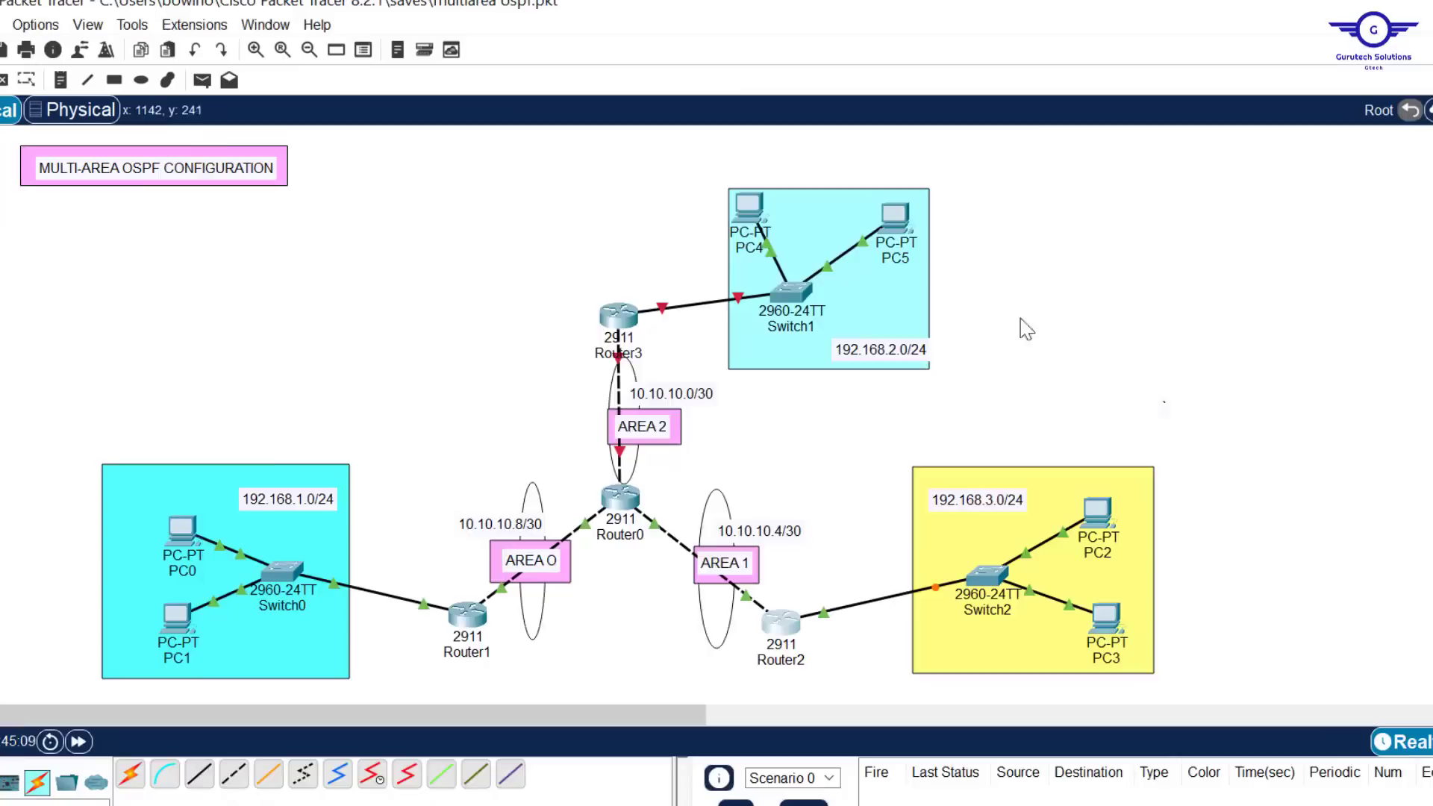
# Set Router3's GigabitEthernet0/1 IPv4 address to 192.168.2.1 and fill in its subnet mask.
pyautogui.click(608, 287)
pyautogui.write('192.168.2.1')
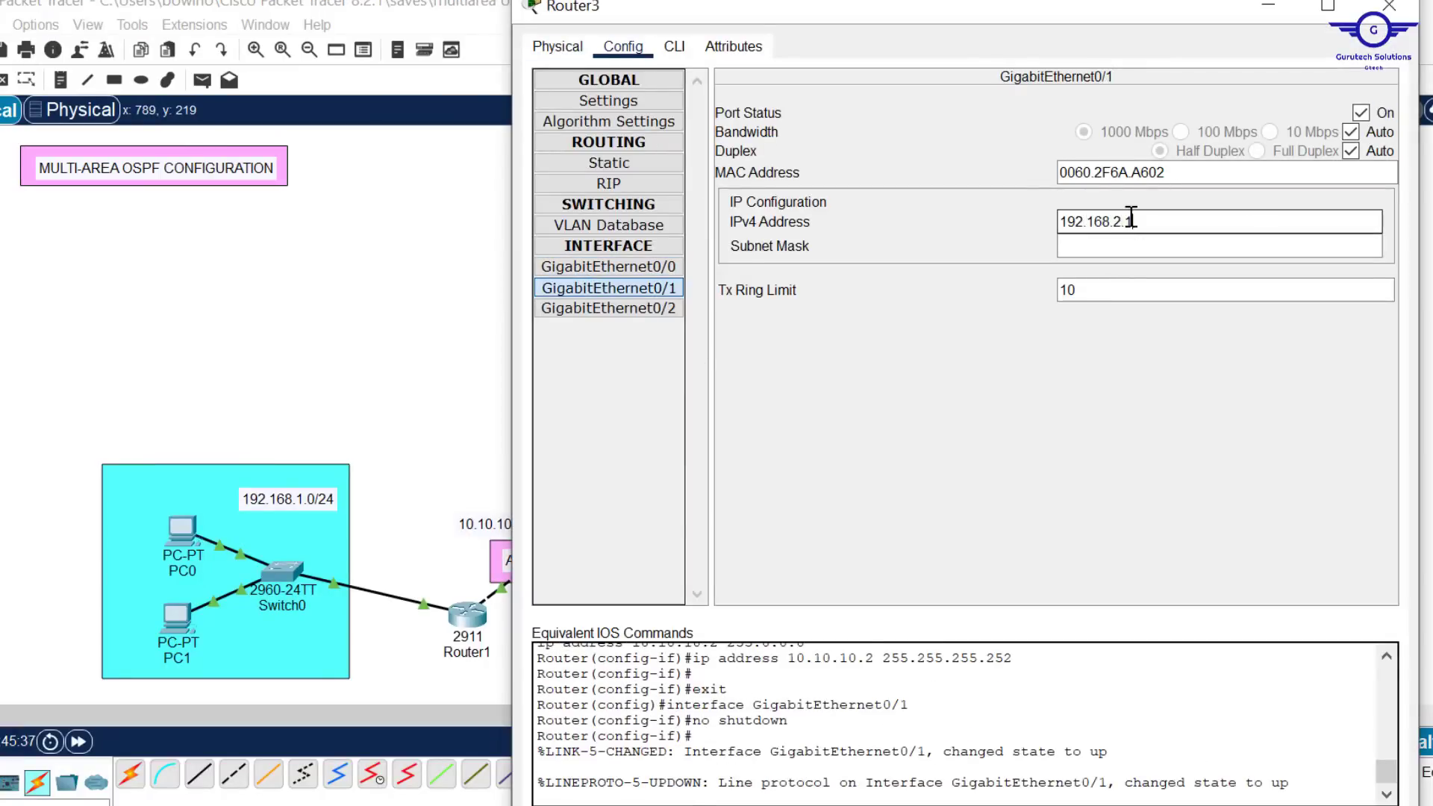
pyautogui.click(1098, 251)
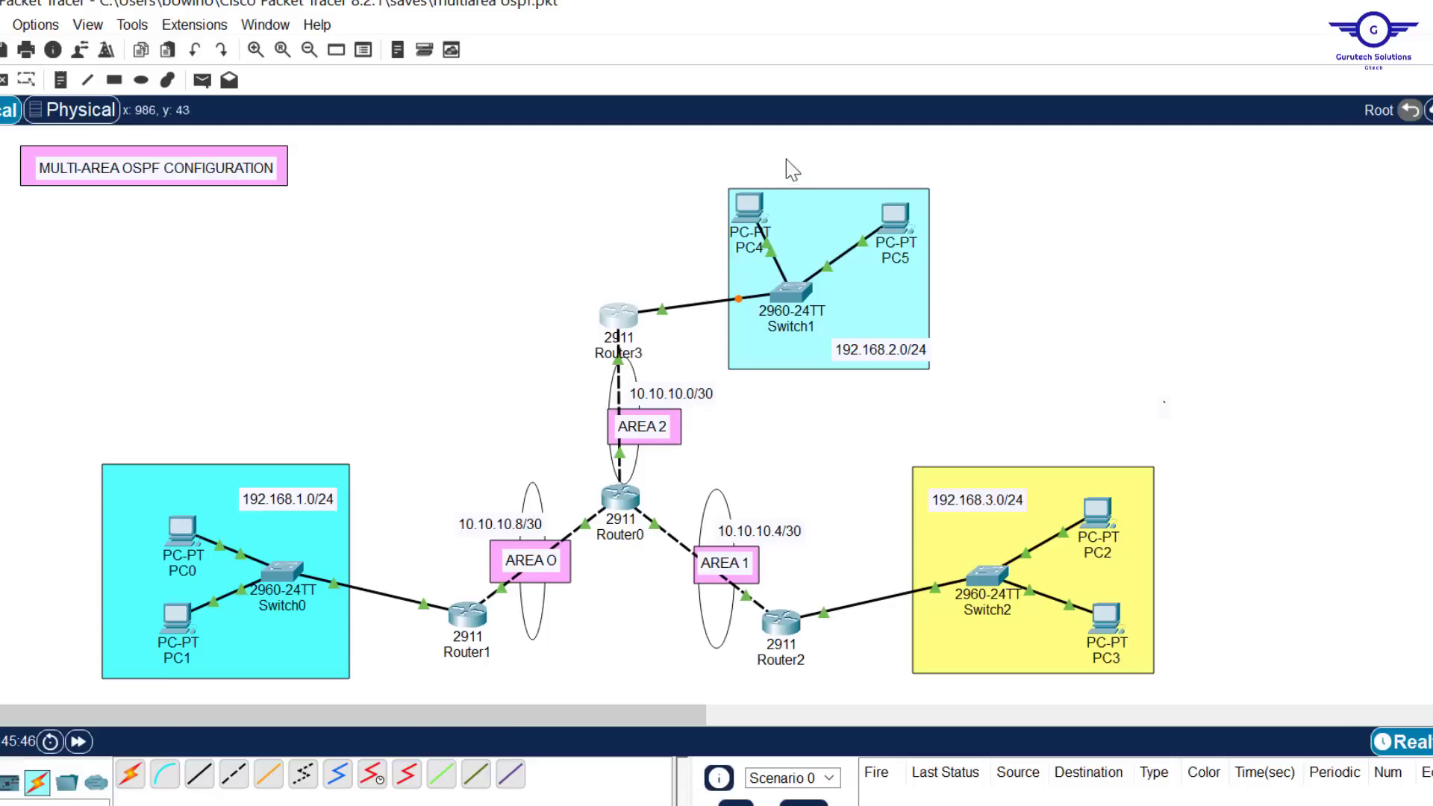
# Assign PC0 the static IPv4 address 192.168.1.10.
pyautogui.moveTo(668, 319)
pyautogui.click(179, 531)
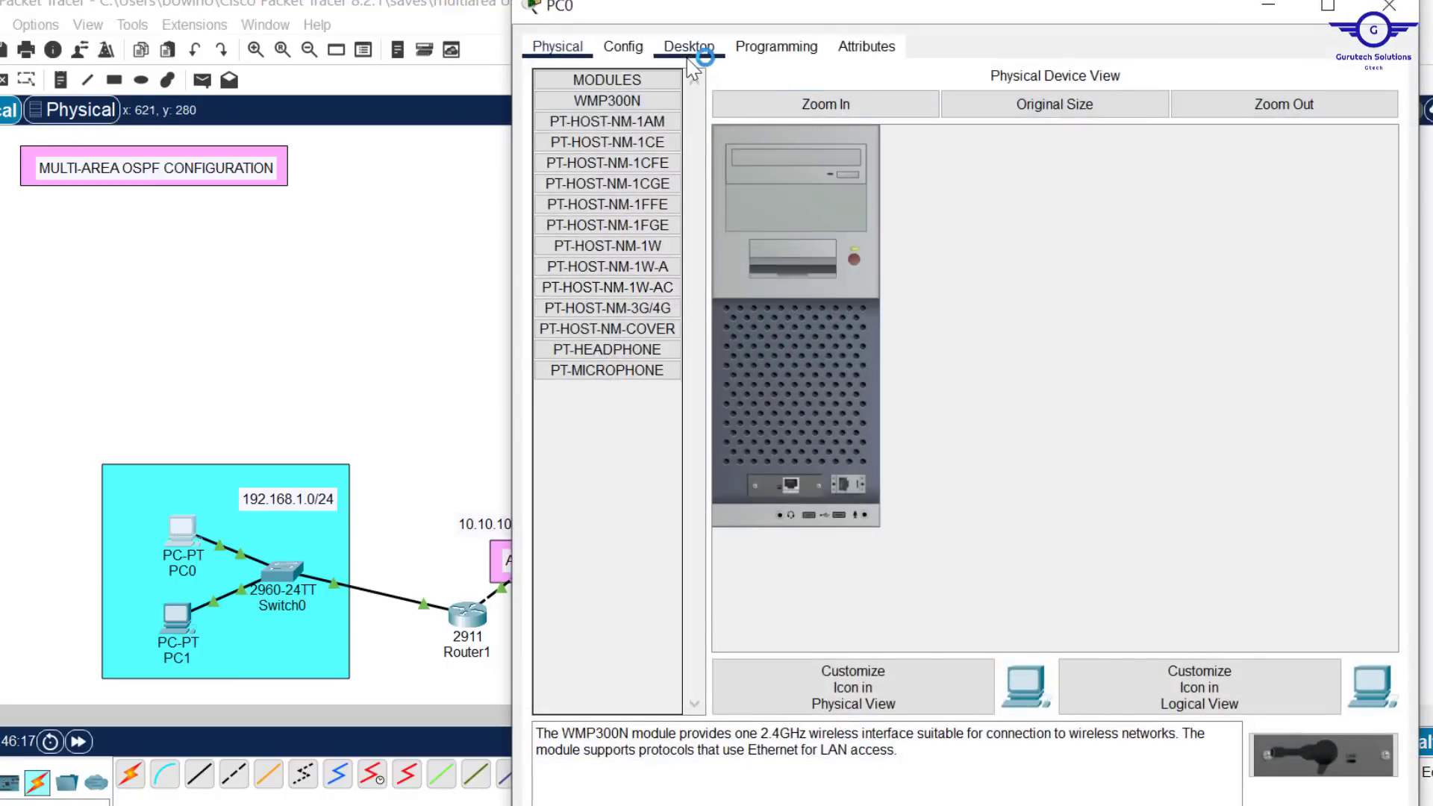
pyautogui.click(690, 49)
pyautogui.write('192.168.1.10')
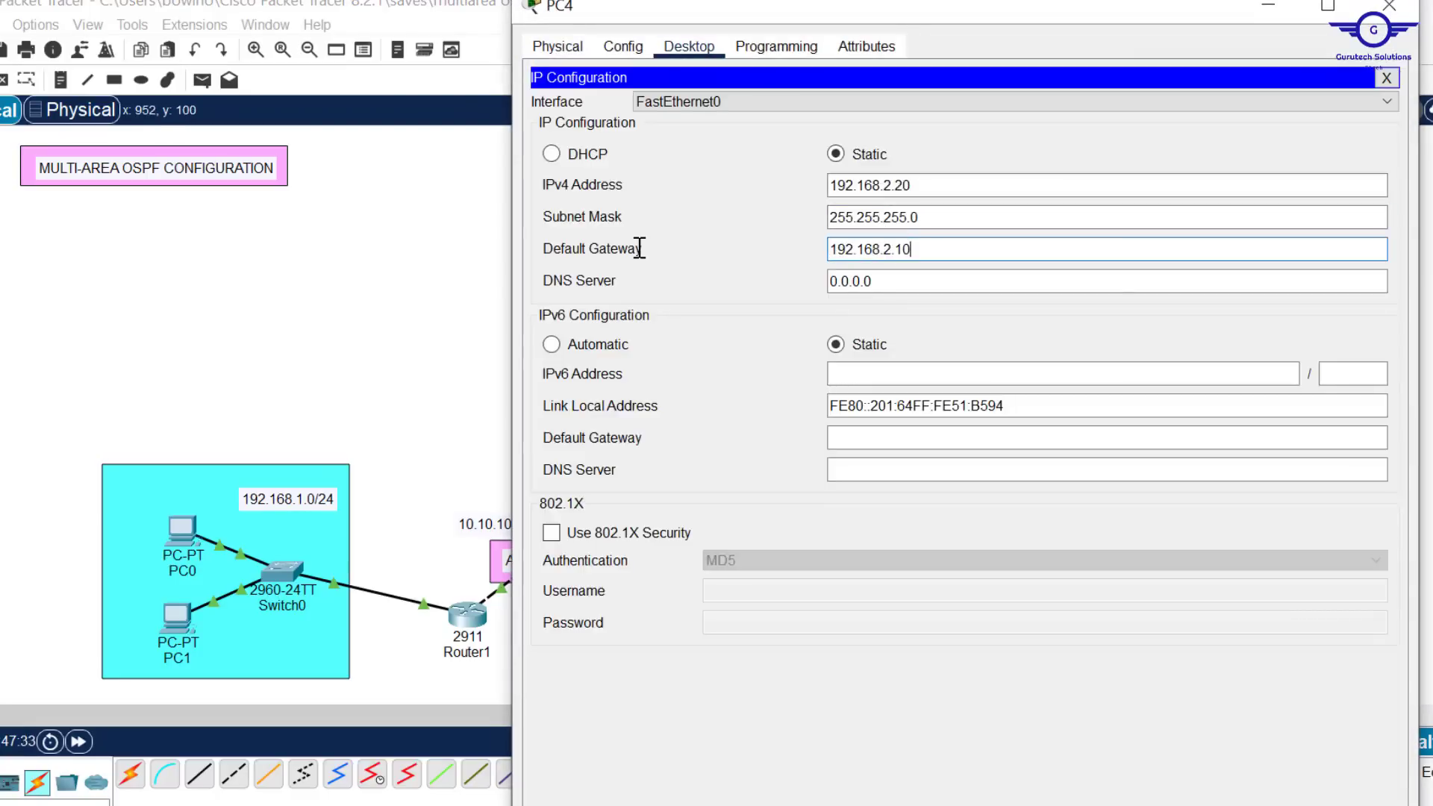
# Correct PC4's default gateway to 192.168.2.1 and close its configuration window.
pyautogui.press('BackSpace')
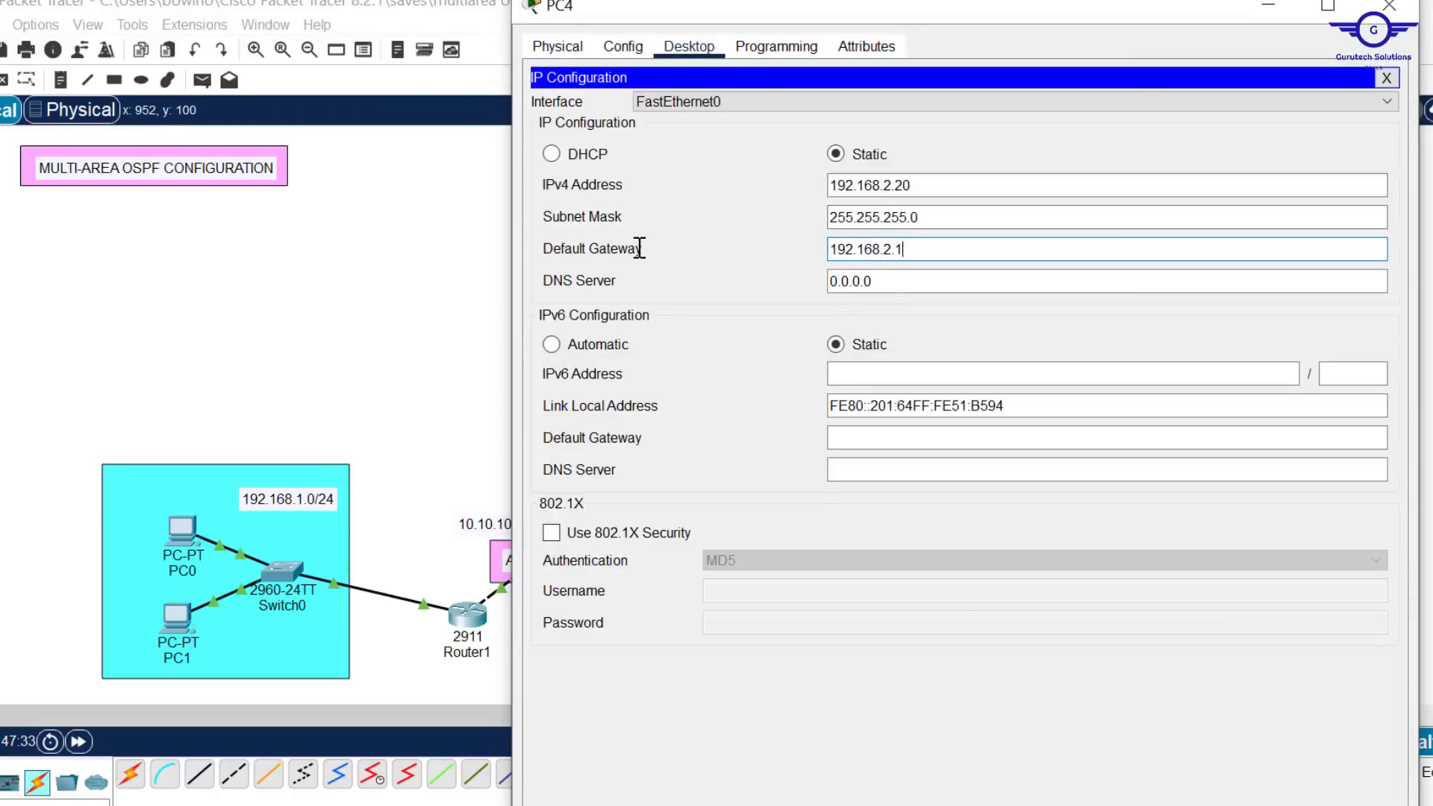
pyautogui.click(1388, 6)
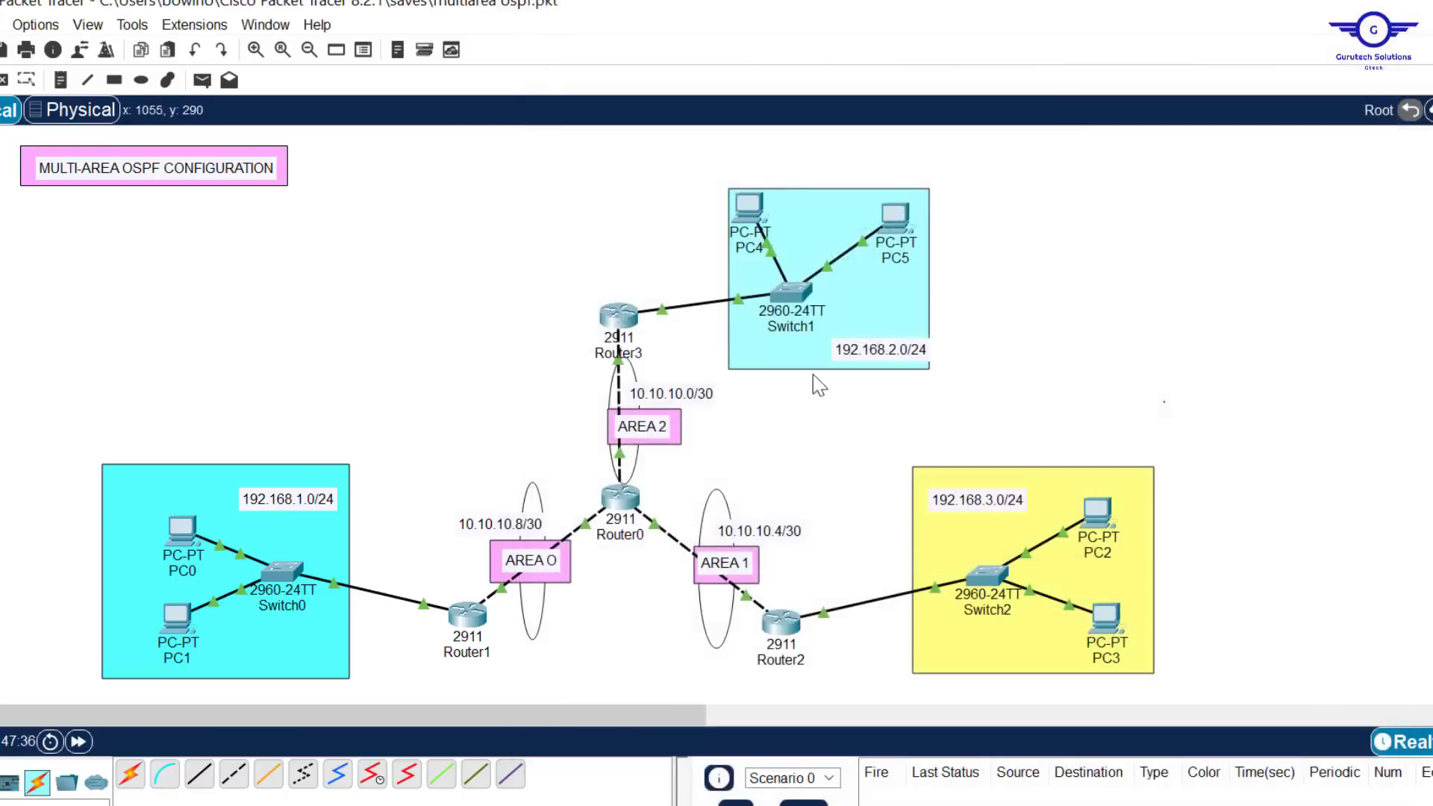
pyautogui.scroll(-1, 586, 401)
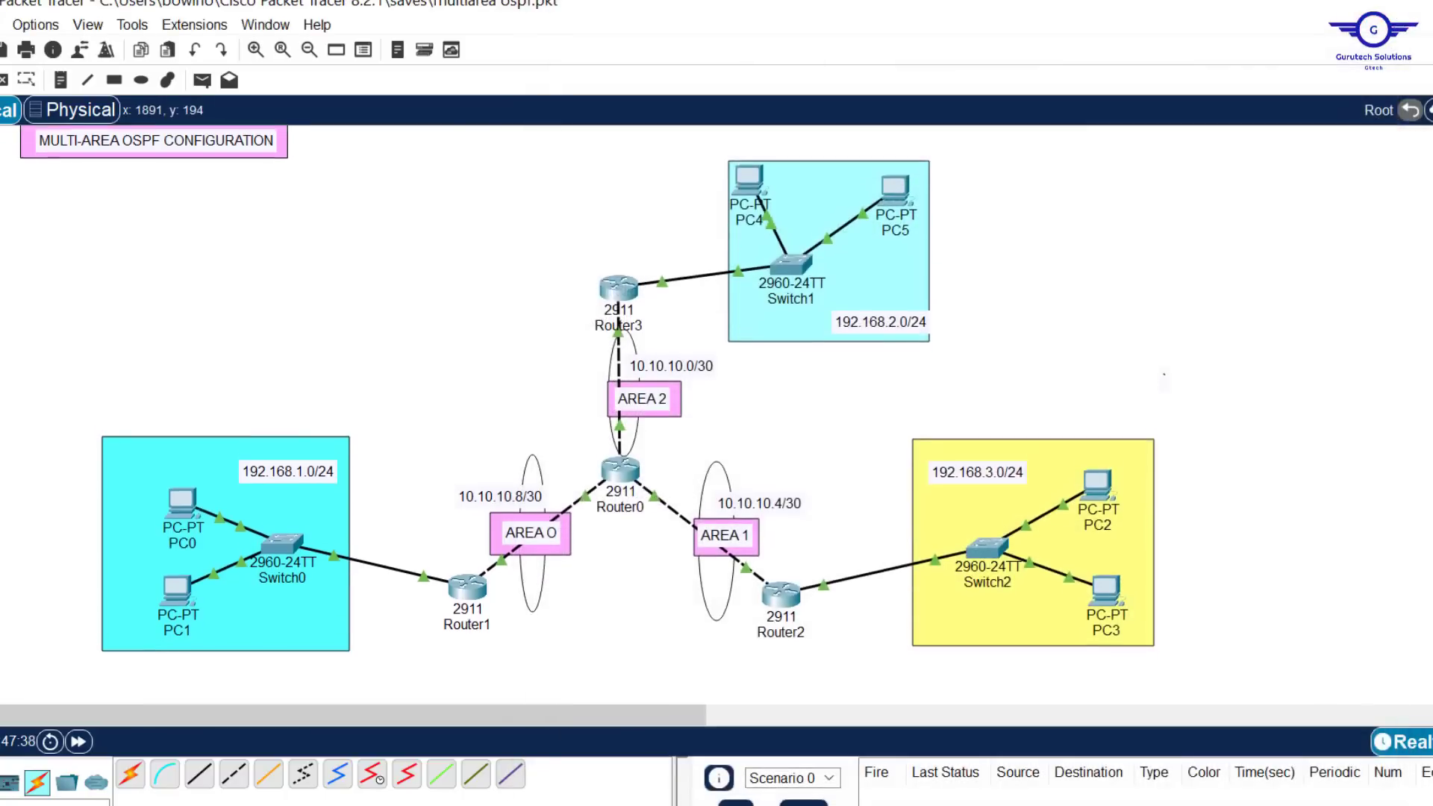
# Review the OSPF step in the Notepad guide, and examine the areas and link ports around Router0 in the topology.
pyautogui.hotkey('alt', 'Tab')
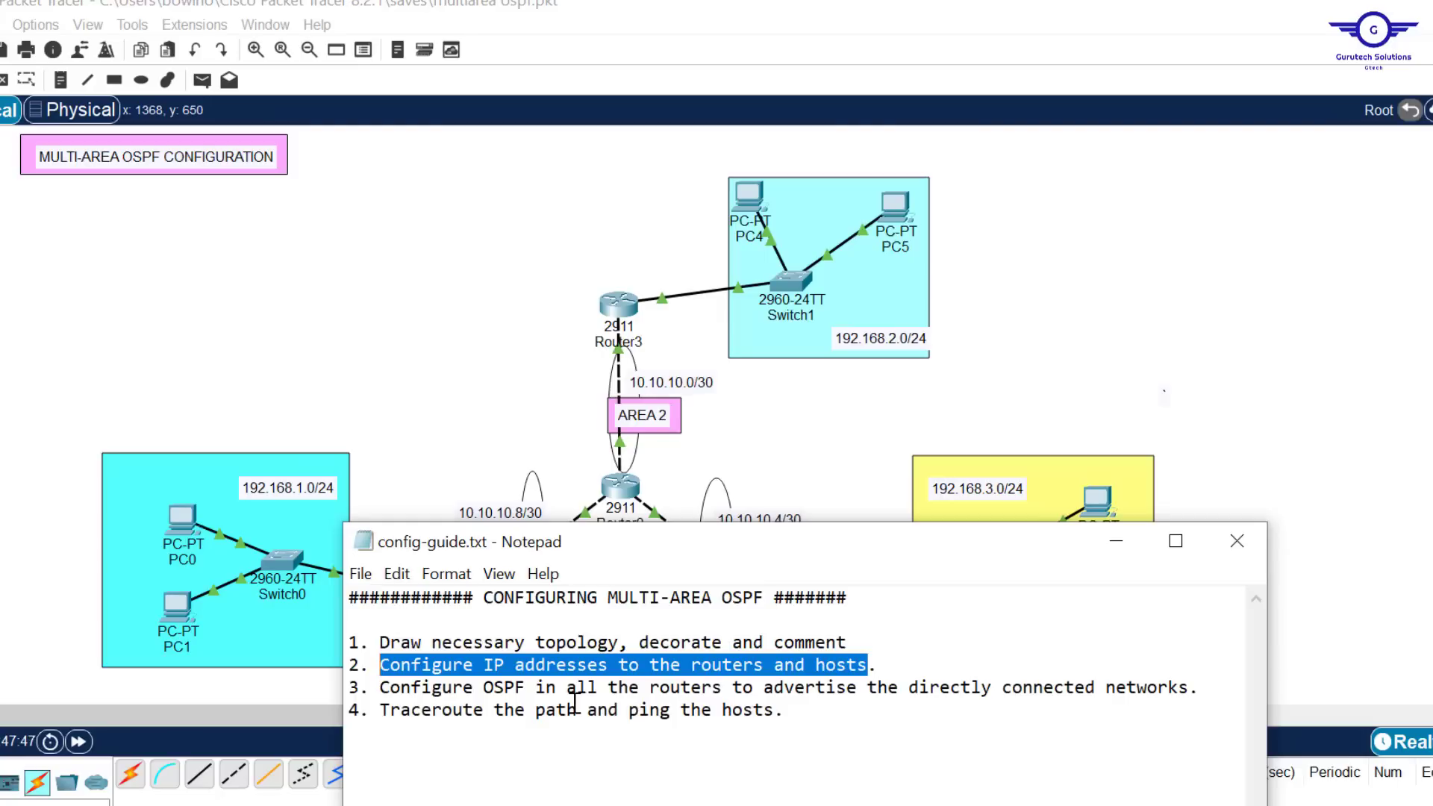
pyautogui.click(983, 405)
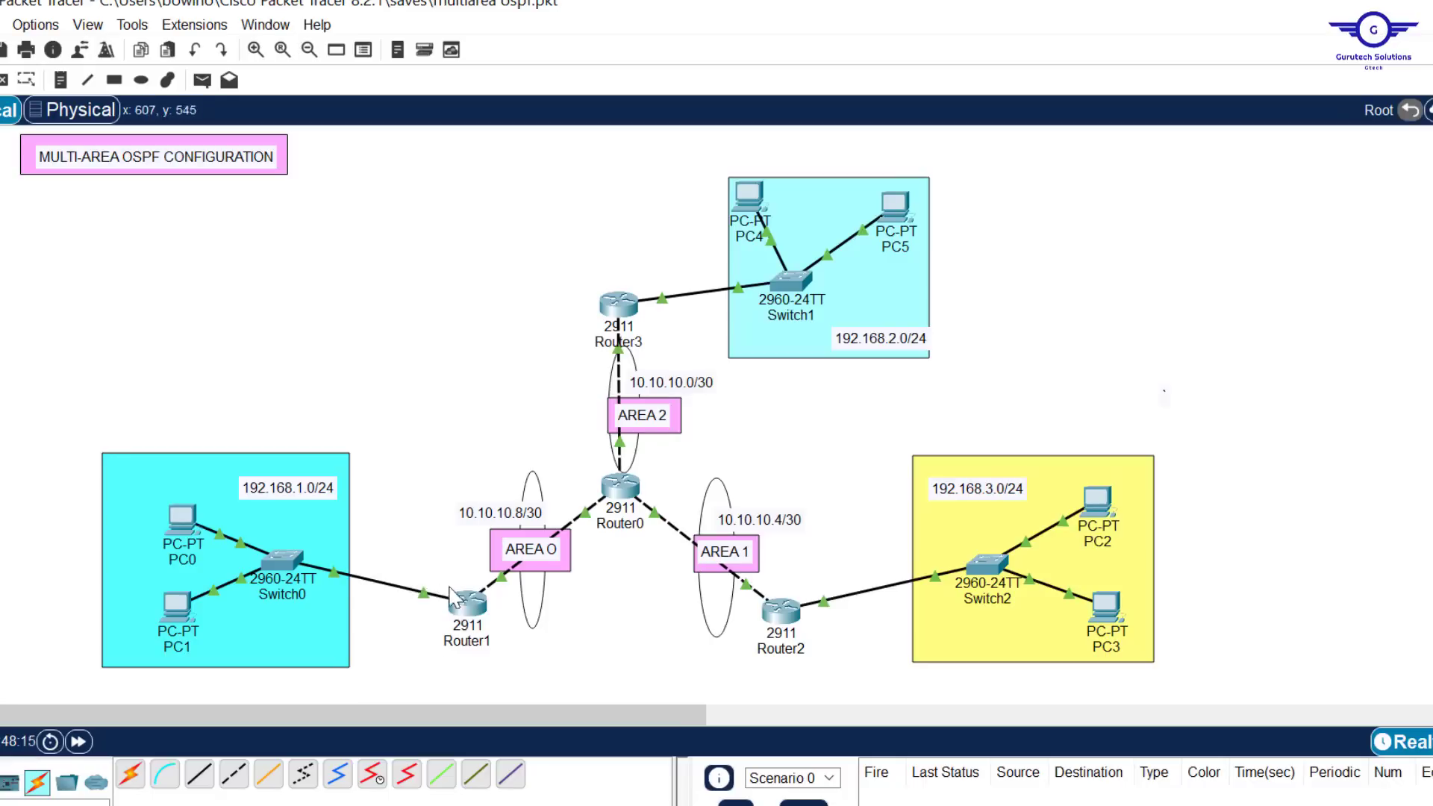
pyautogui.moveTo(558, 440); pyautogui.dragTo(650, 506)
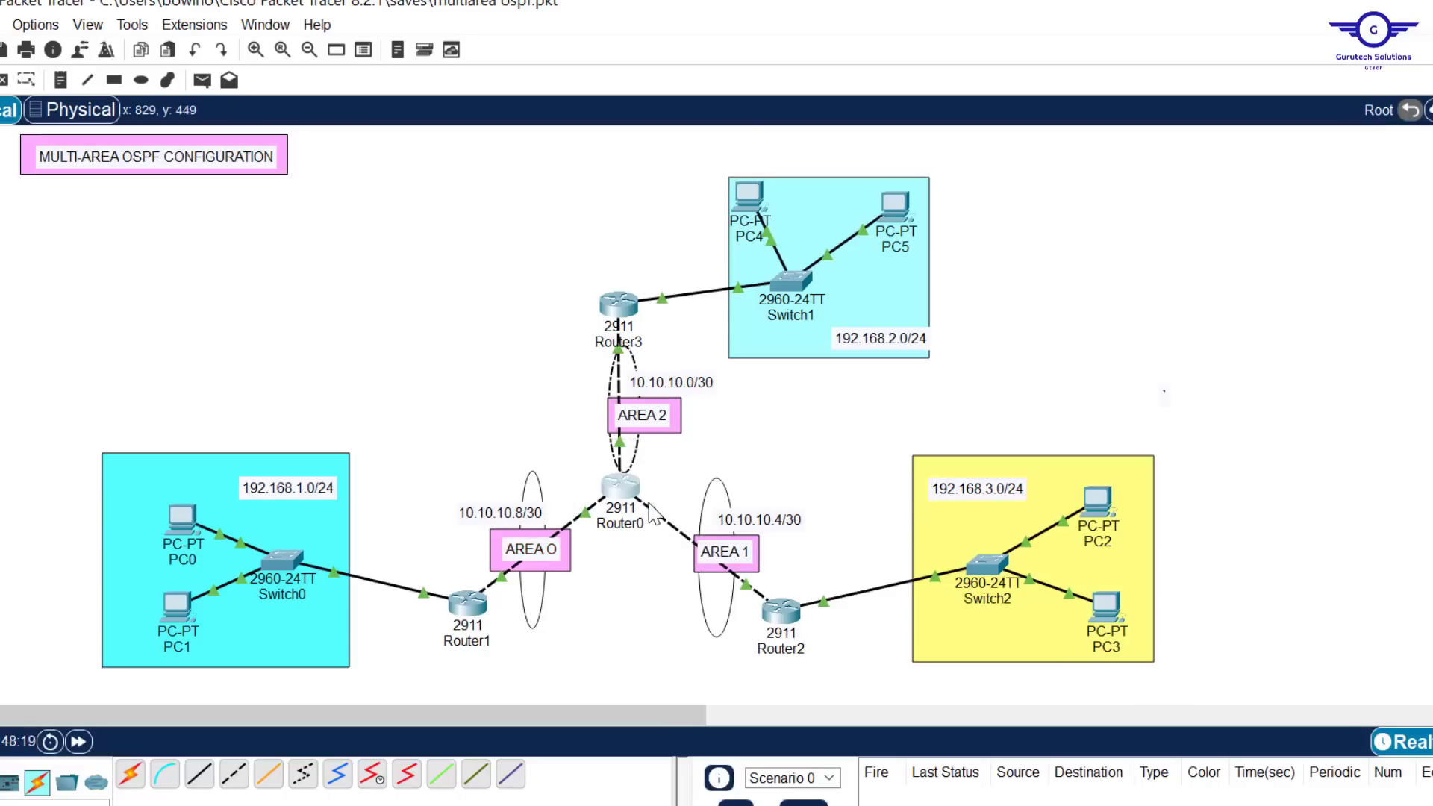
pyautogui.click(625, 608)
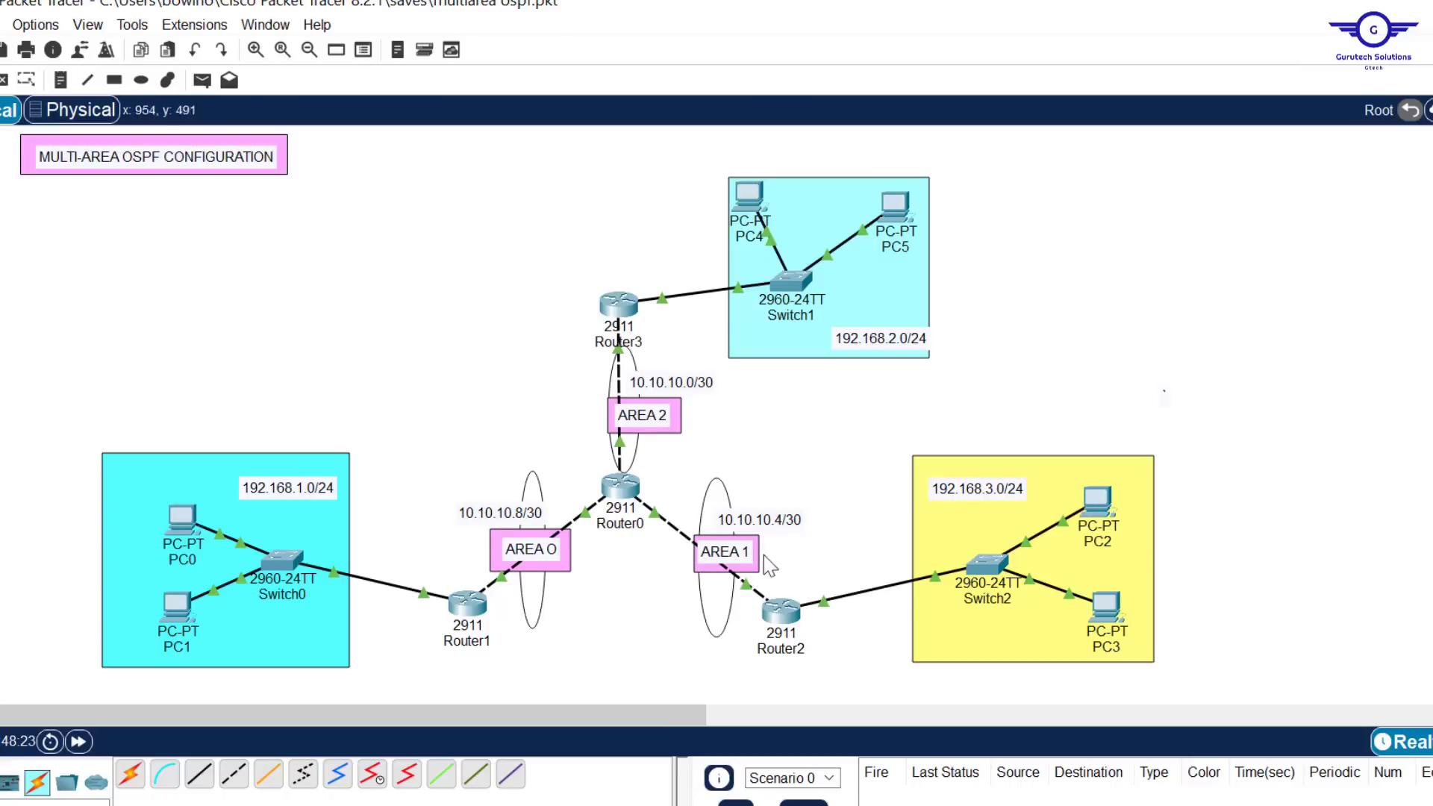
pyautogui.moveTo(622, 400)
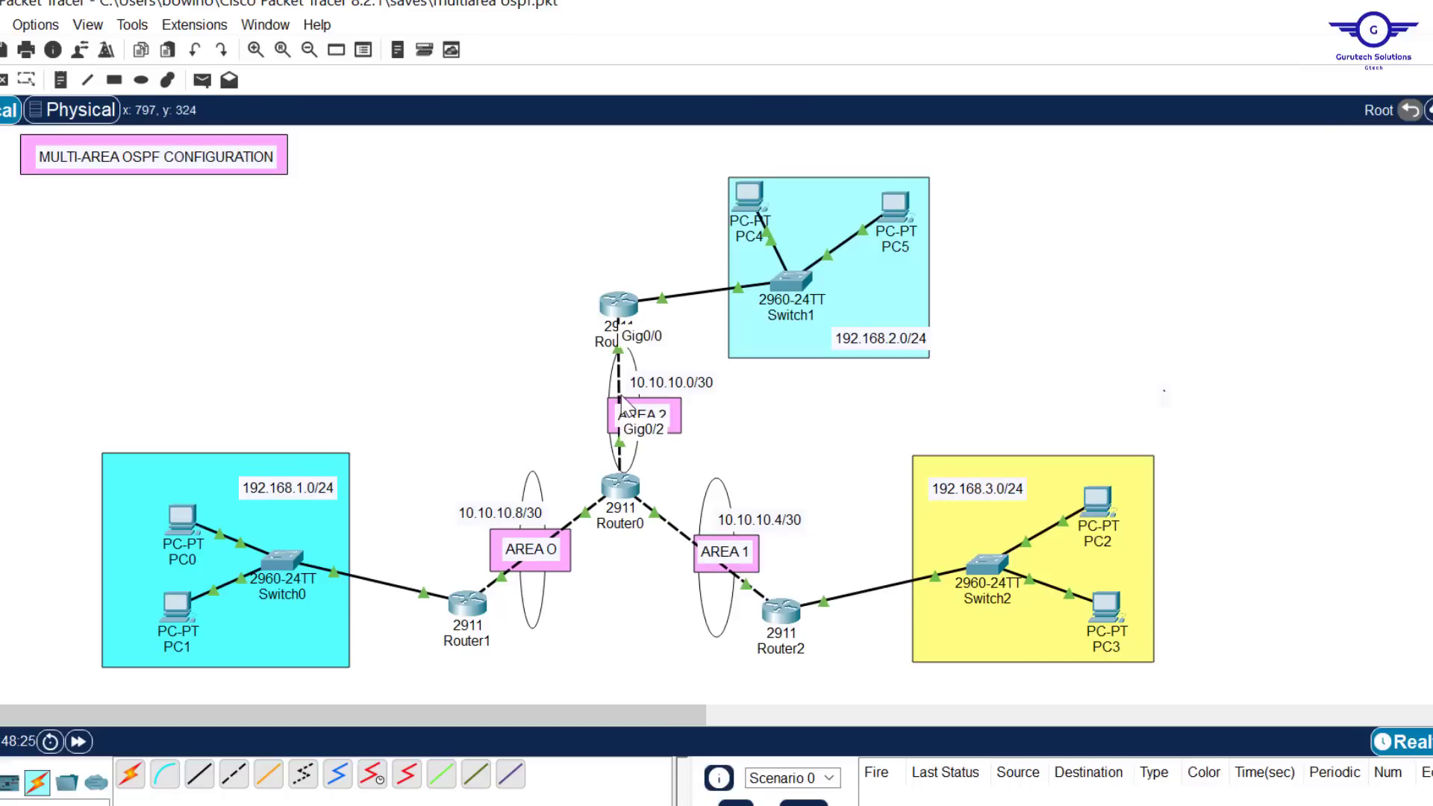
# Open Router1's command line and exit interface configuration mode to global configuration mode.
pyautogui.click(470, 594)
pyautogui.click(674, 46)
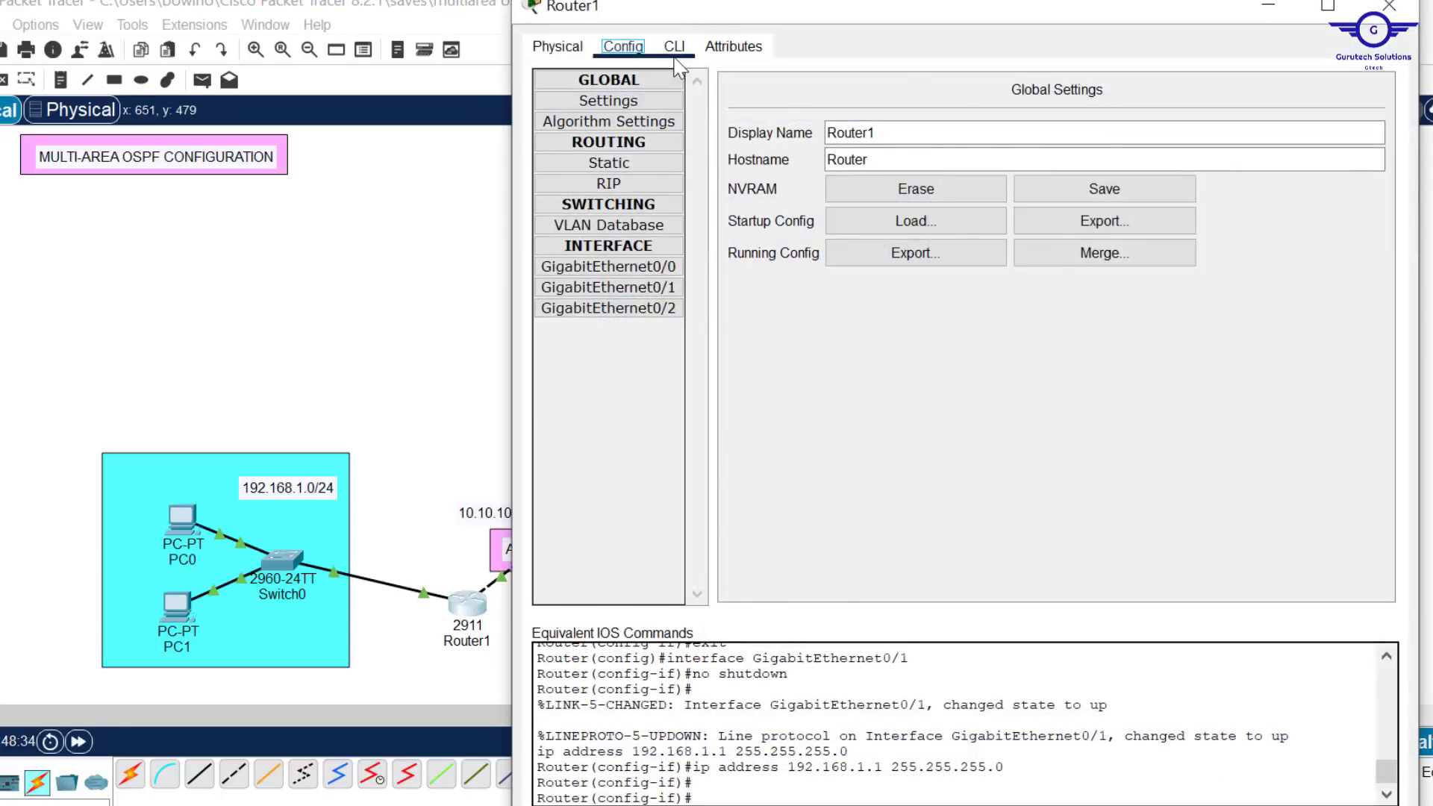
pyautogui.doubleClick(868, 531)
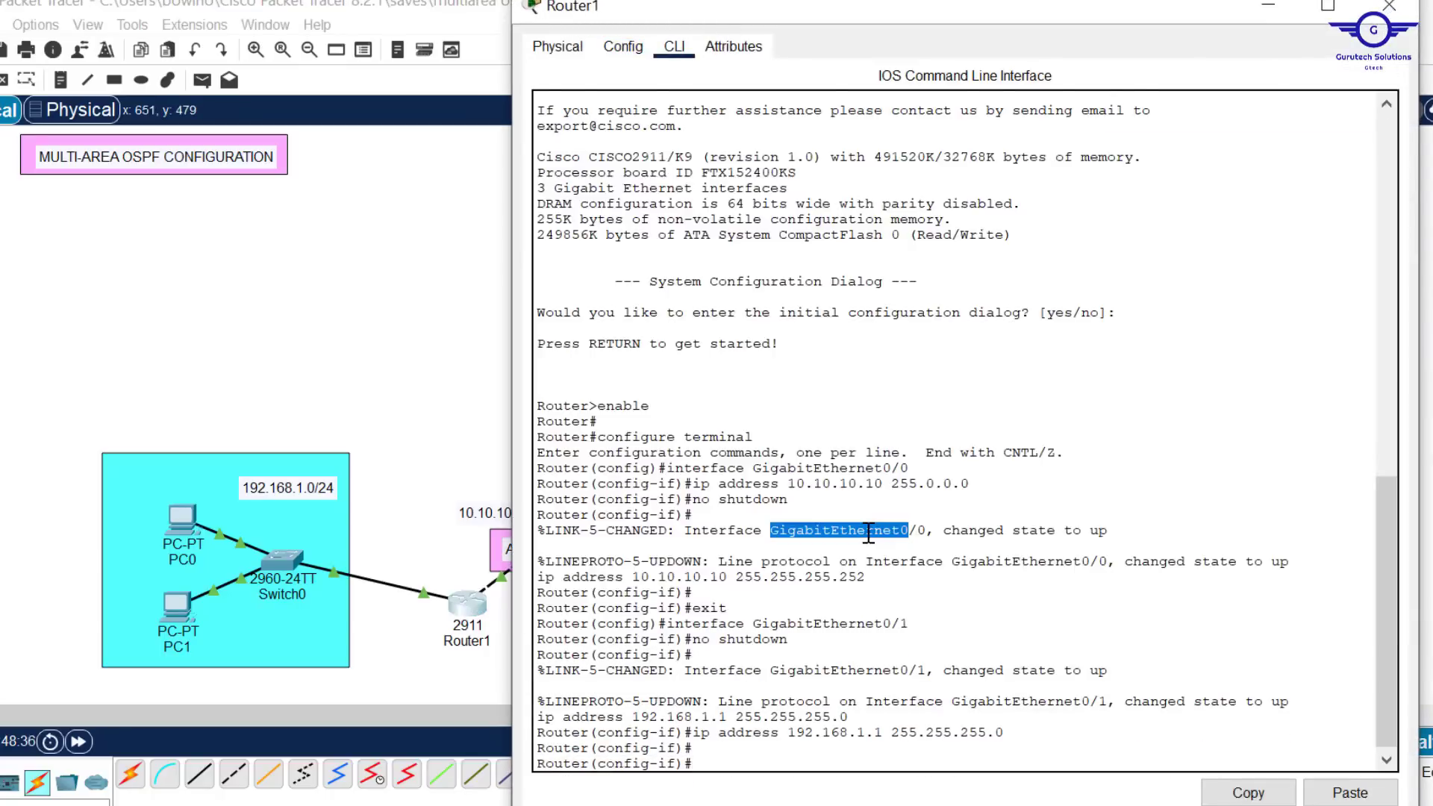
pyautogui.press('Return')
pyautogui.press('Return')
pyautogui.press('Return')
pyautogui.press('Return')
pyautogui.write('ex')
pyautogui.press('Return')
pyautogui.press('Return')
pyautogui.press('Return')
pyautogui.press('Return')
pyautogui.press('Return')
pyautogui.press('Return')
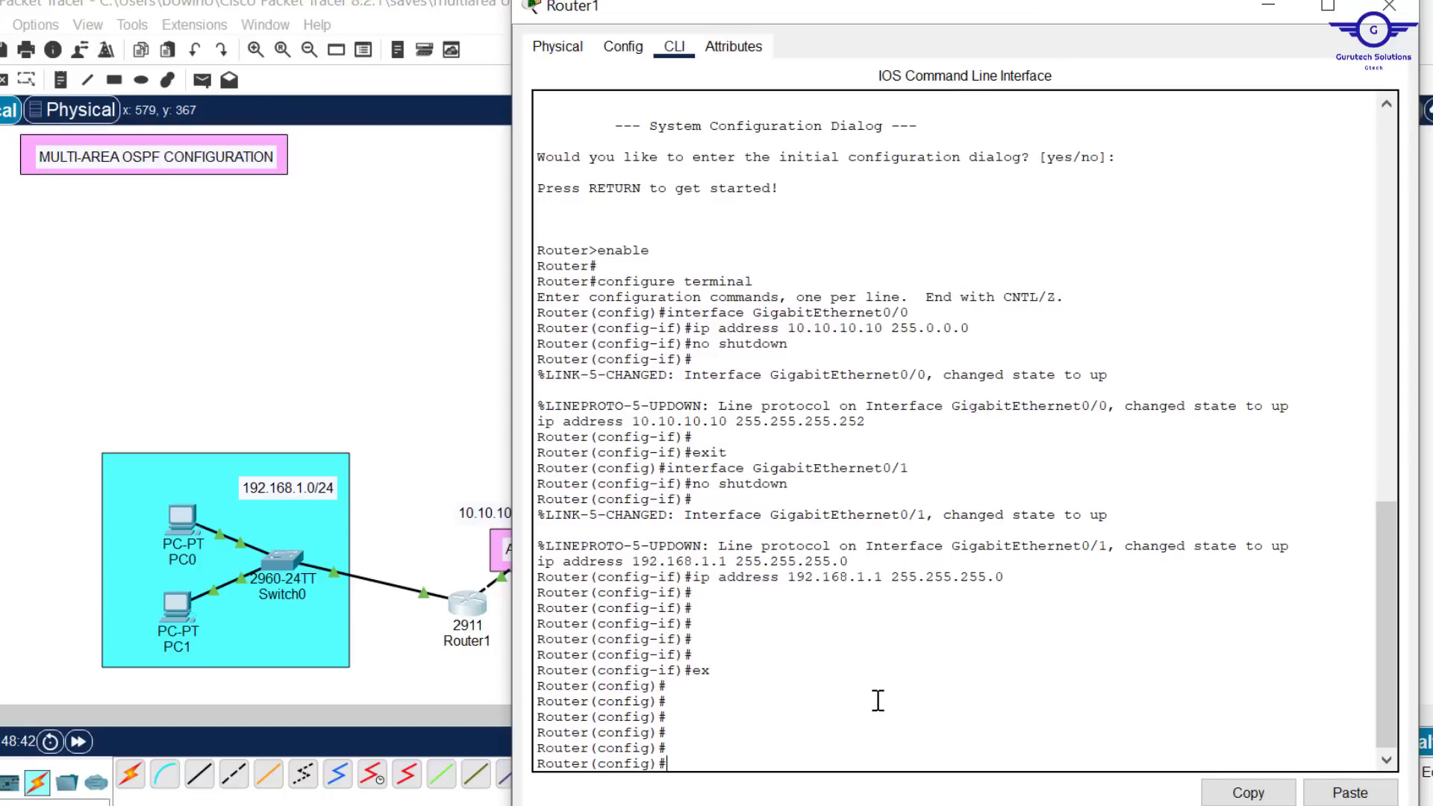
# Start OSPF on Router1 with process ID 15 using router ospf 15.
pyautogui.write('uter os')
pyautogui.press('Tab')
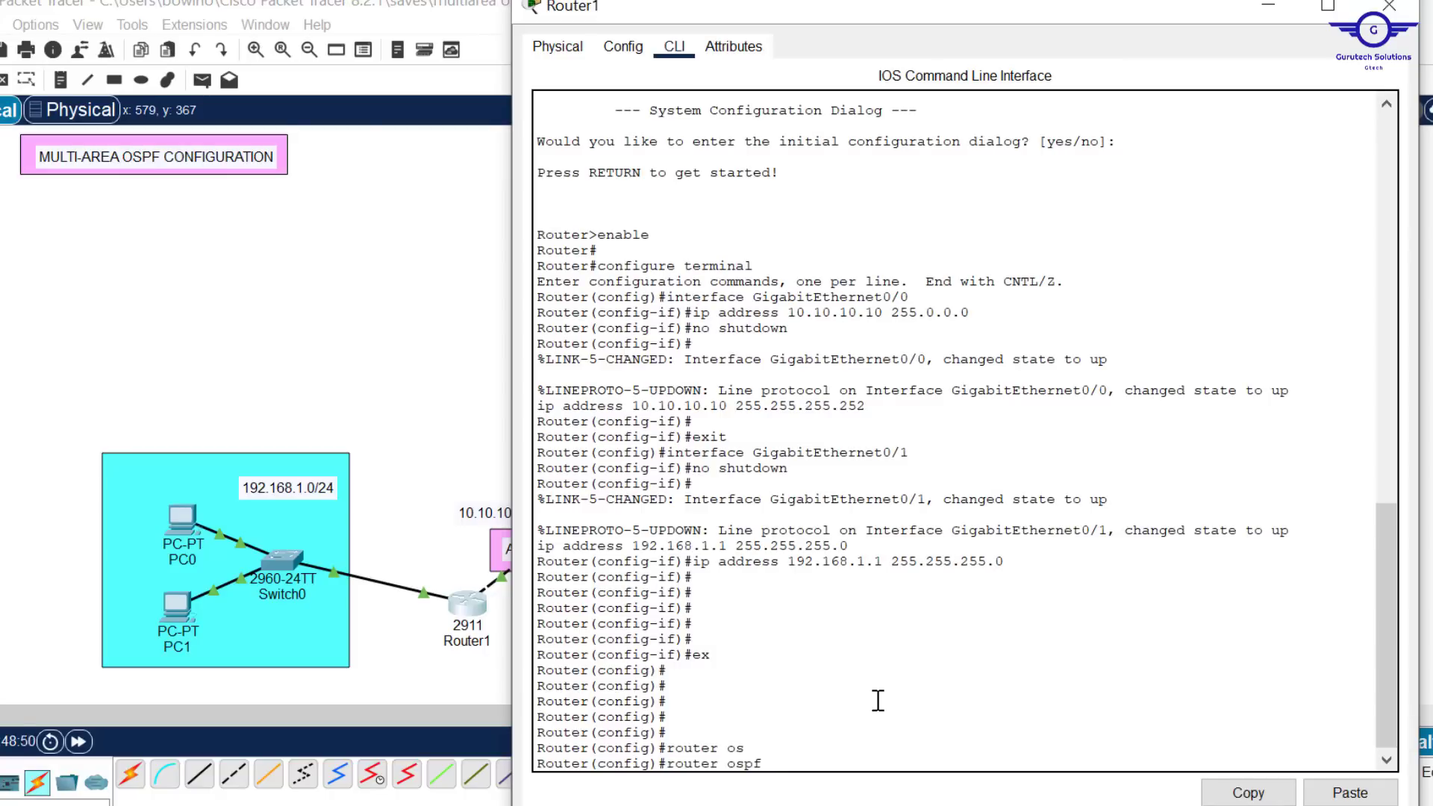
pyautogui.write('15')
pyautogui.press('Return')
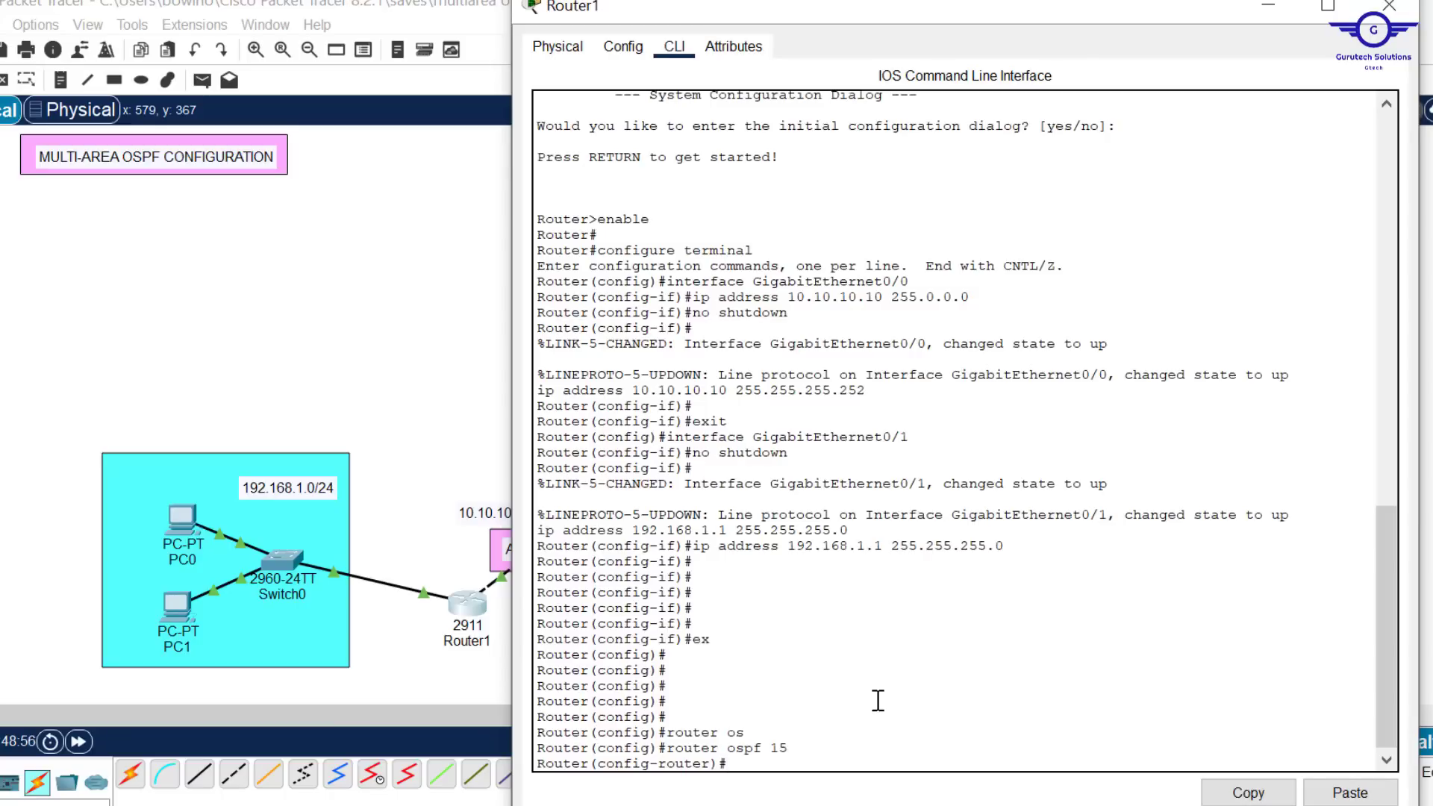
# Set Router1's OSPF router ID to 1.1.1.1 with the router-id command.
pyautogui.write('rou')
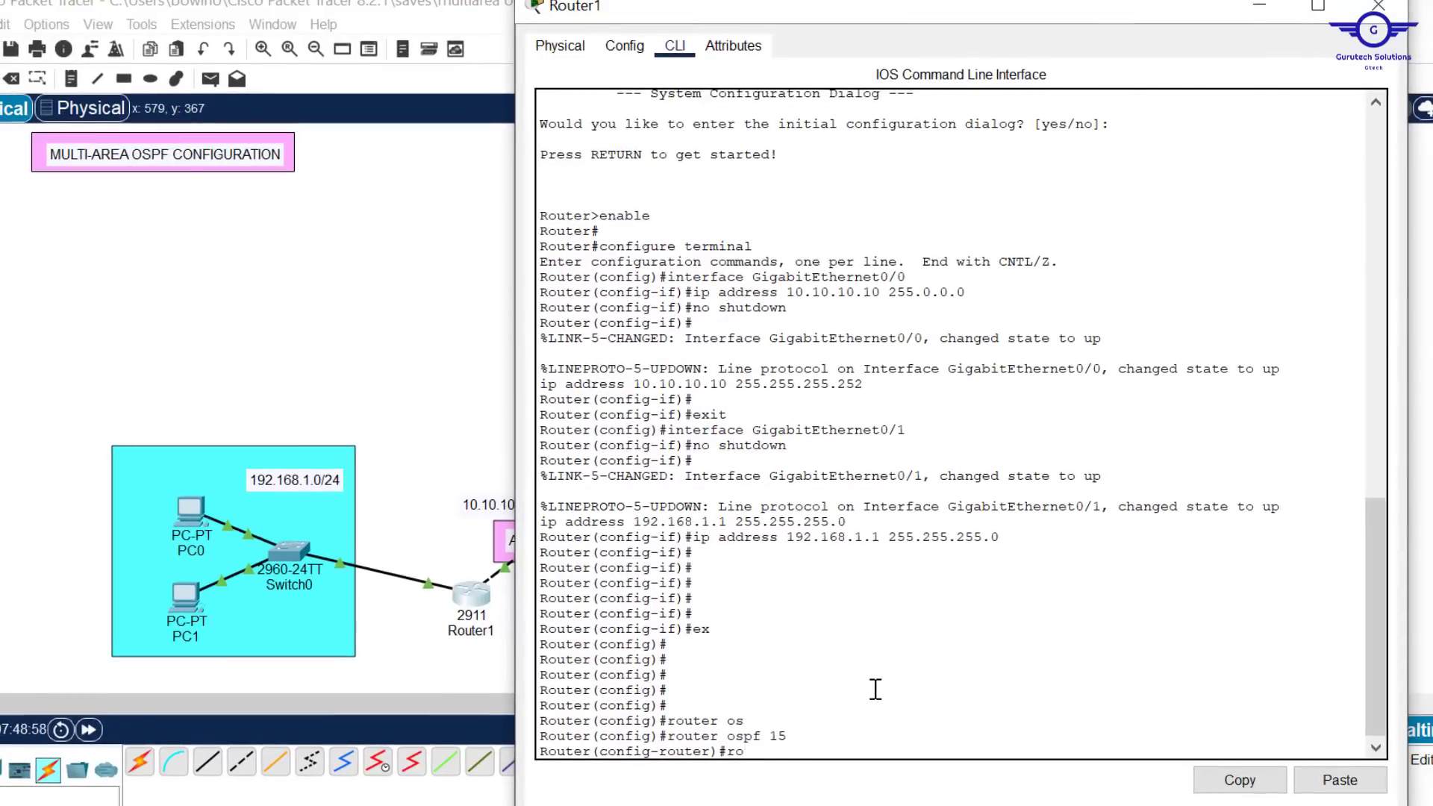
pyautogui.press('Tab')
pyautogui.write('1.1')
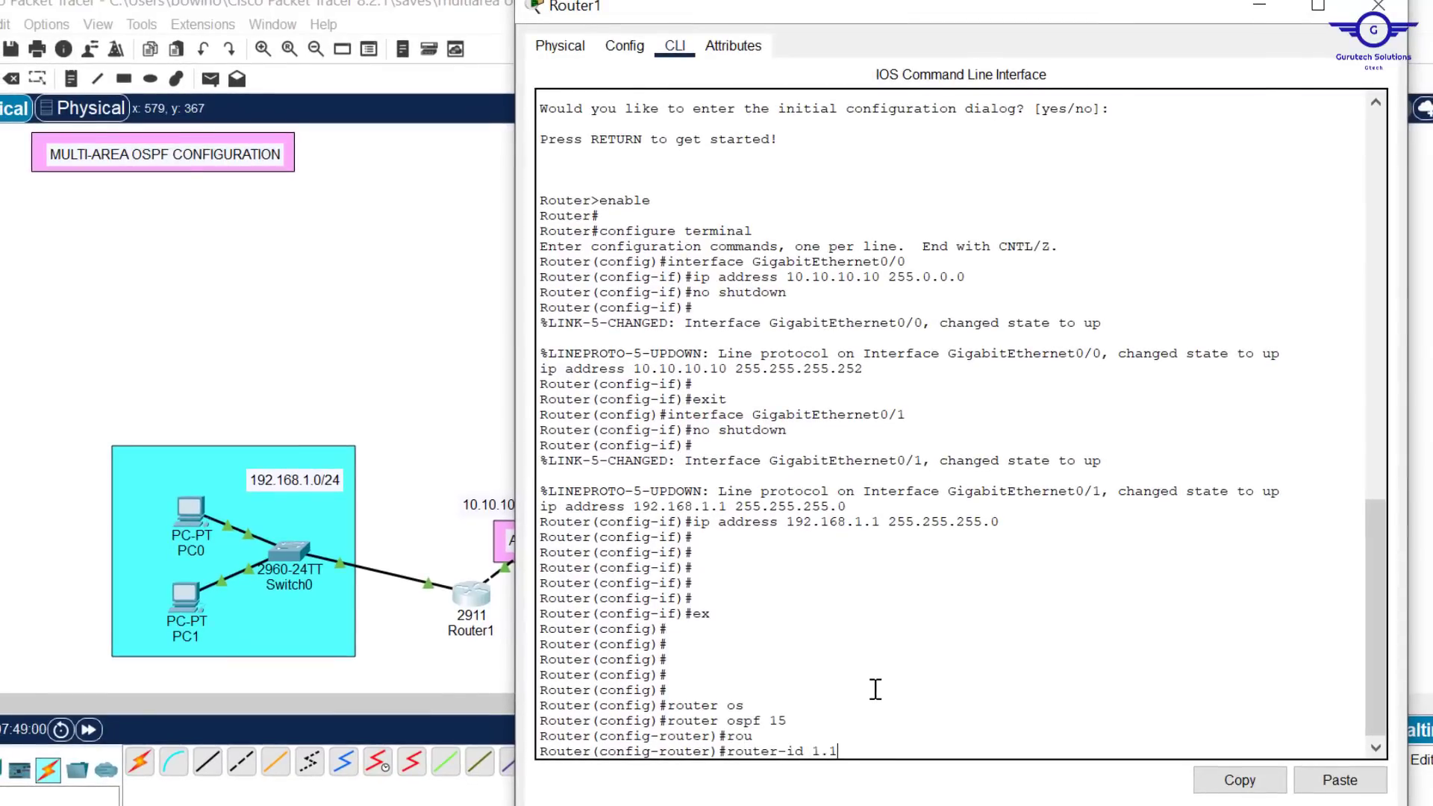
pyautogui.press('Return')
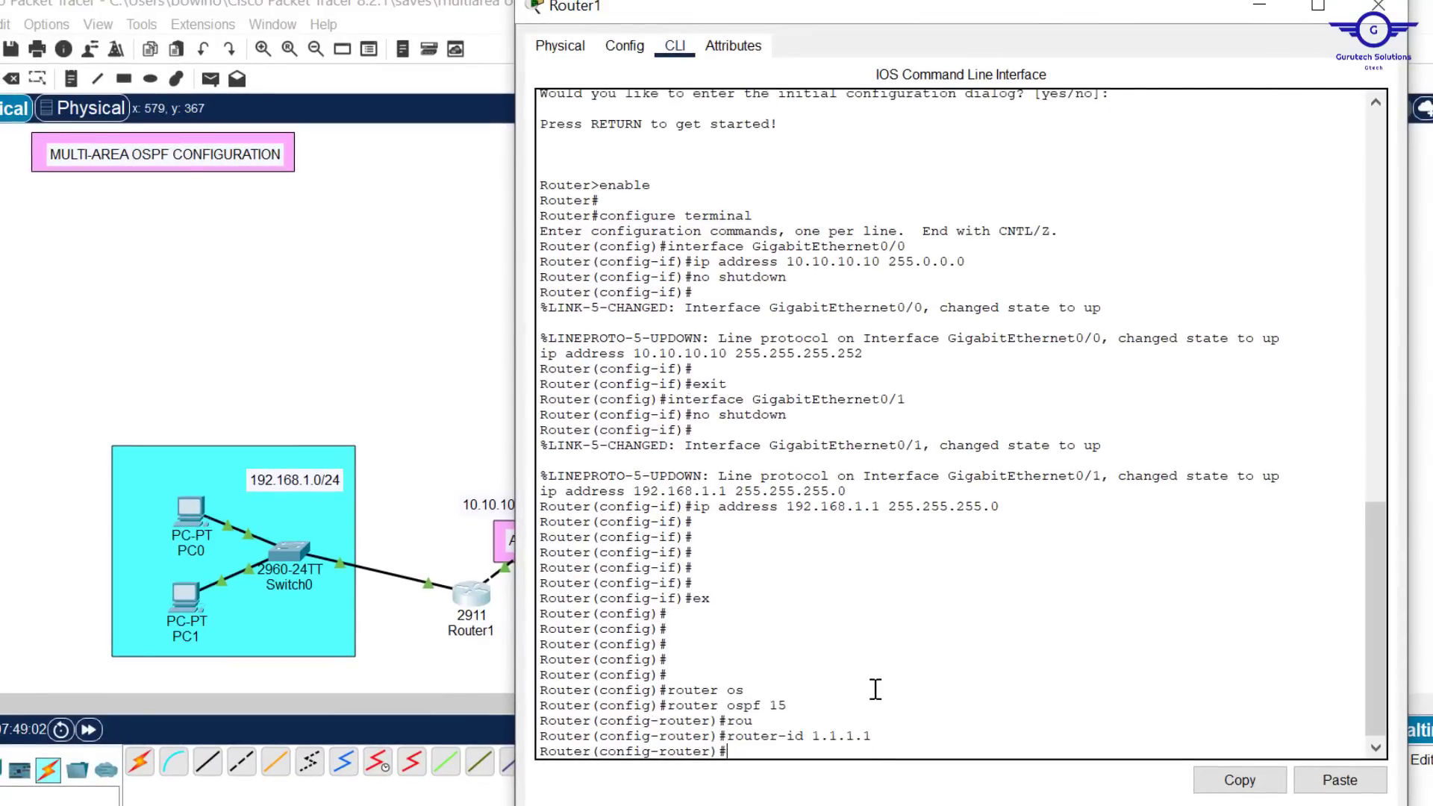
# Advertise Router1's LAN in OSPF area 0 with network 192.168.1.0 0.0.0.255 area 0.
pyautogui.moveTo(977, 19); pyautogui.dragTo(1113, 69)
pyautogui.write('n')
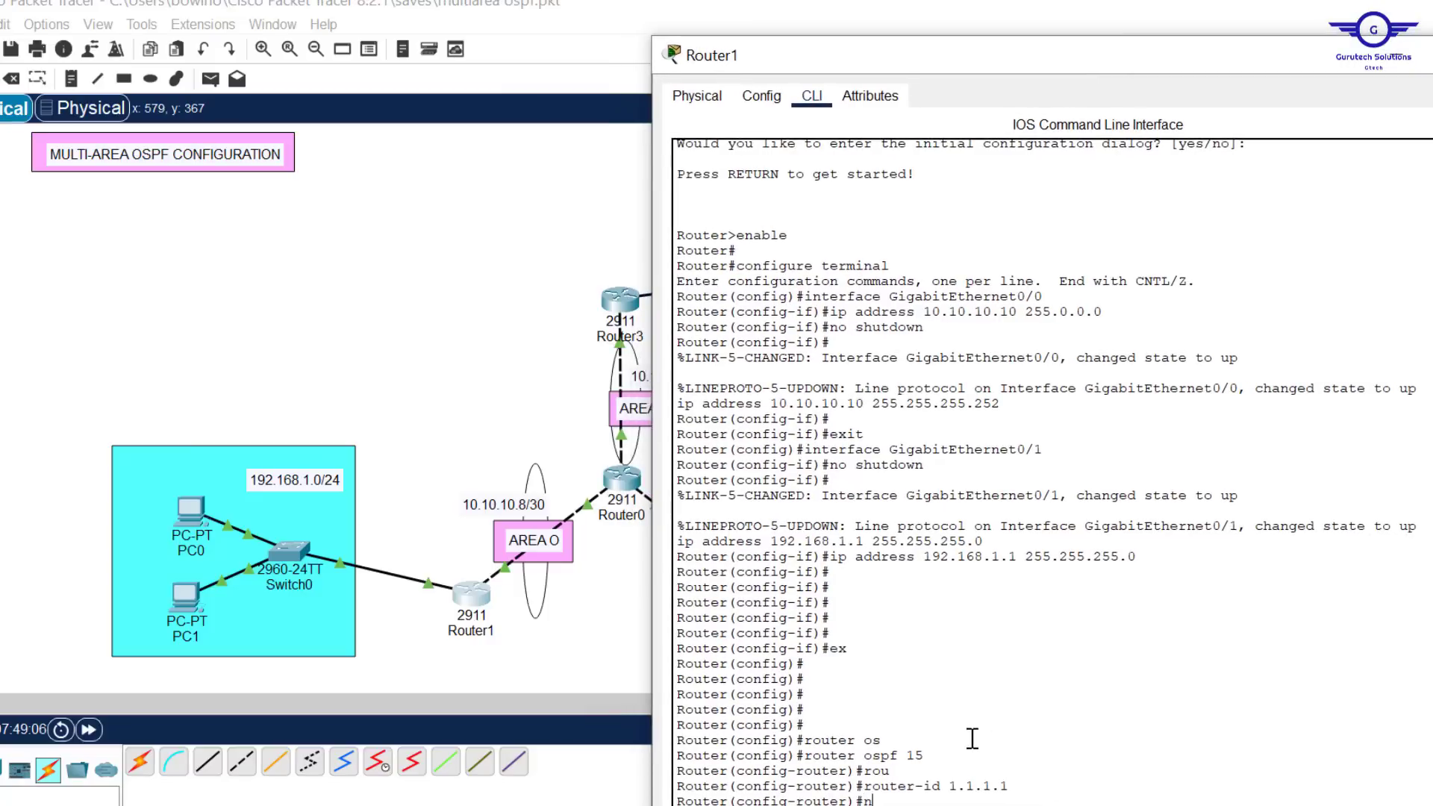
pyautogui.write('et')
pyautogui.press('Return')
pyautogui.write('network')
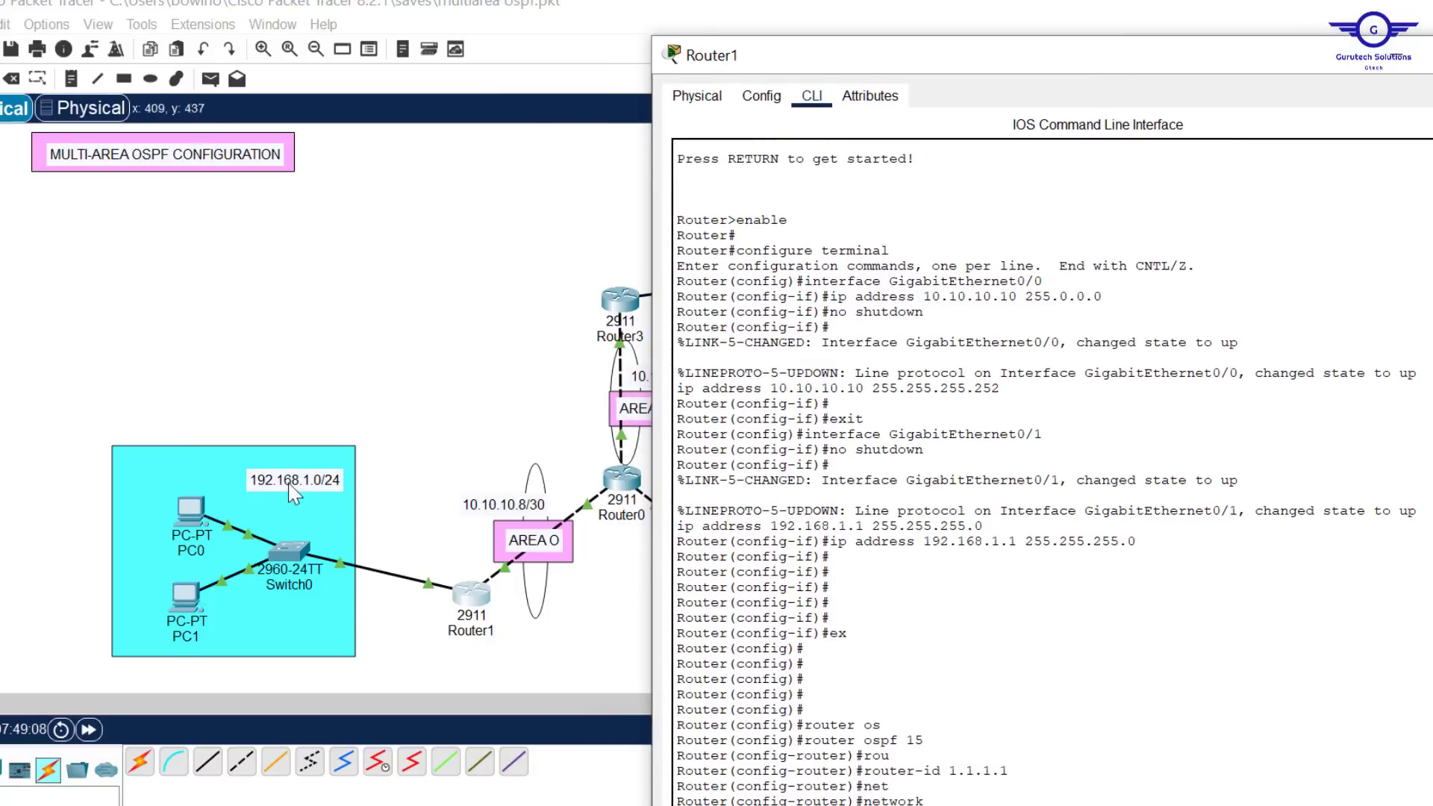
pyautogui.write(' 19')
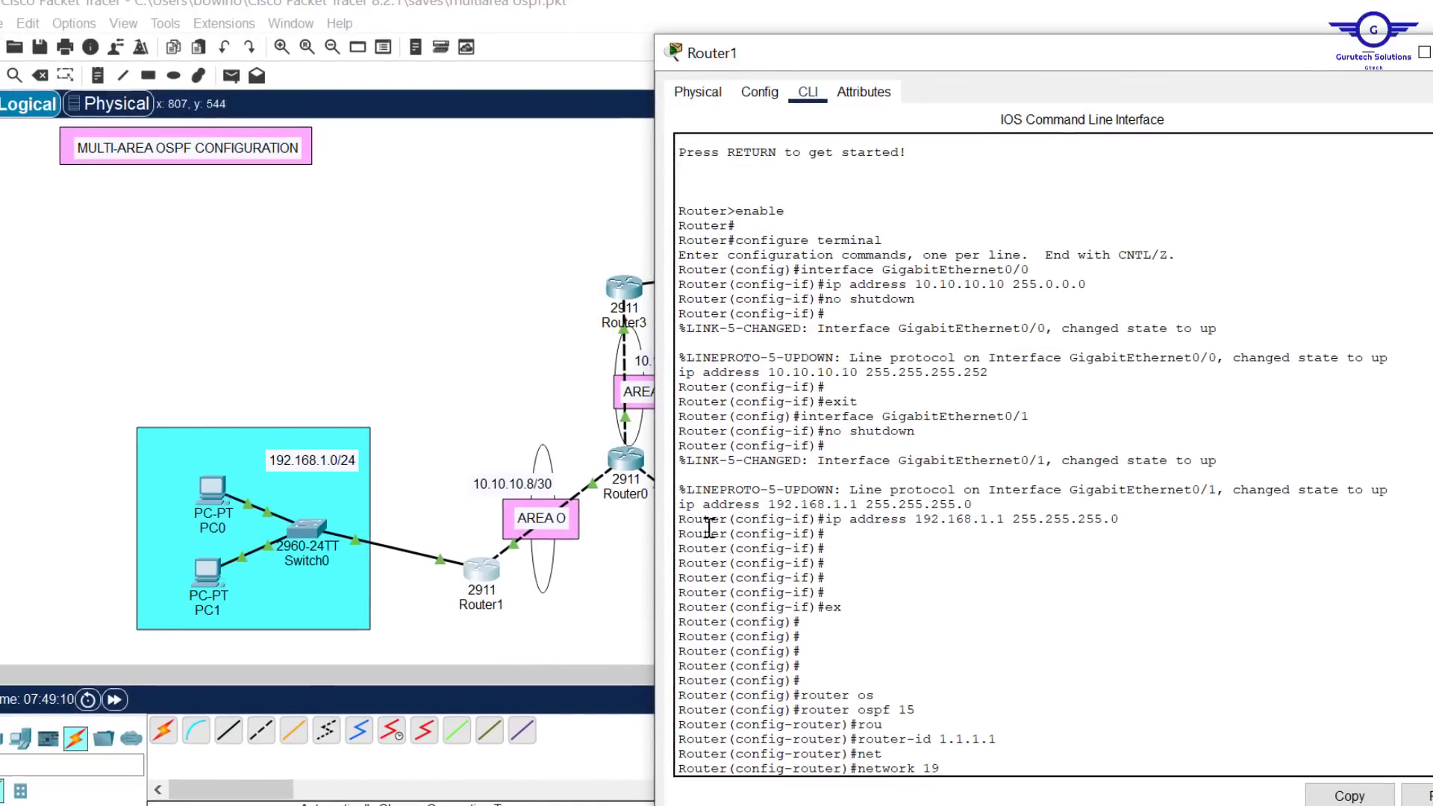
pyautogui.write('2.168.1.0 0.0.0.255')
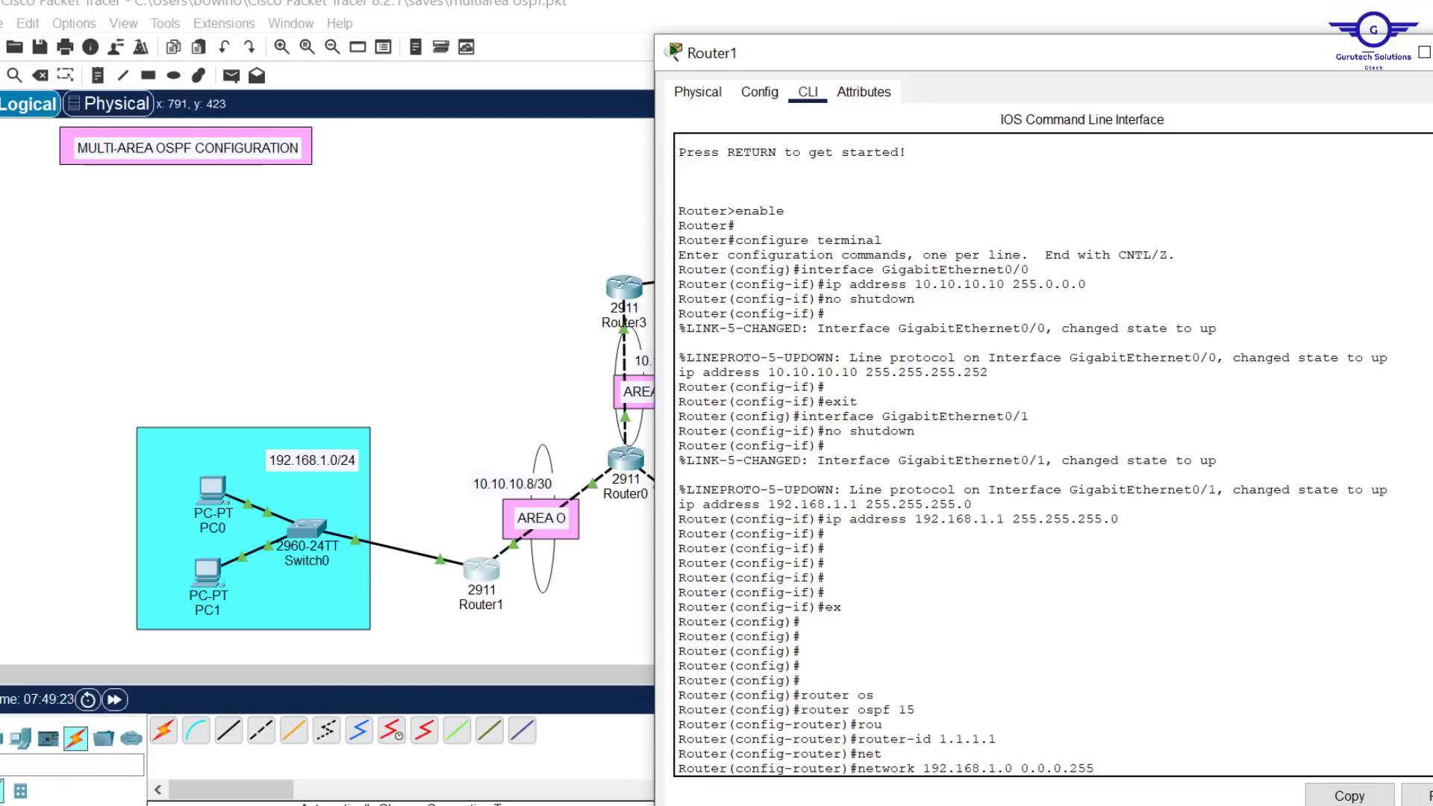
pyautogui.moveTo(1432, 210); pyautogui.dragTo(1355, 210)
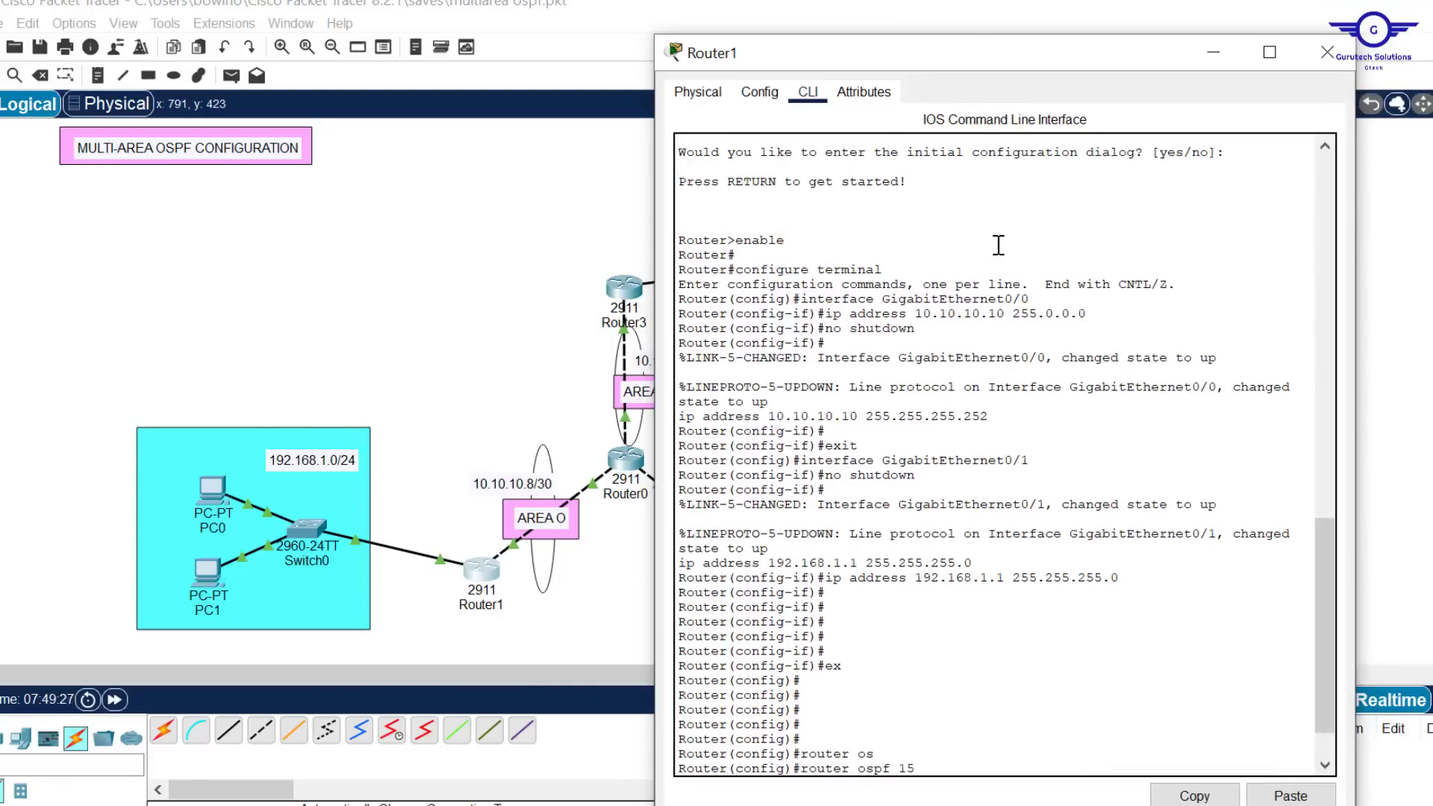
pyautogui.moveTo(977, 35); pyautogui.dragTo(925, 11)
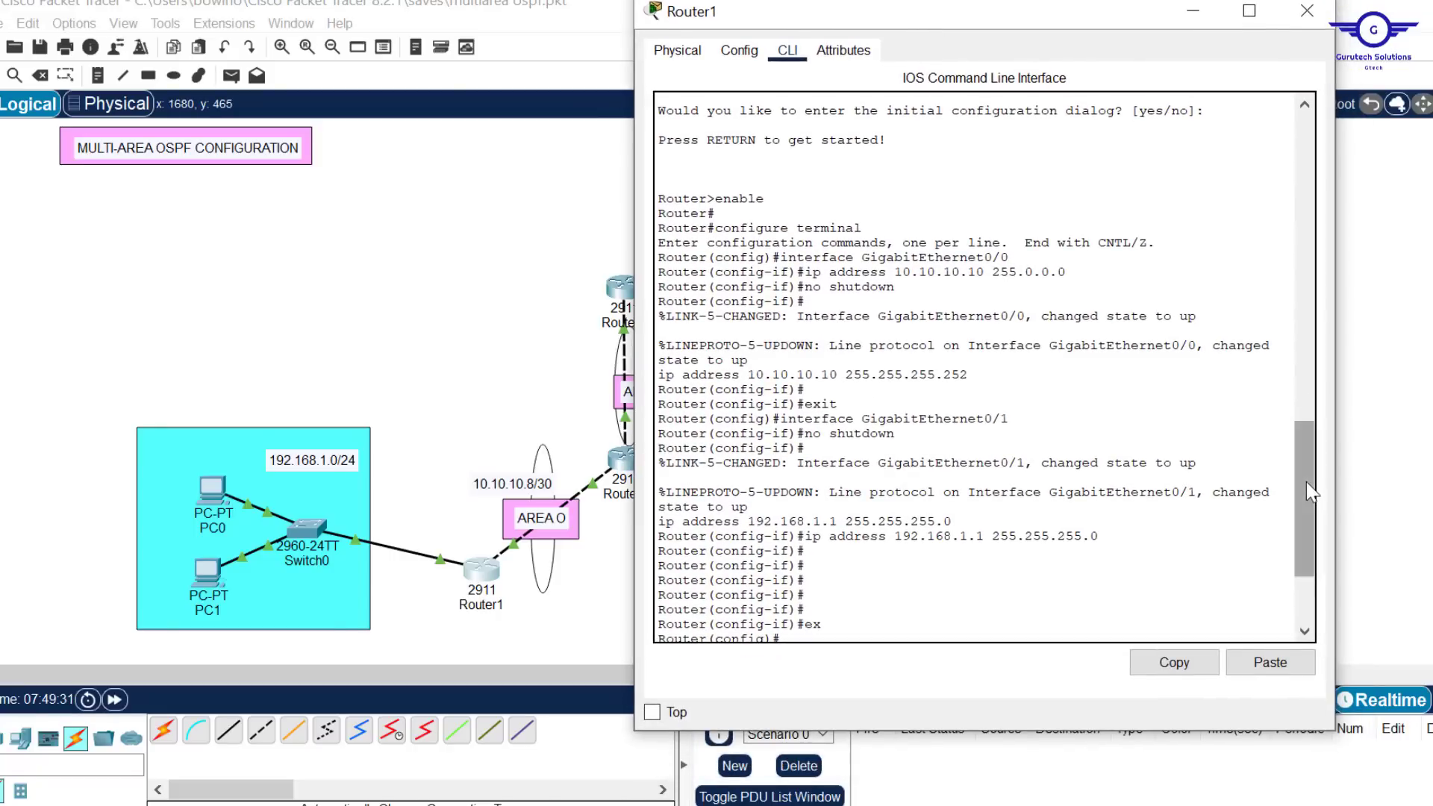
pyautogui.scroll(-4, 1290, 501)
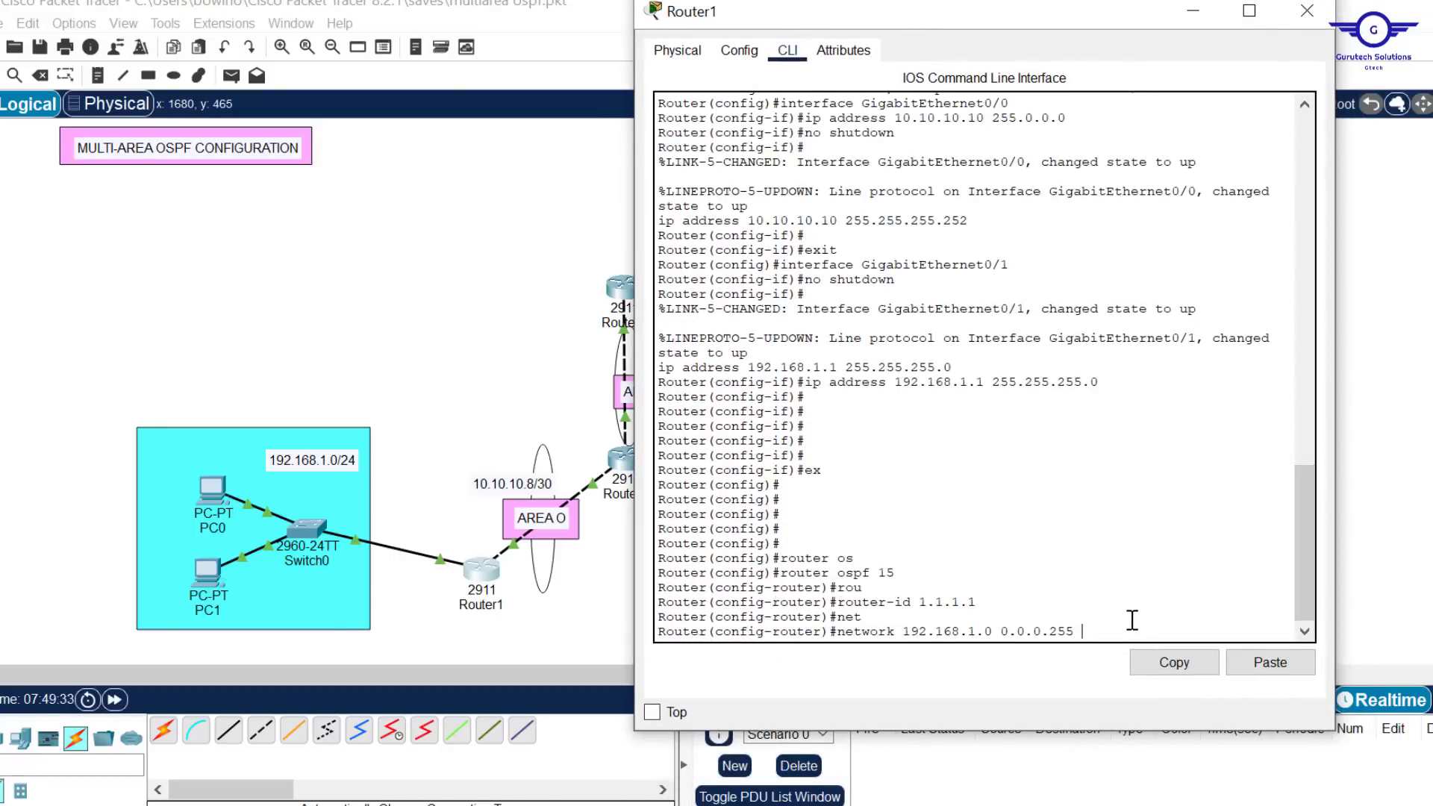
pyautogui.write('e')
pyautogui.press('Tab')
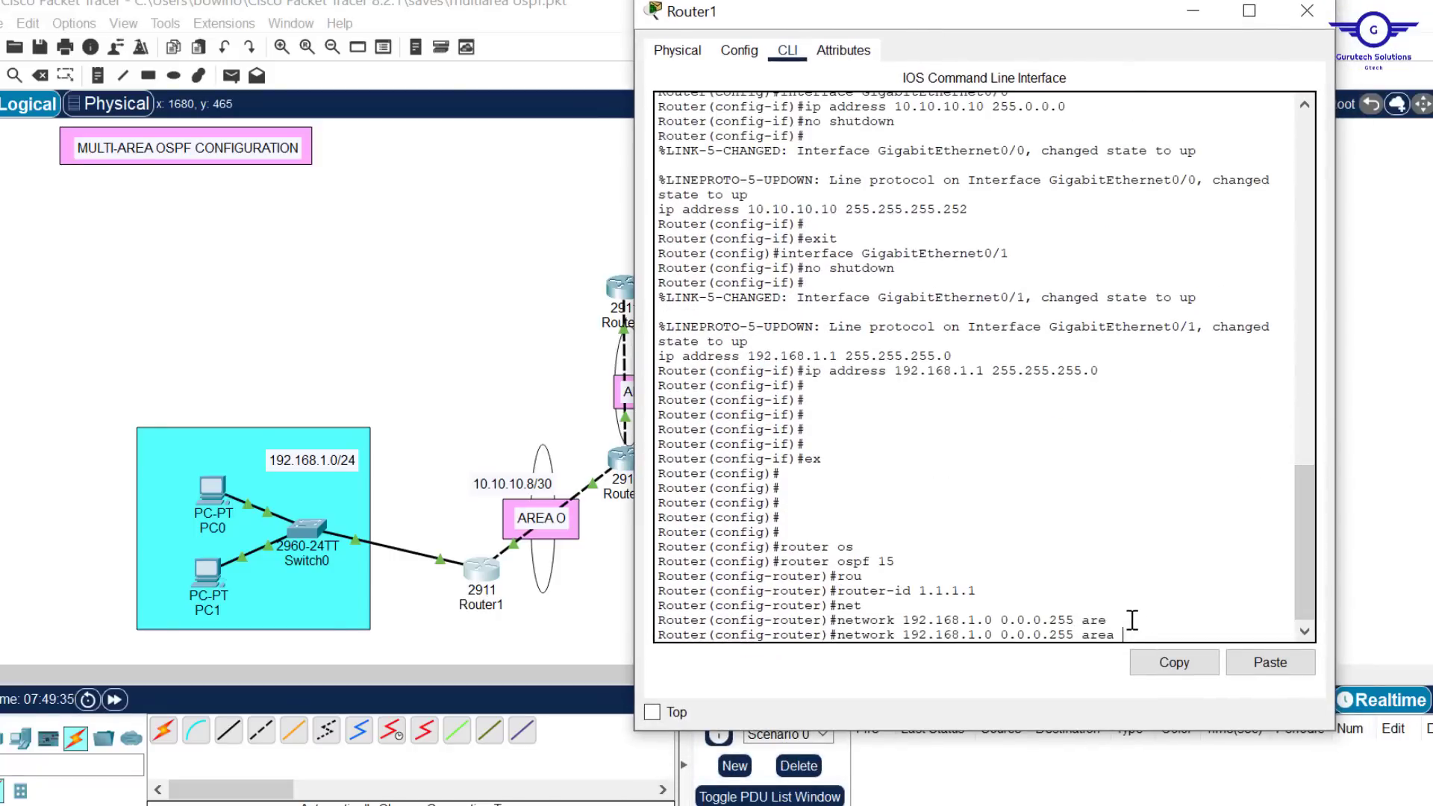
pyautogui.write('0')
pyautogui.press('Return')
# Advertise Router1's link to Router0 in OSPF with network 10.10.10.8 0.0.0.3 area 0, reusing the previous network command.
pyautogui.press('Up')
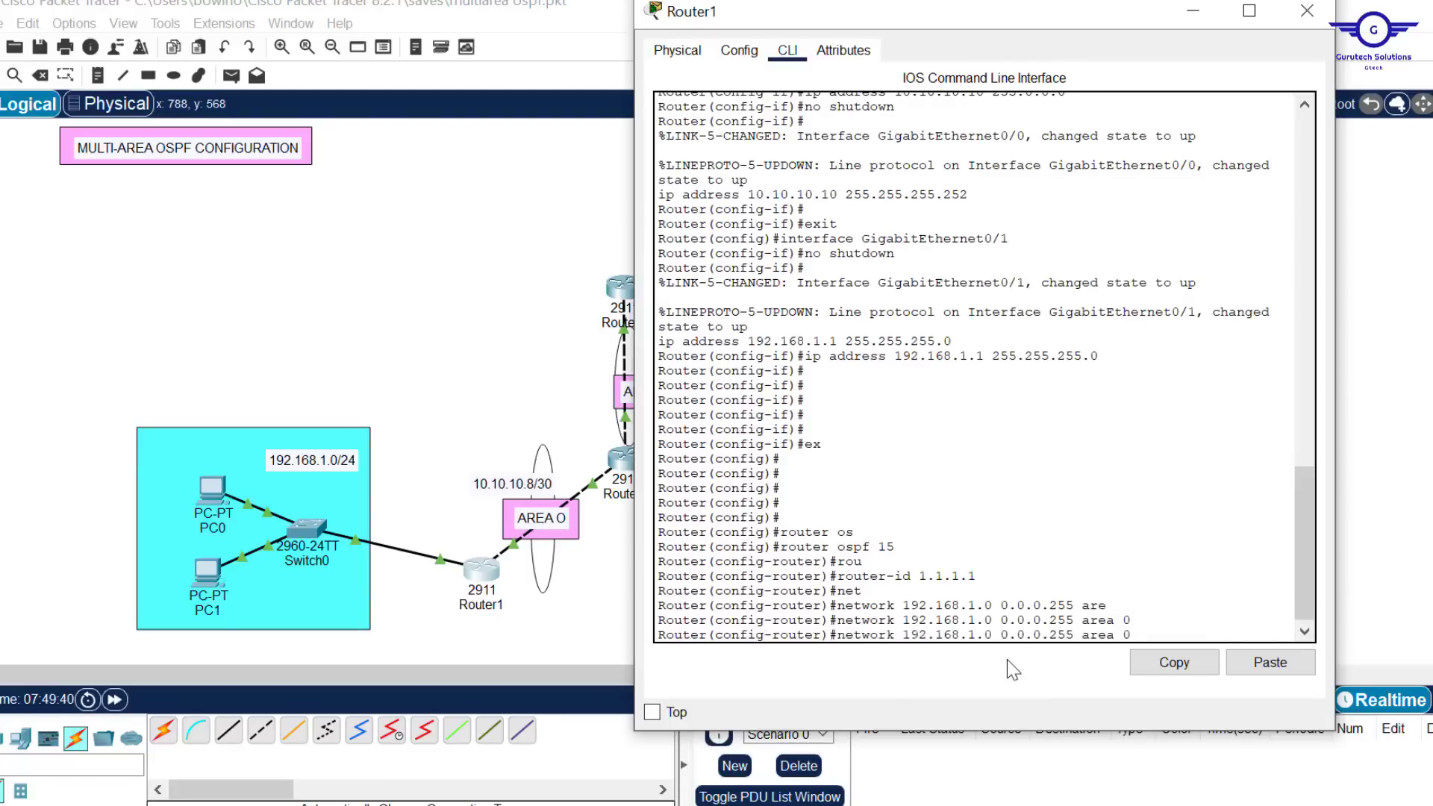
pyautogui.press('Left')
pyautogui.press('Left')
pyautogui.press('BackSpace')
pyautogui.press('BackSpace')
pyautogui.press('BackSpace')
pyautogui.write('3')
pyautogui.press('Left')
pyautogui.press('Left')
pyautogui.press('Left')
pyautogui.press('Left')
pyautogui.press('Left')
pyautogui.press('Left')
pyautogui.press('Left')
pyautogui.press('Left')
pyautogui.press('BackSpace')
pyautogui.press('BackSpace')
pyautogui.press('BackSpace')
pyautogui.press('BackSpace')
pyautogui.press('BackSpace')
pyautogui.press('BackSpace')
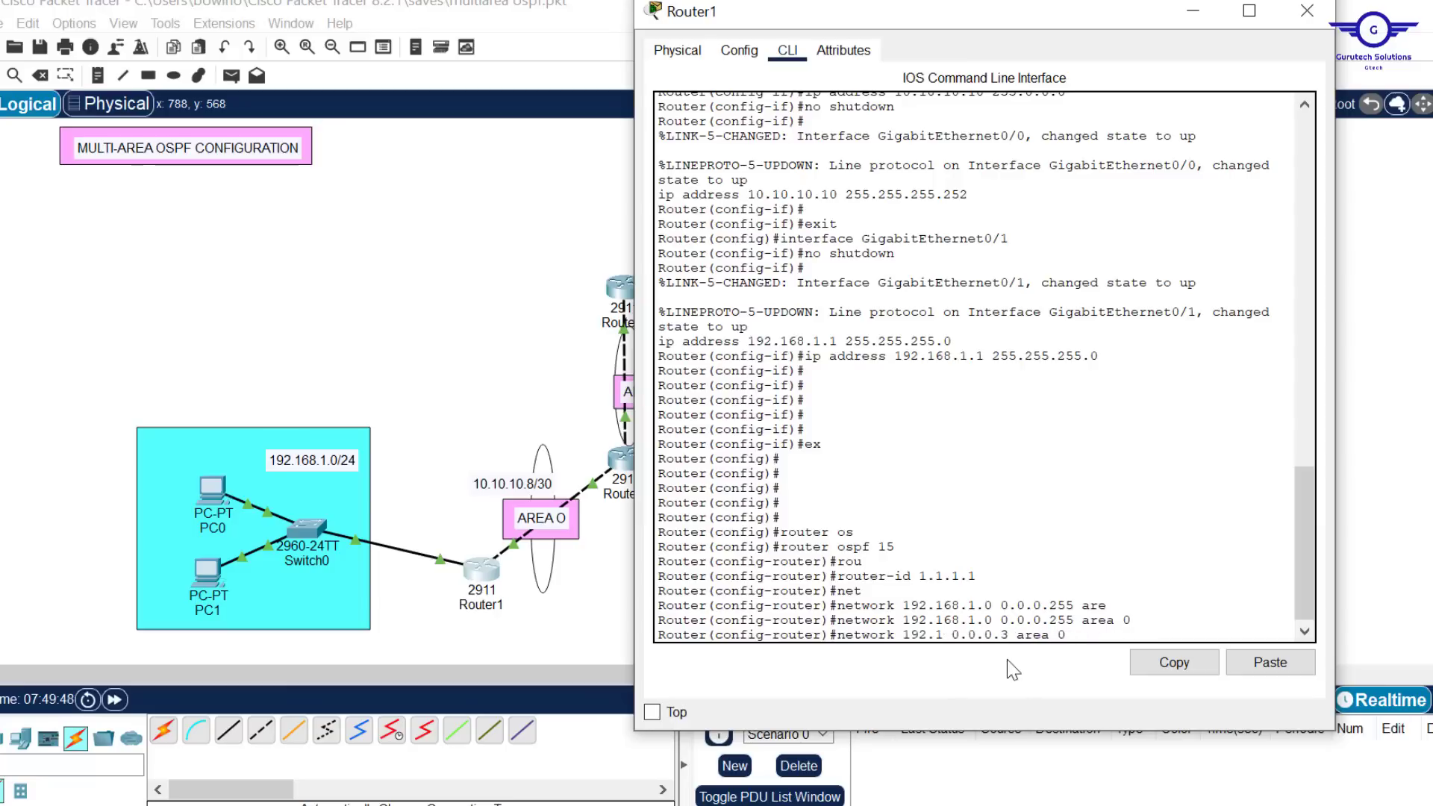
pyautogui.press('BackSpace')
pyautogui.press('BackSpace')
pyautogui.press('BackSpace')
pyautogui.press('BackSpace')
pyautogui.press('BackSpace')
pyautogui.write('10')
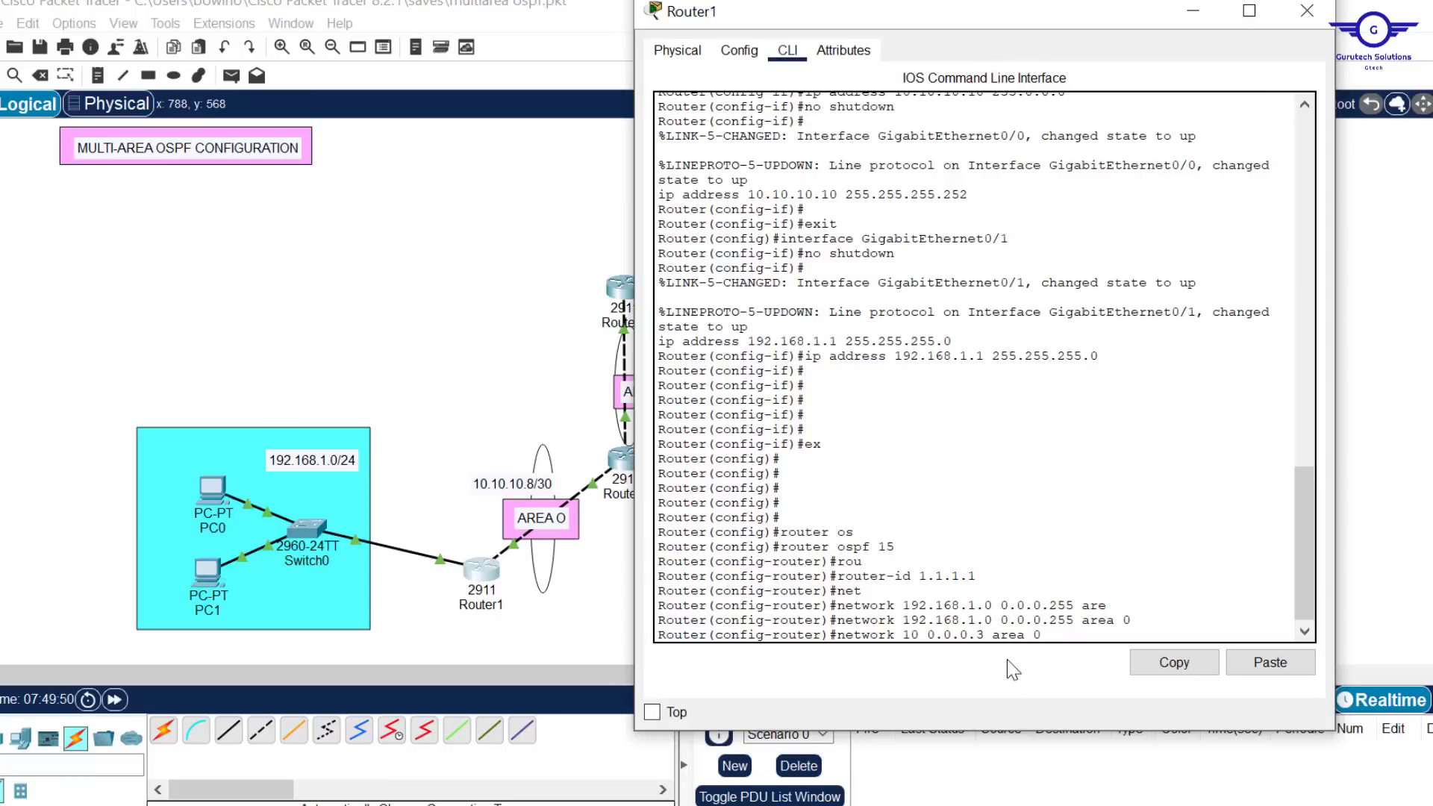
pyautogui.write('.10.10.8')
pyautogui.moveTo(1052, 634); pyautogui.dragTo(992, 639)
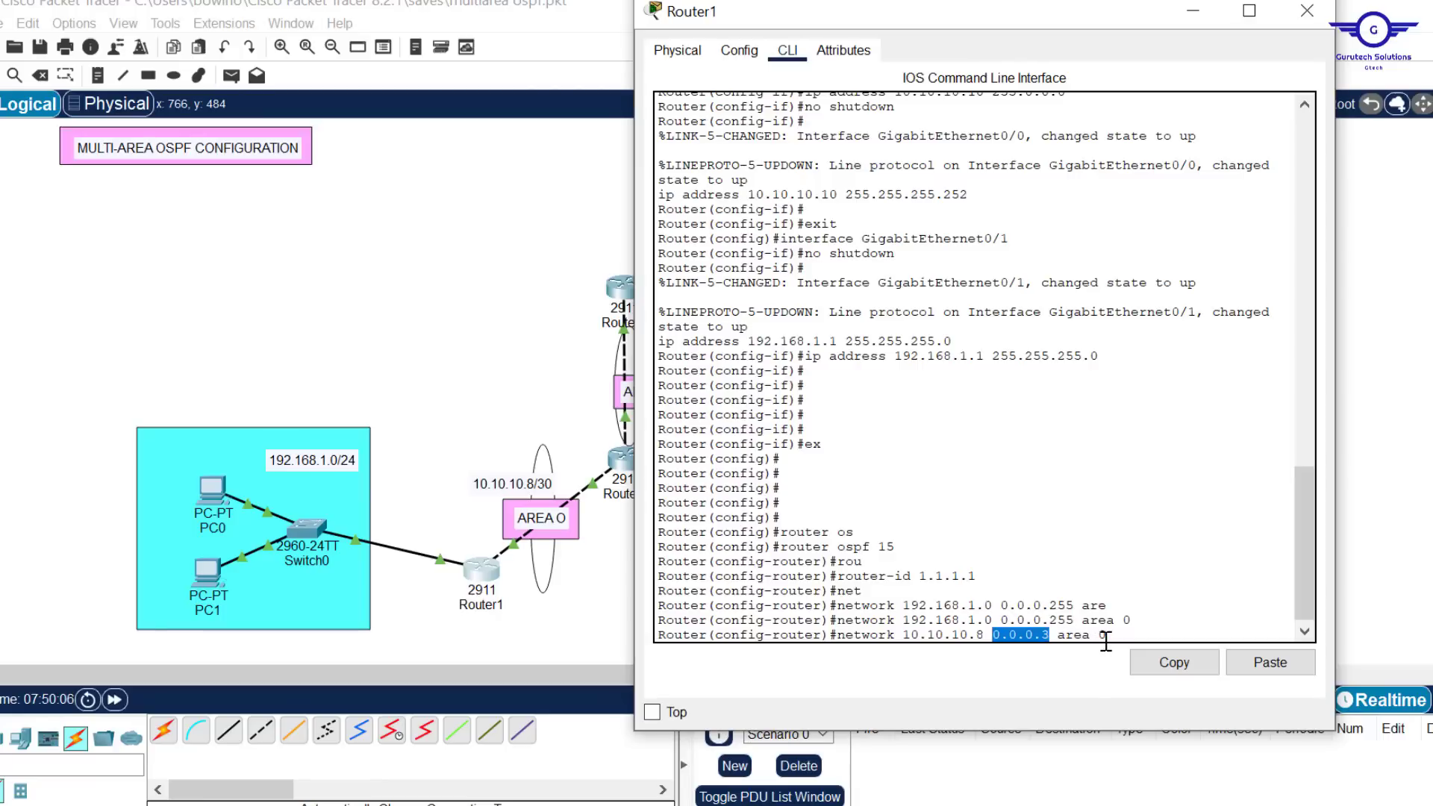
pyautogui.press('Return')
# Exit OSPF configuration mode on Router1, save its configuration with do wr, and close its window.
pyautogui.write('exit')
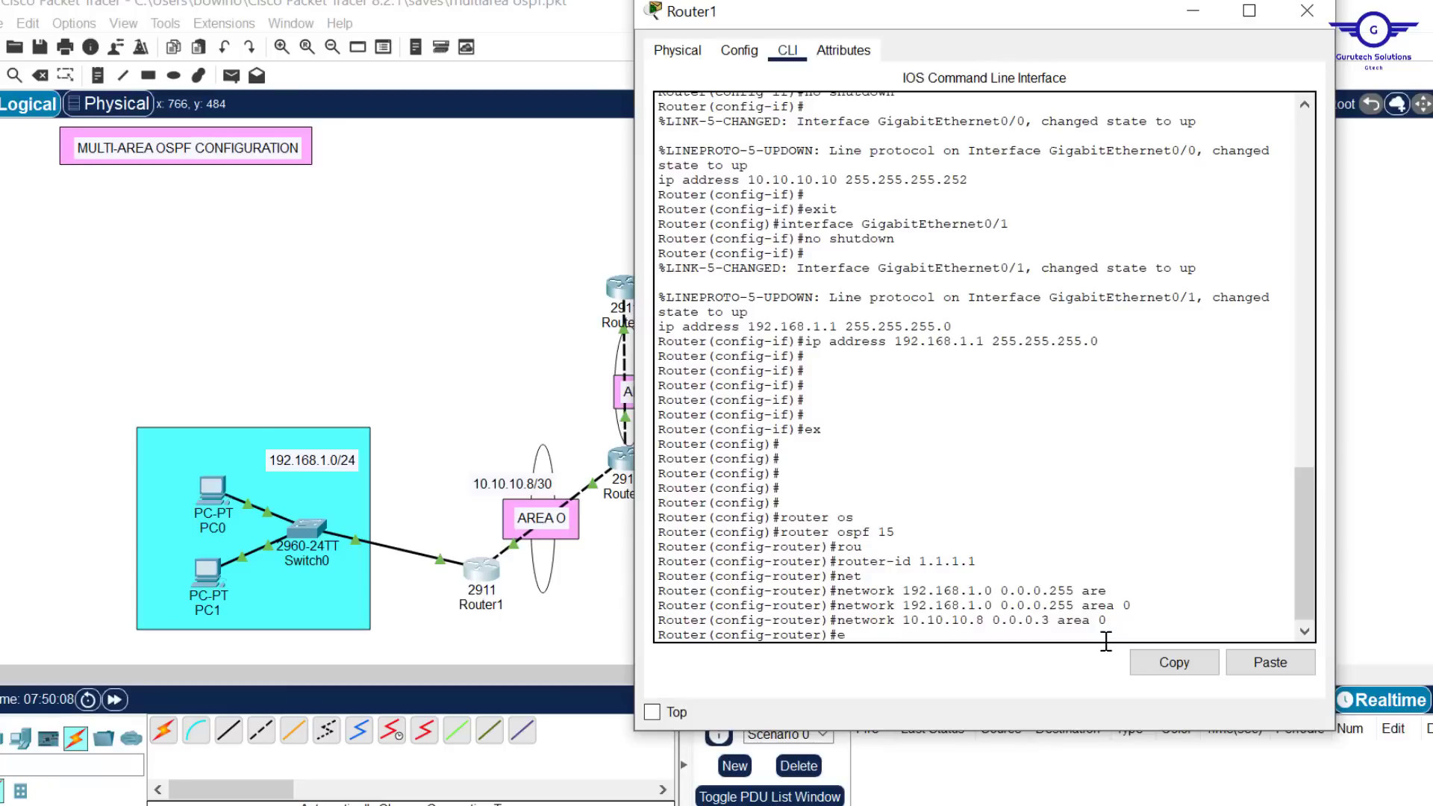
pyautogui.press('Return')
pyautogui.press('Return')
pyautogui.press('Return')
pyautogui.press('Return')
pyautogui.write('do wr')
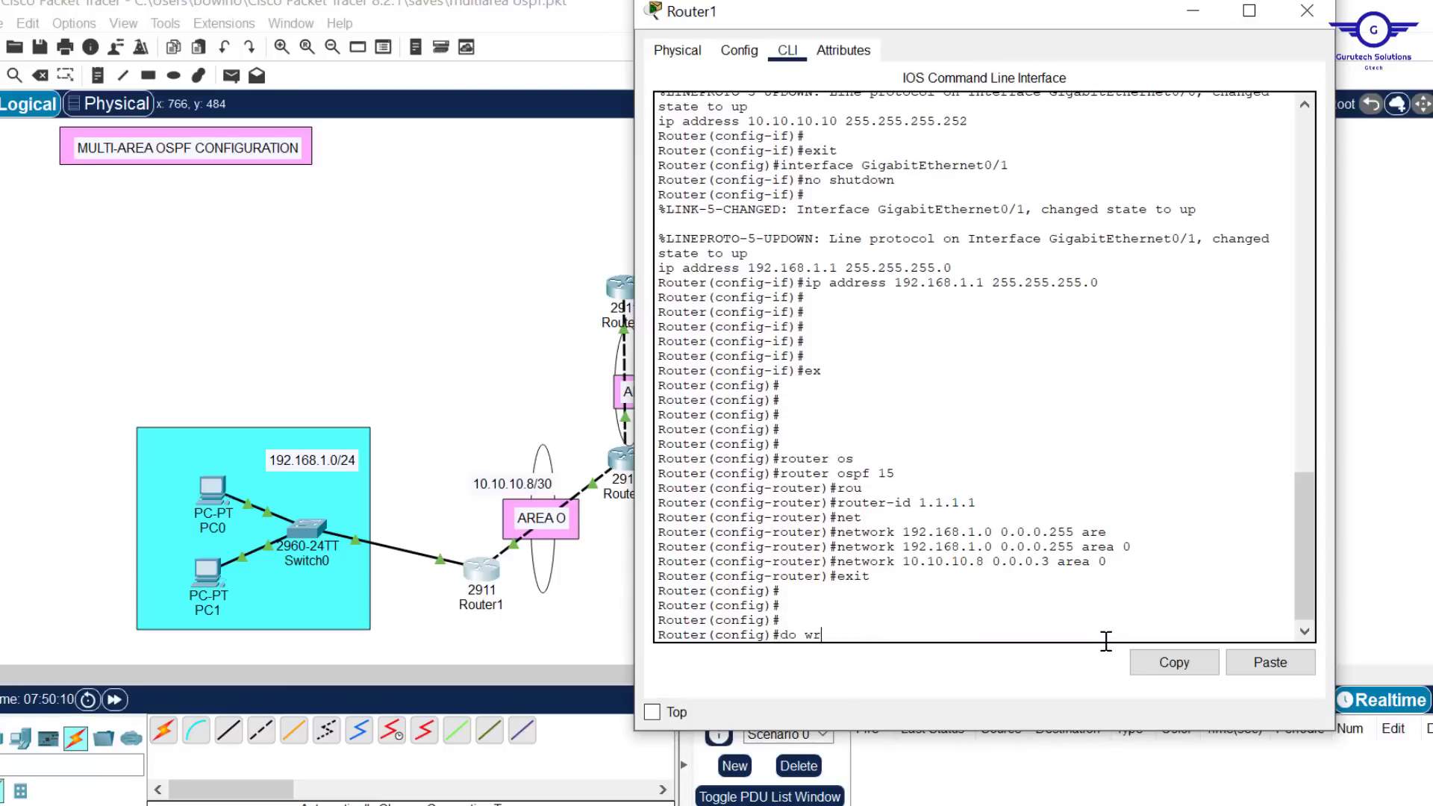
pyautogui.press('Return')
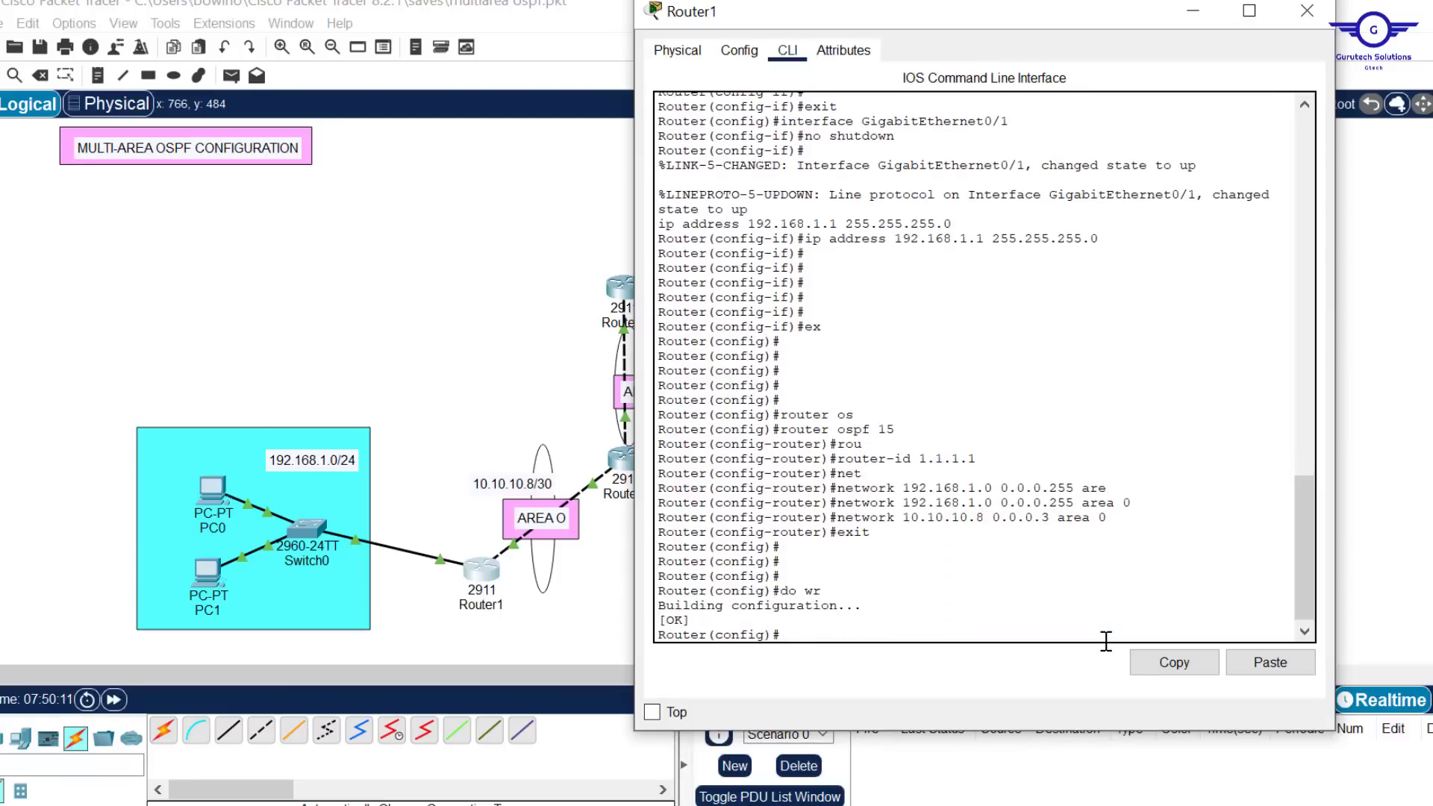
pyautogui.click(1307, 10)
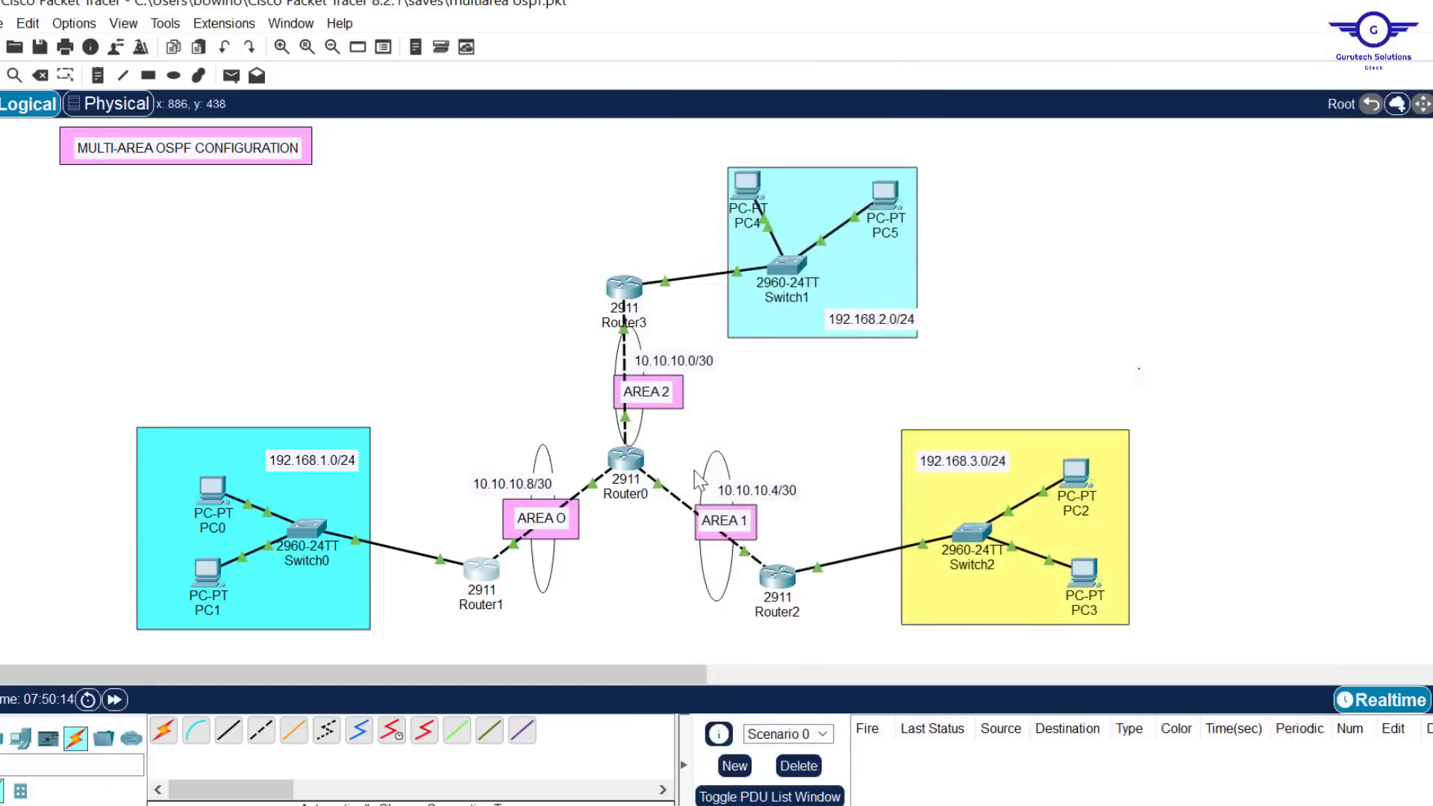
# Open Router2's command line and exit interface configuration mode to global configuration mode.
pyautogui.click(777, 577)
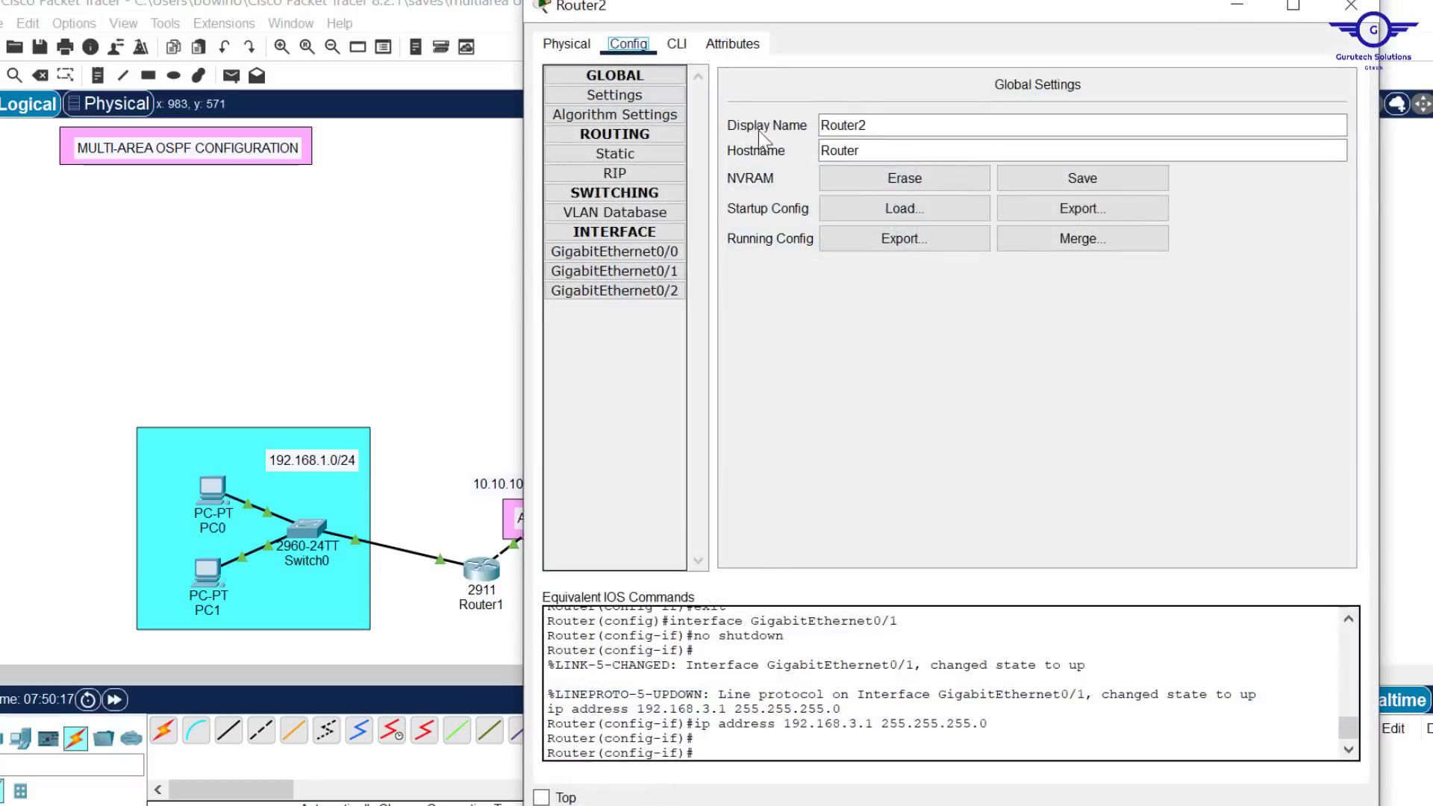
pyautogui.click(676, 44)
pyautogui.write('ex')
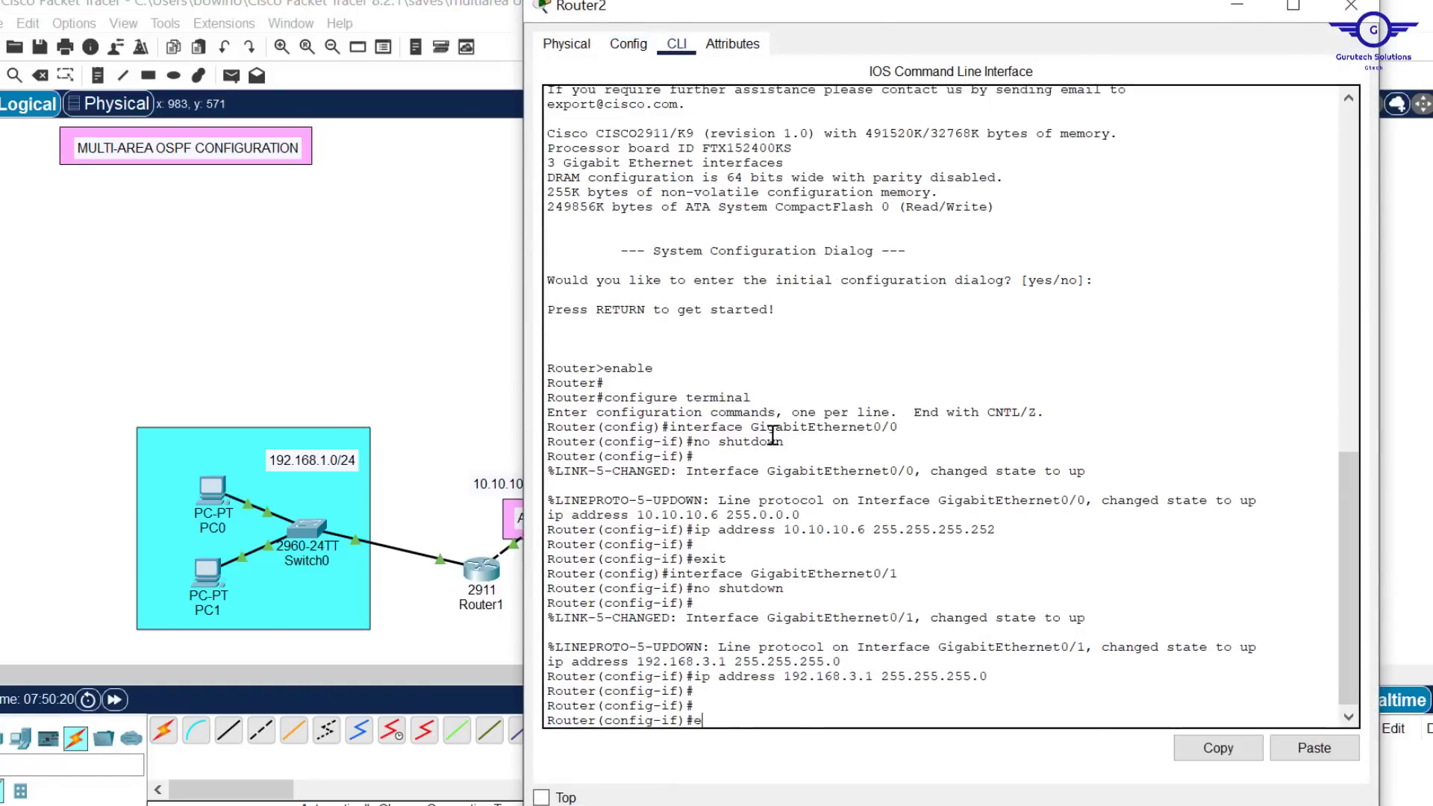
pyautogui.press('Return')
pyautogui.press('Return')
pyautogui.press('Return')
pyautogui.press('Return')
pyautogui.press('Return')
pyautogui.press('Return')
pyautogui.press('Return')
# Start OSPF on Router2 with process ID 15 using router ospf 15.
pyautogui.write('r(config)#r')
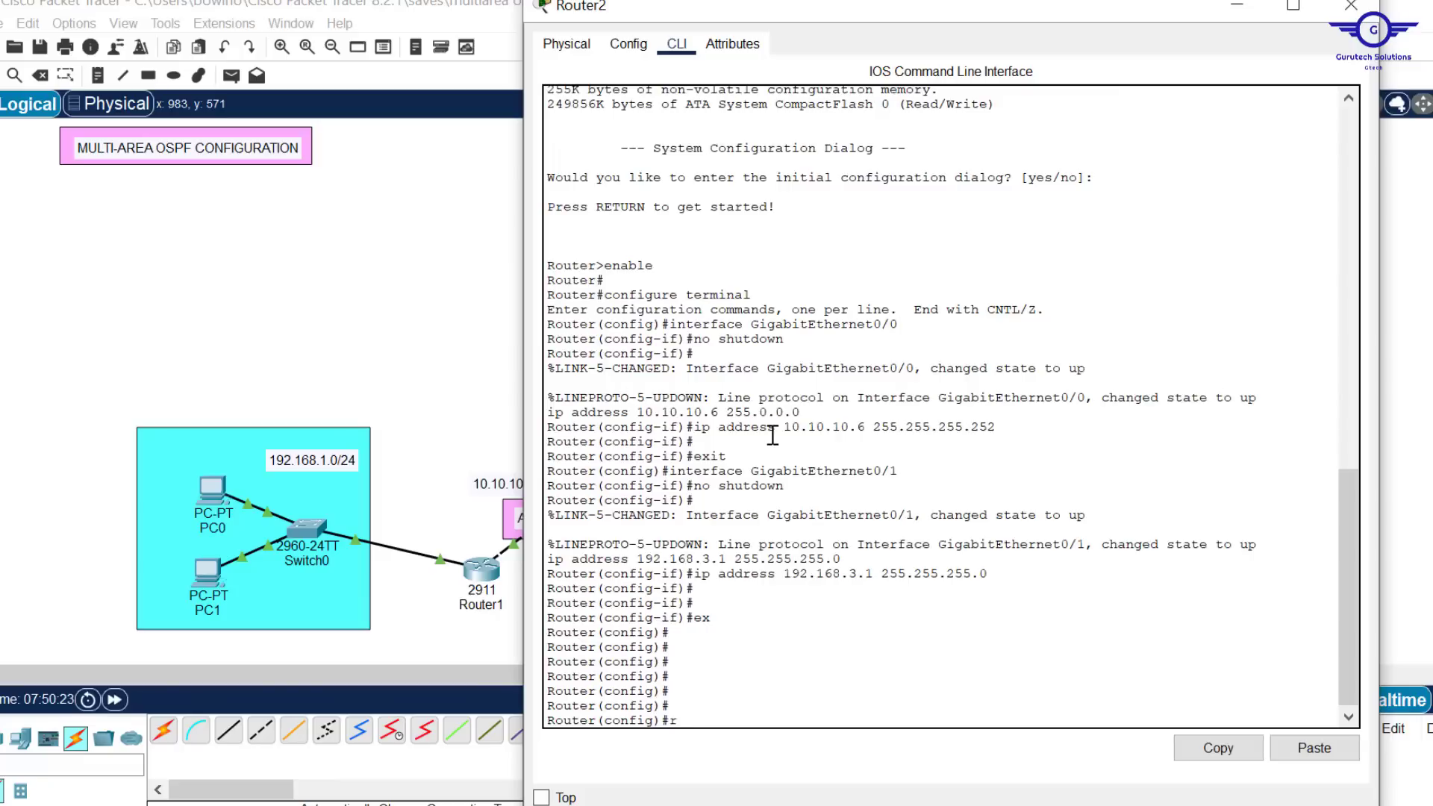
pyautogui.write('out')
pyautogui.press('Tab')
pyautogui.write('os')
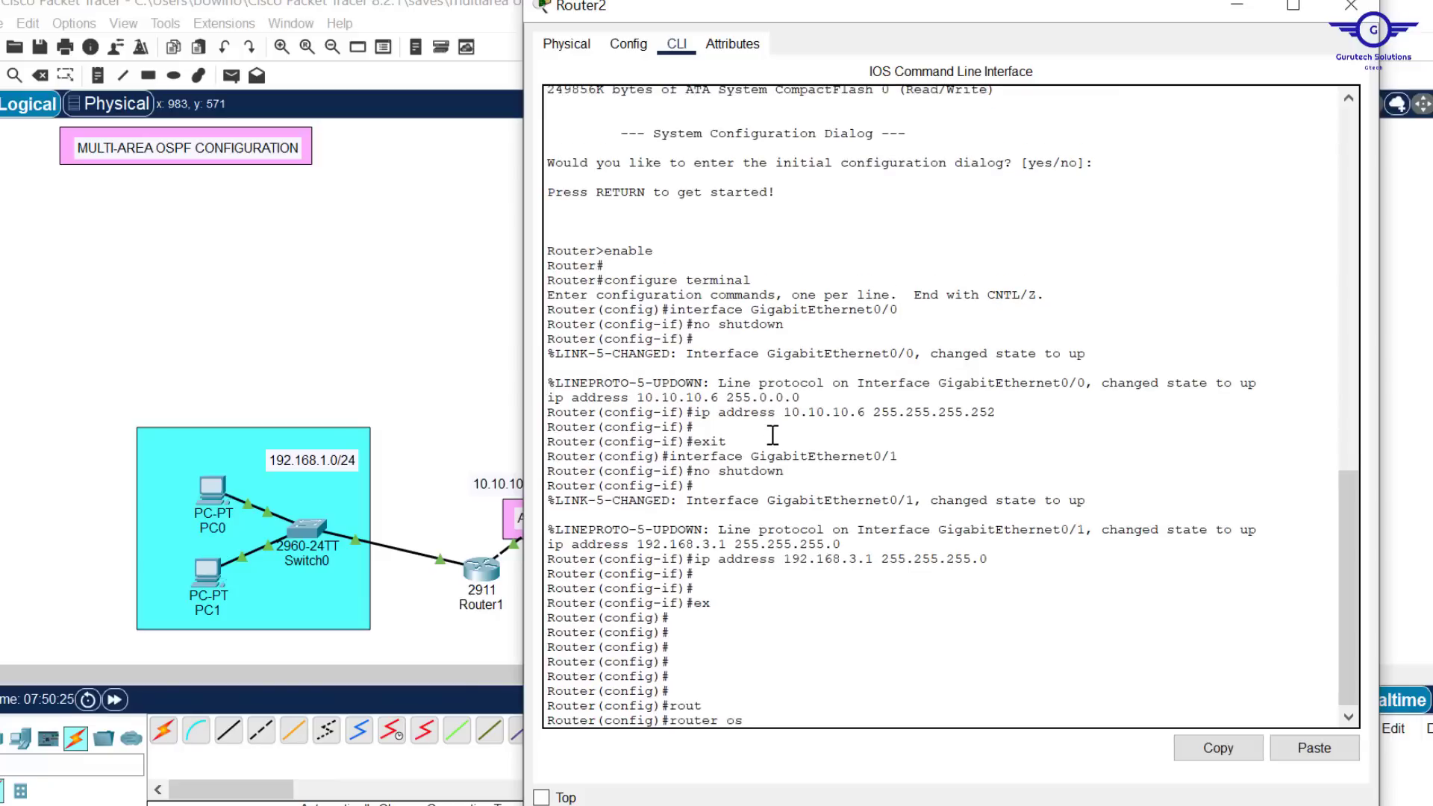
pyautogui.press('Tab')
pyautogui.write('15')
pyautogui.press('Return')
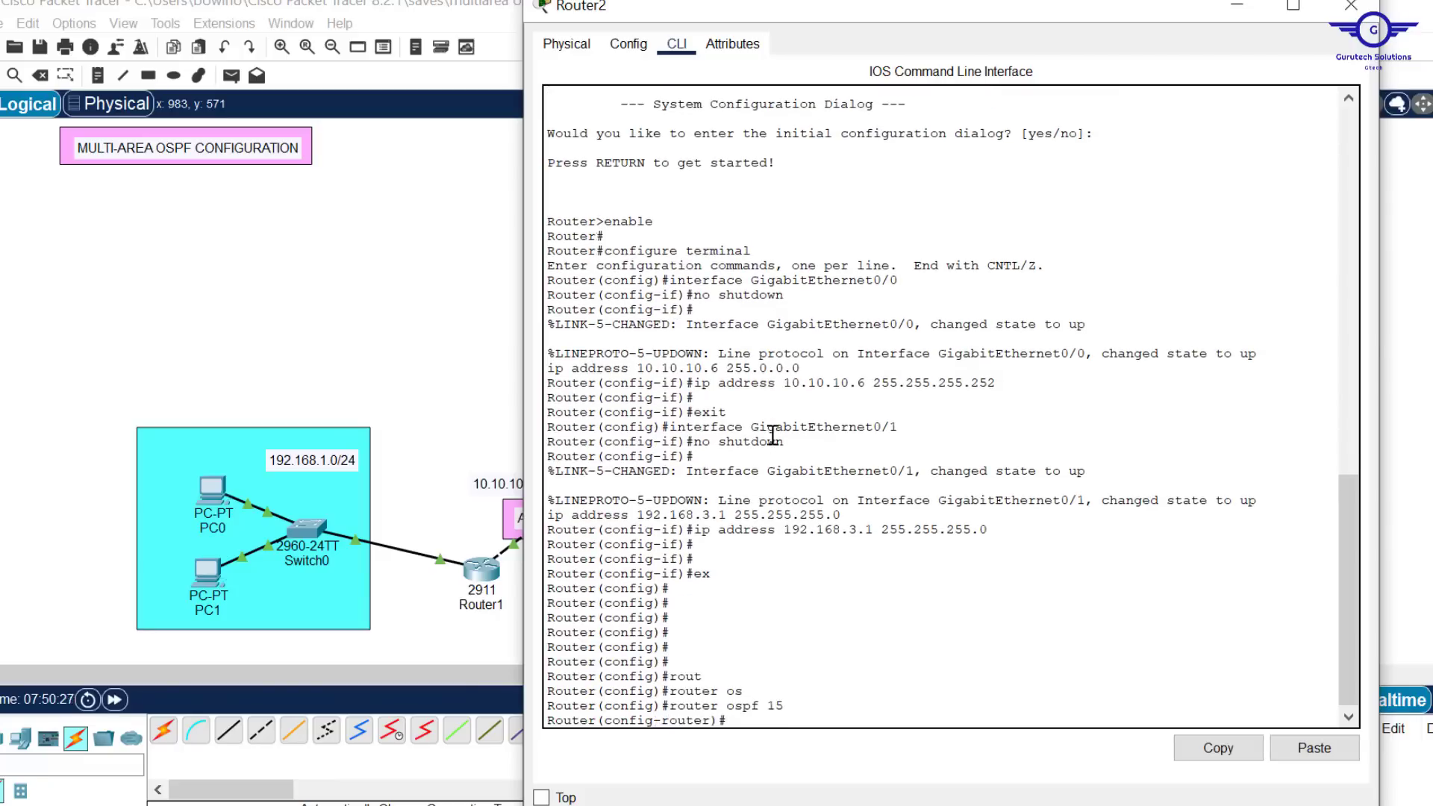
# Set Router2's OSPF router ID to 2.2.2.2 with the router-id command.
pyautogui.write('rou')
pyautogui.press('Tab')
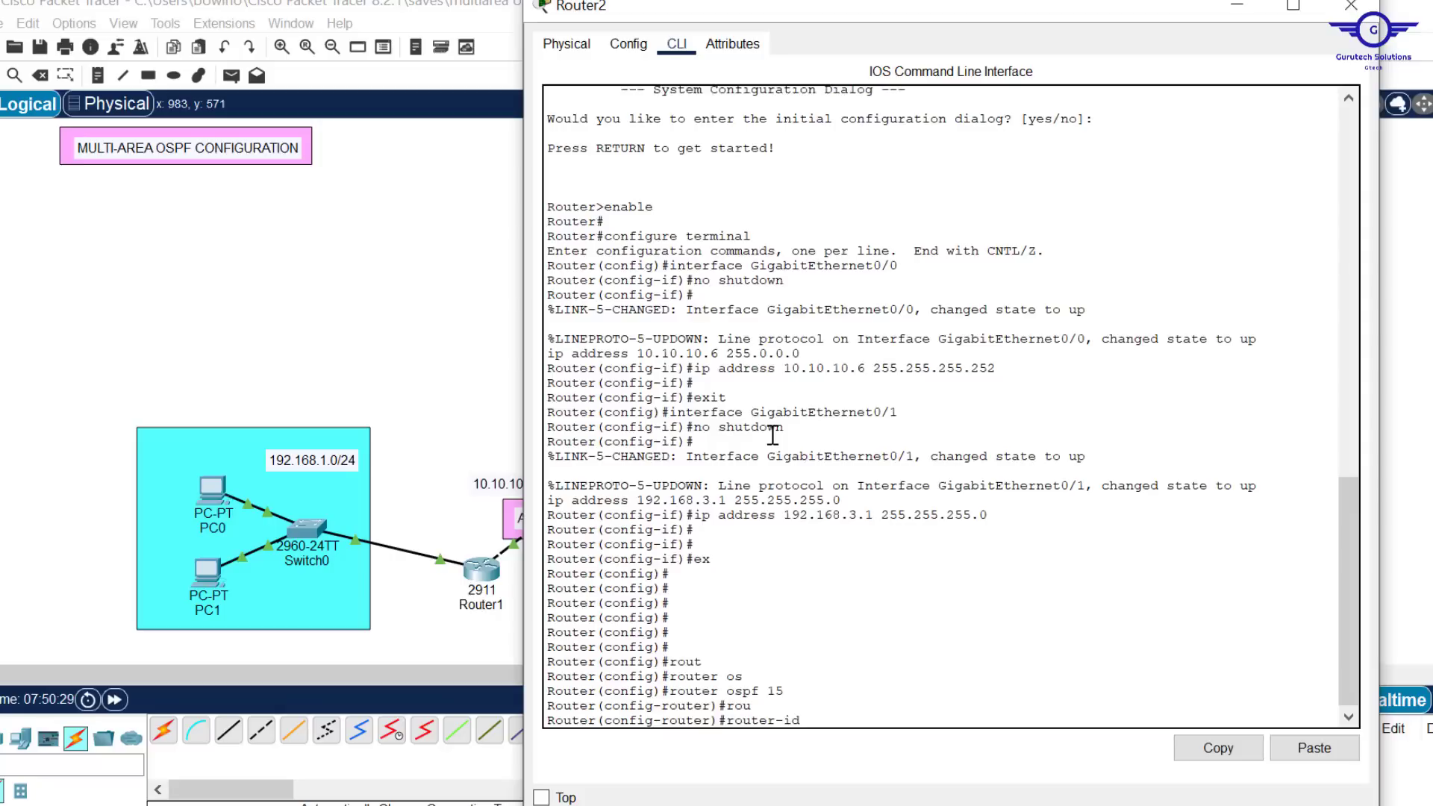
pyautogui.write('2.2.2.2')
pyautogui.press('Return')
pyautogui.press('Return')
pyautogui.press('Return')
# Advertise Router2's LAN in OSPF area 1 with network 192.168.3.0 0.0.0.255 area 1.
pyautogui.write('net')
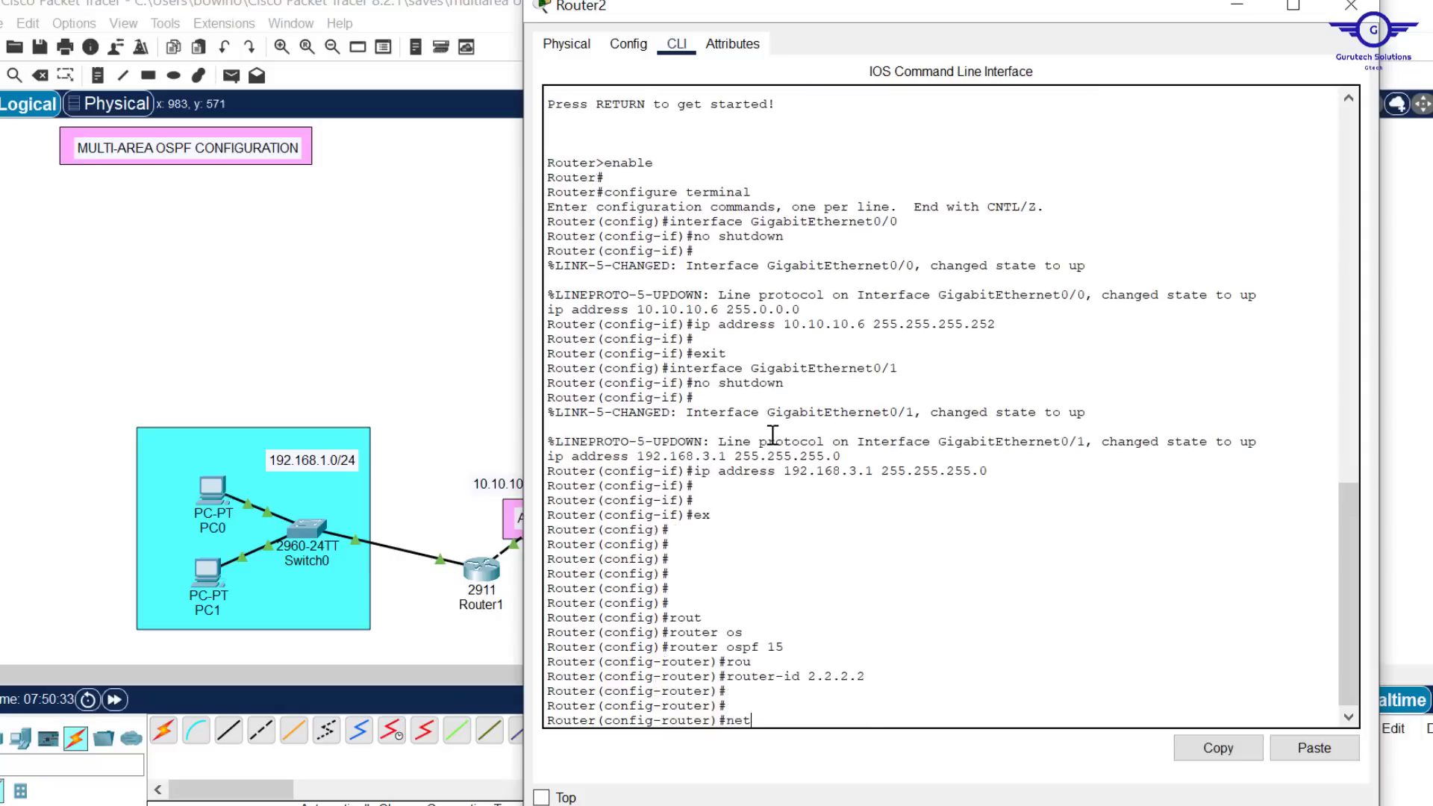
pyautogui.press('Tab')
pyautogui.moveTo(1032, 15); pyautogui.dragTo(782, 8)
pyautogui.write('192')
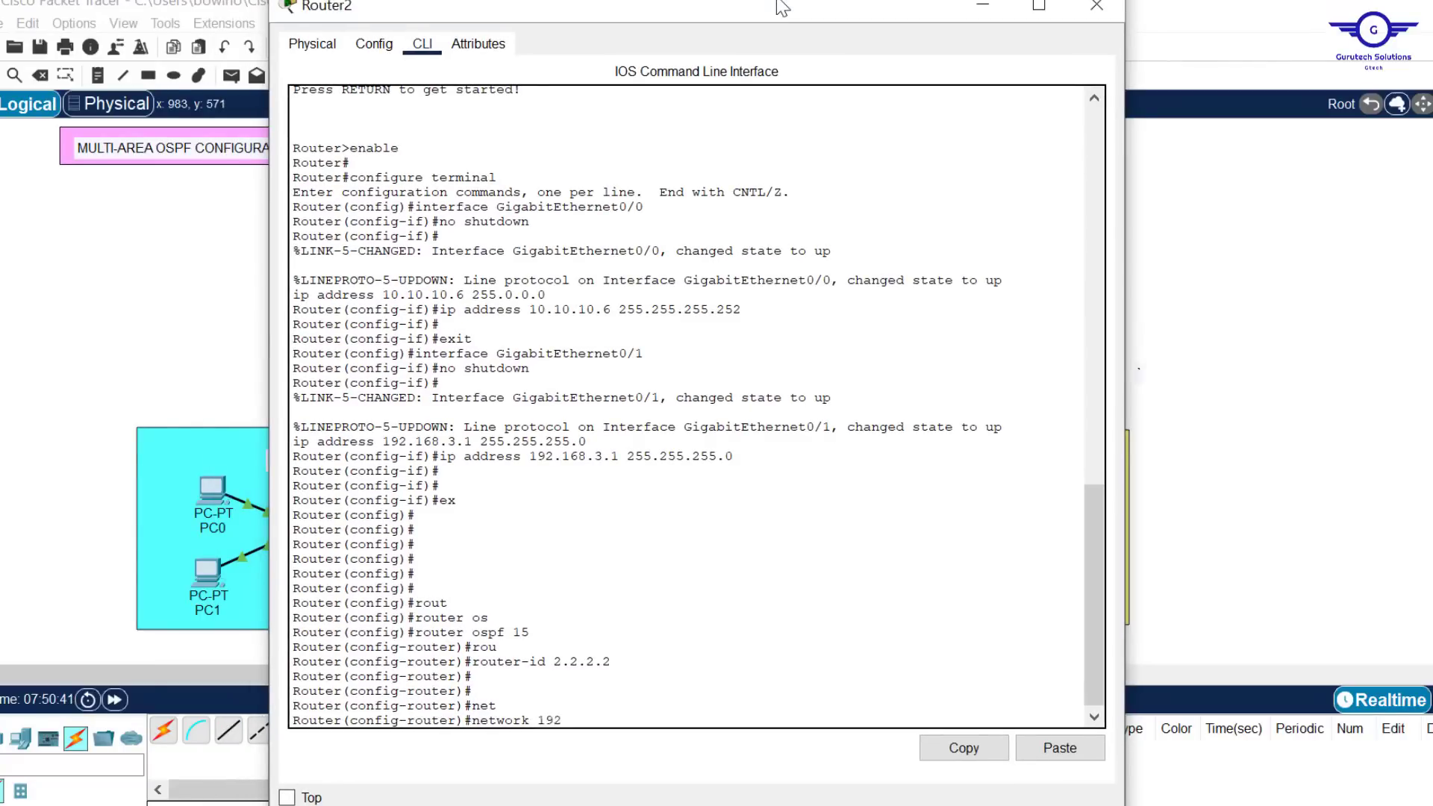
pyautogui.write('.168.3.0 0.0.0.2')
pyautogui.write('55 ar')
pyautogui.press('Tab')
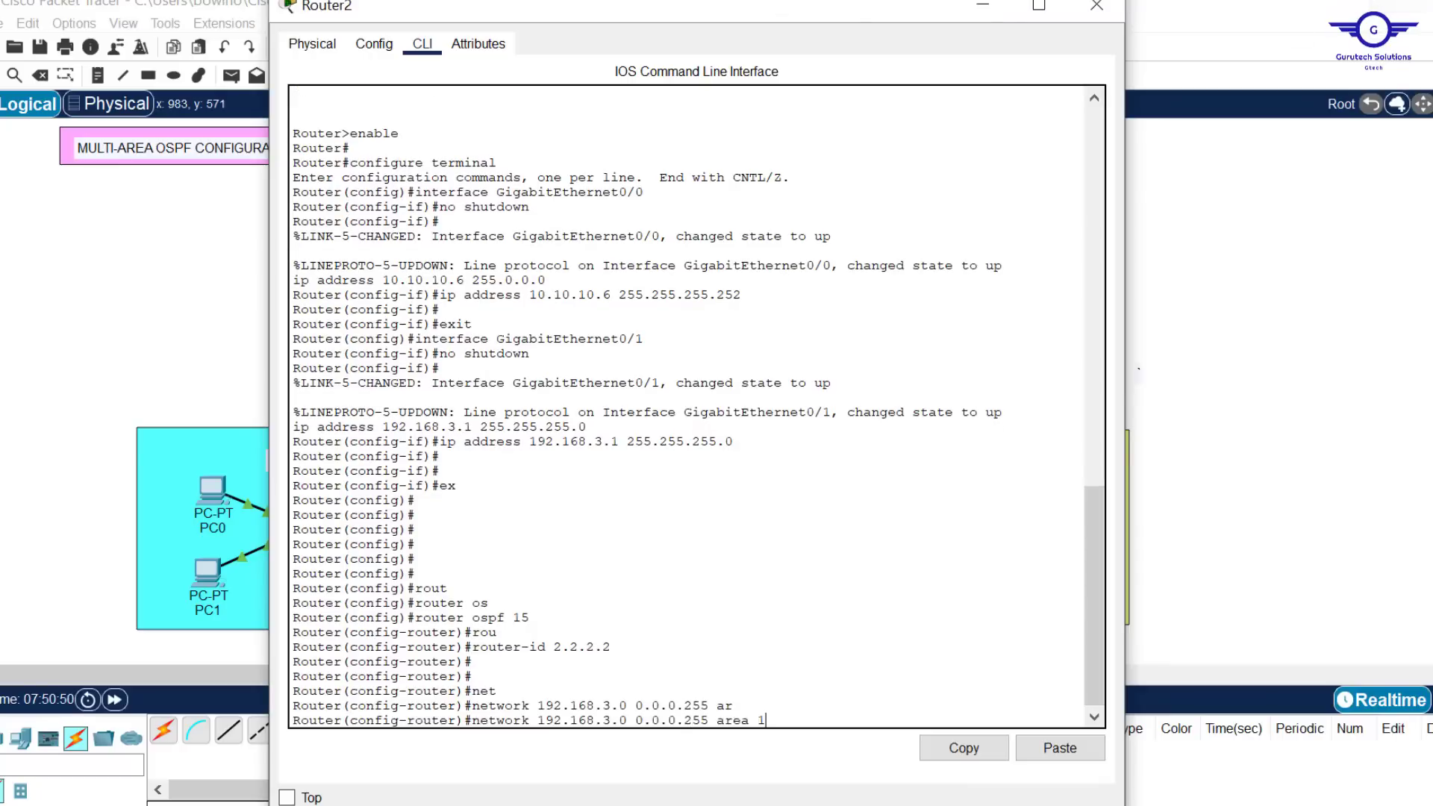
pyautogui.moveTo(891, 21)
pyautogui.mouseDown()
pyautogui.moveTo(855, 629)
pyautogui.moveTo(820, 617)
pyautogui.moveTo(913, 28)
pyautogui.mouseUp()
pyautogui.press('Return')
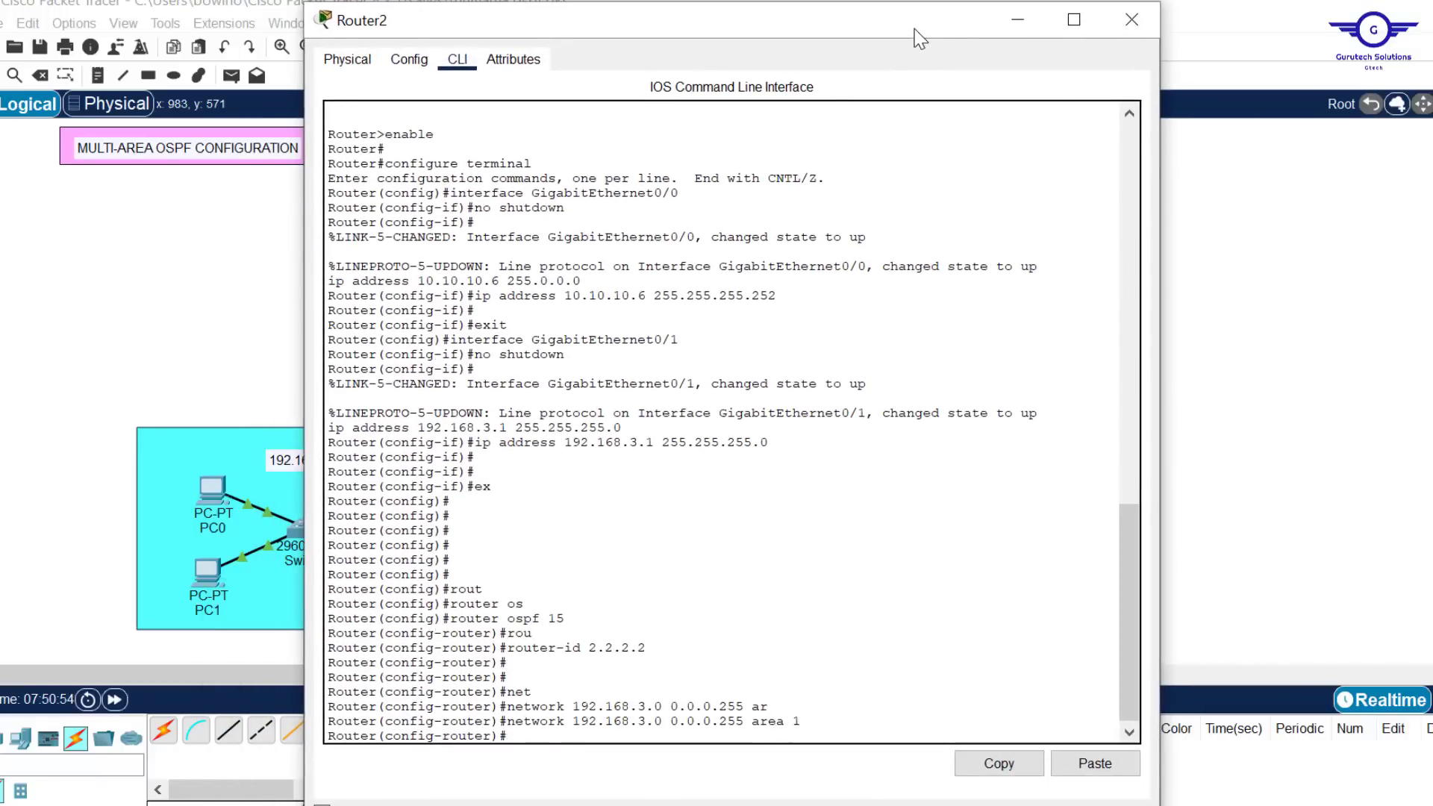
# Check the Area 1 link's address in the topology and advertise it on Router2 with network 10.10.10.4 0.0.0.3 area 1.
pyautogui.press('Up')
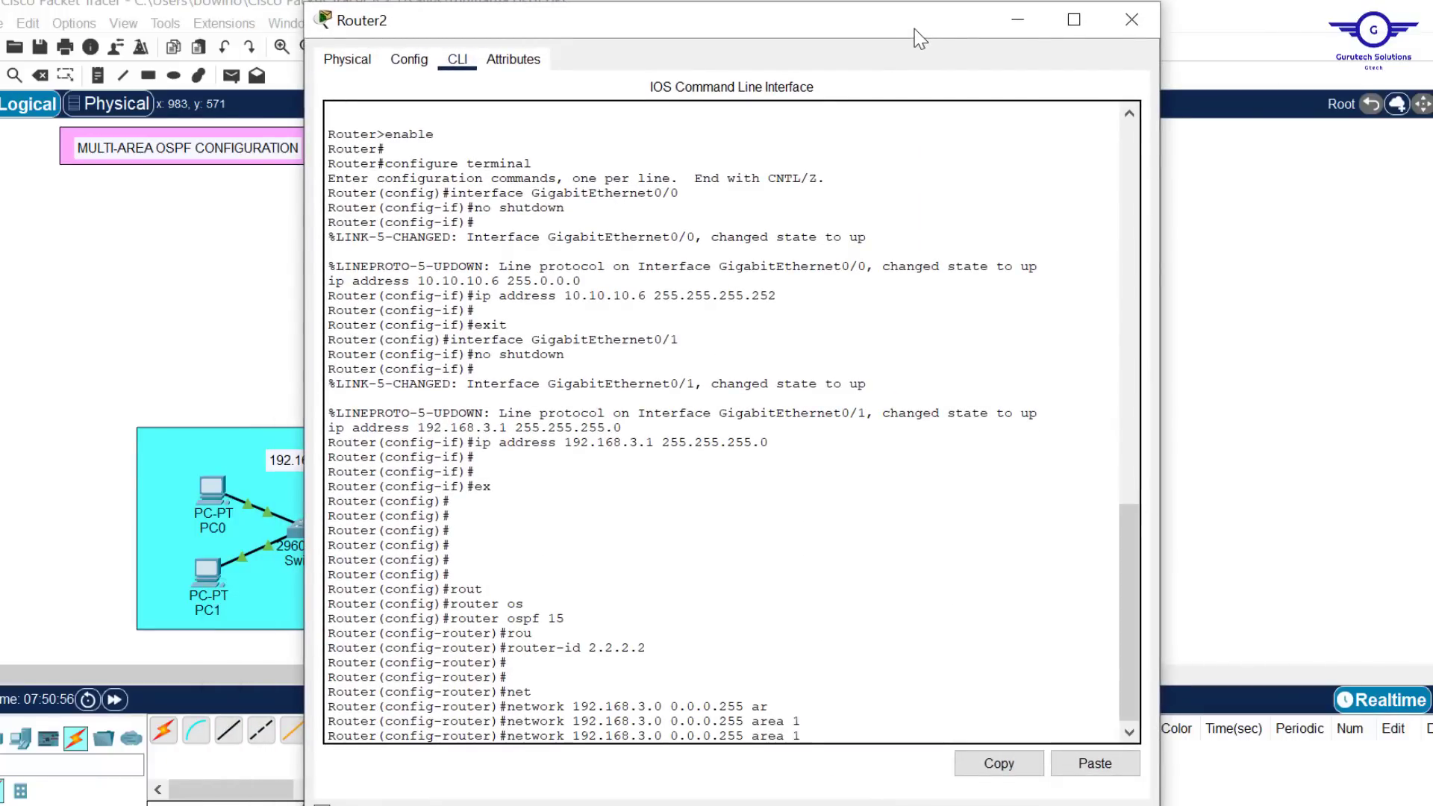
pyautogui.press('BackSpace')
pyautogui.press('BackSpace')
pyautogui.press('BackSpace')
pyautogui.press('BackSpace')
pyautogui.write('3')
pyautogui.press('Left')
pyautogui.press('Left')
pyautogui.press('Left')
pyautogui.press('Left')
pyautogui.press('Left')
pyautogui.press('Left')
pyautogui.press('Left')
pyautogui.press('Left')
pyautogui.press('Left')
pyautogui.press('Left')
pyautogui.press('BackSpace')
pyautogui.press('BackSpace')
pyautogui.press('BackSpace')
pyautogui.press('BackSpace')
pyautogui.press('BackSpace')
pyautogui.press('BackSpace')
pyautogui.press('BackSpace')
pyautogui.press('BackSpace')
pyautogui.press('BackSpace')
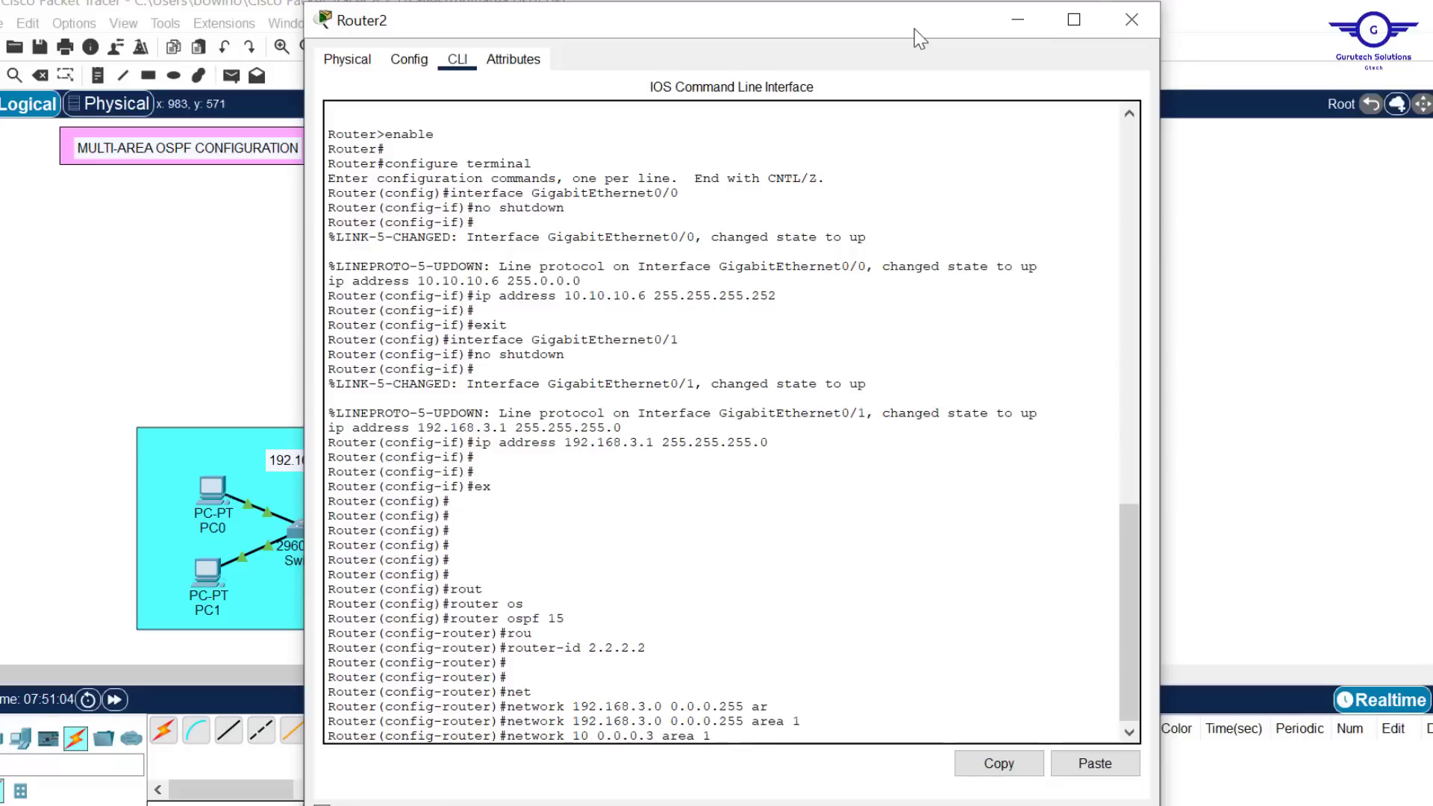
pyautogui.write('.10.10')
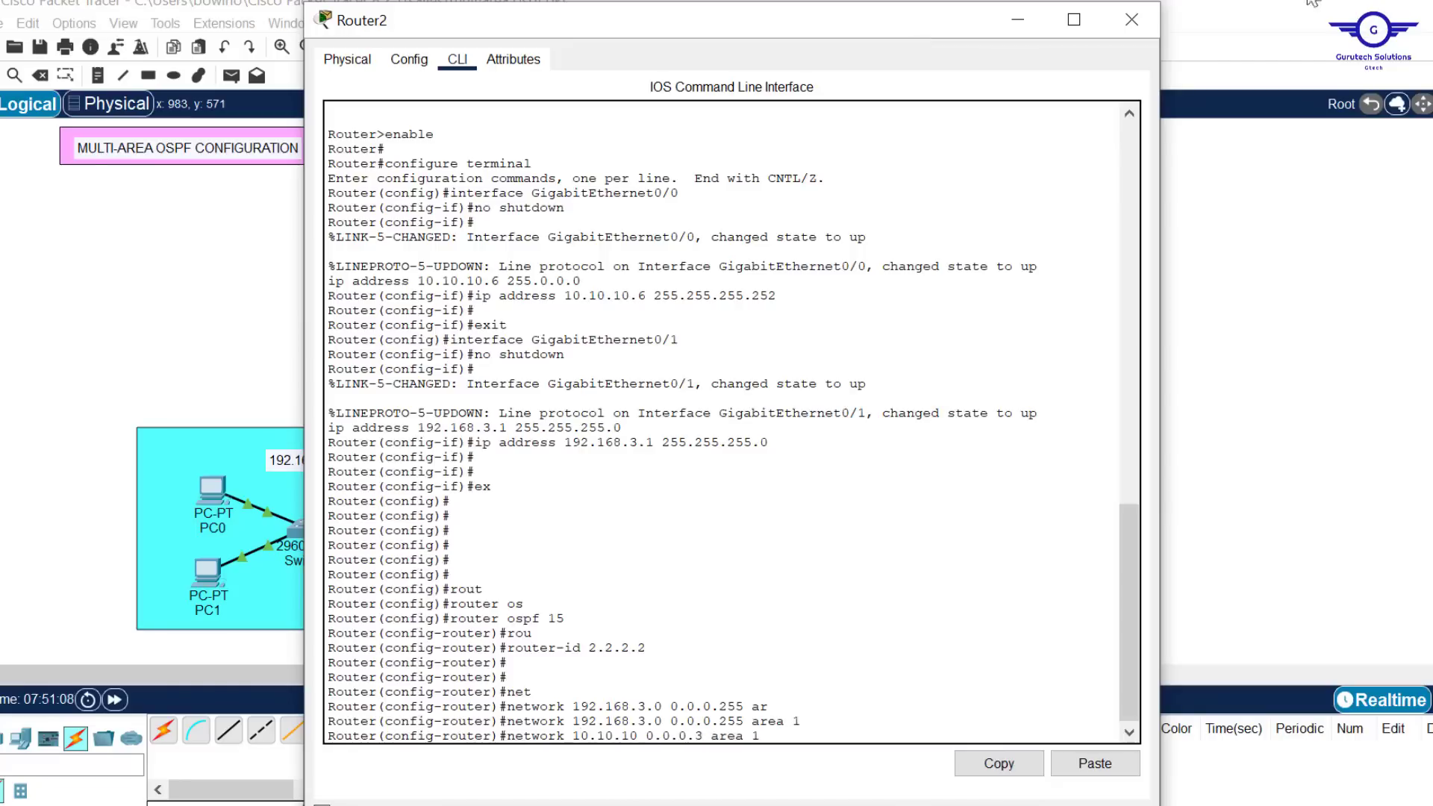
pyautogui.click(1131, 19)
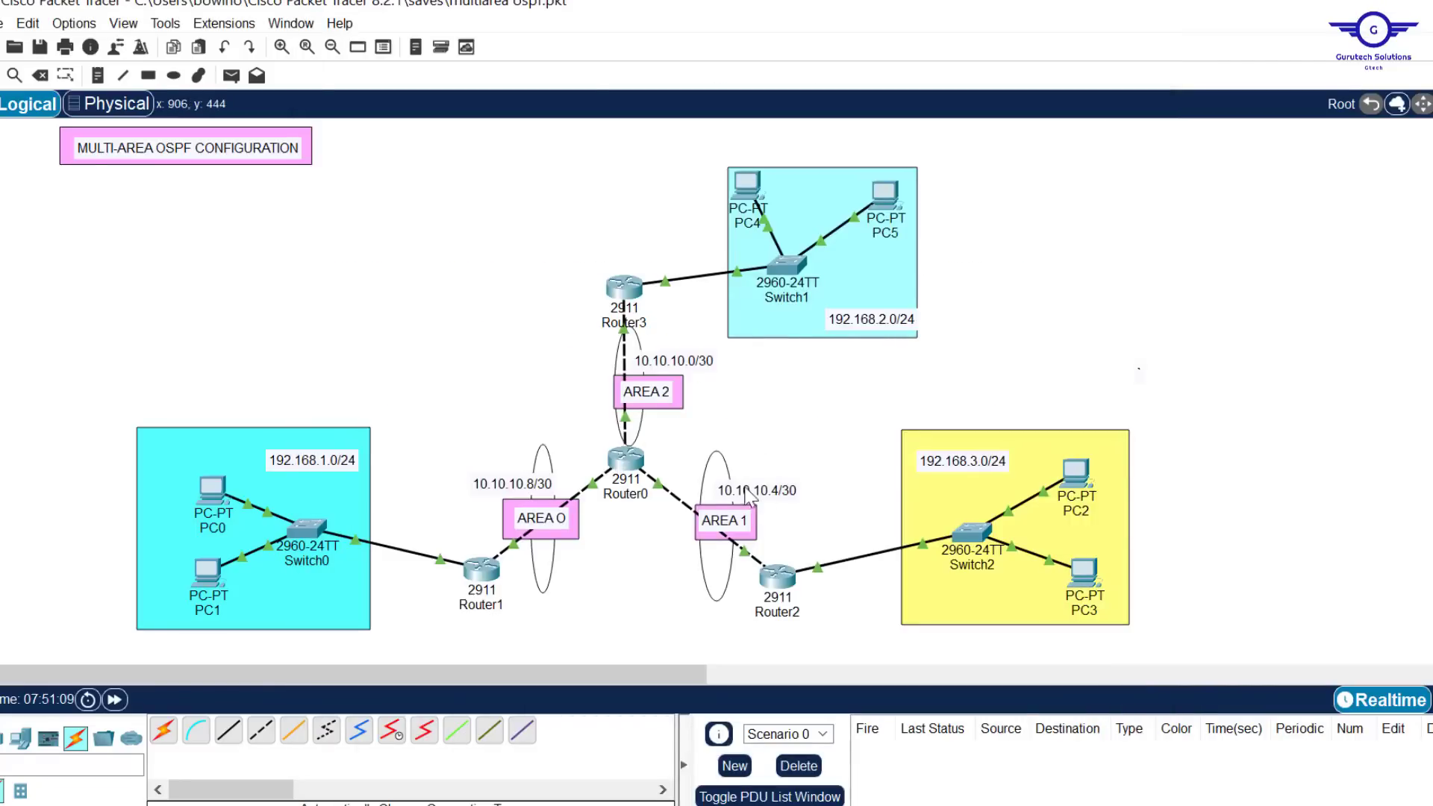
pyautogui.click(783, 574)
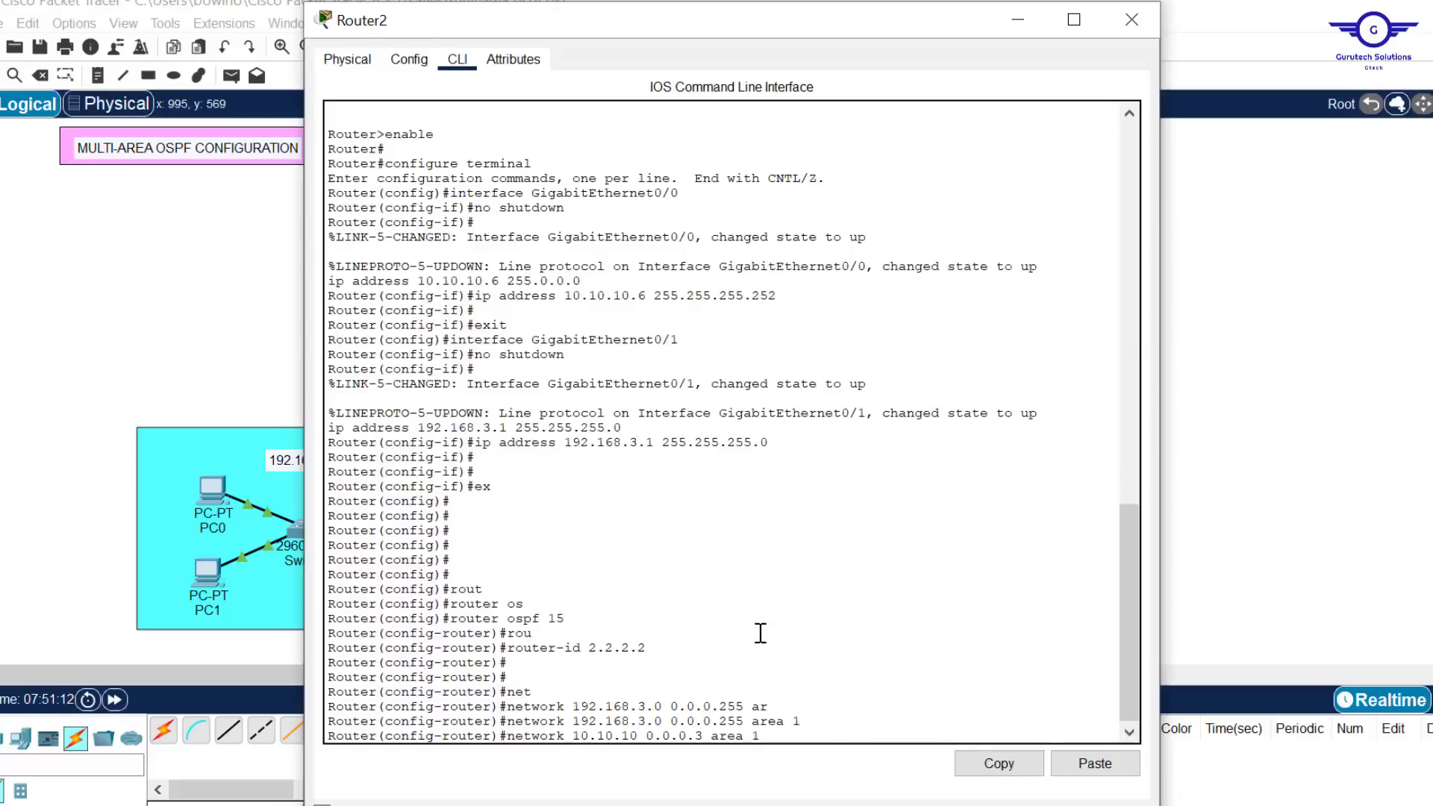
pyautogui.write('.4')
pyautogui.press('Return')
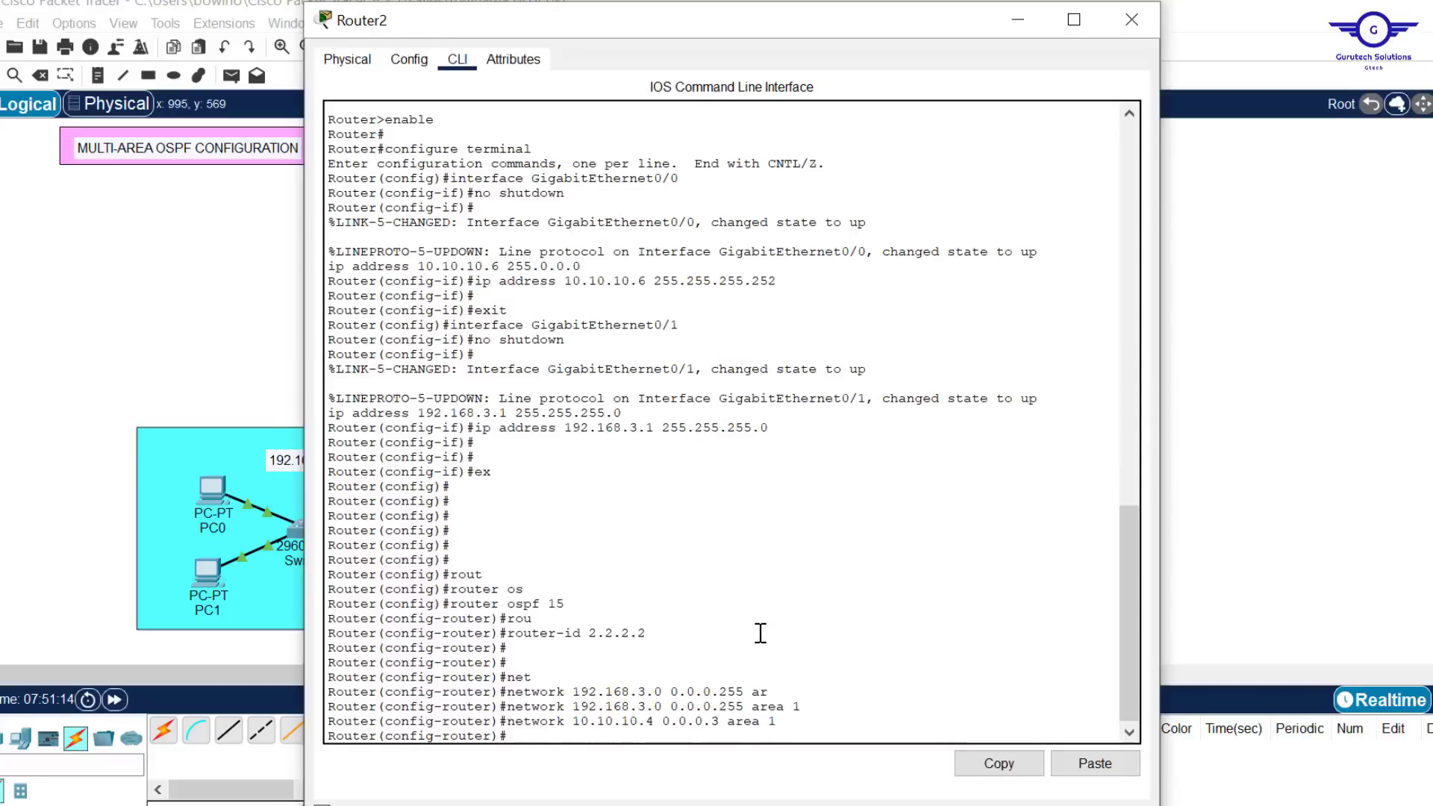
# Exit OSPF configuration mode on Router2, save its configuration with do wr, and close its window.
pyautogui.write('ex')
pyautogui.press('Return')
pyautogui.press('Return')
pyautogui.press('Return')
pyautogui.write('do wr')
pyautogui.press('Return')
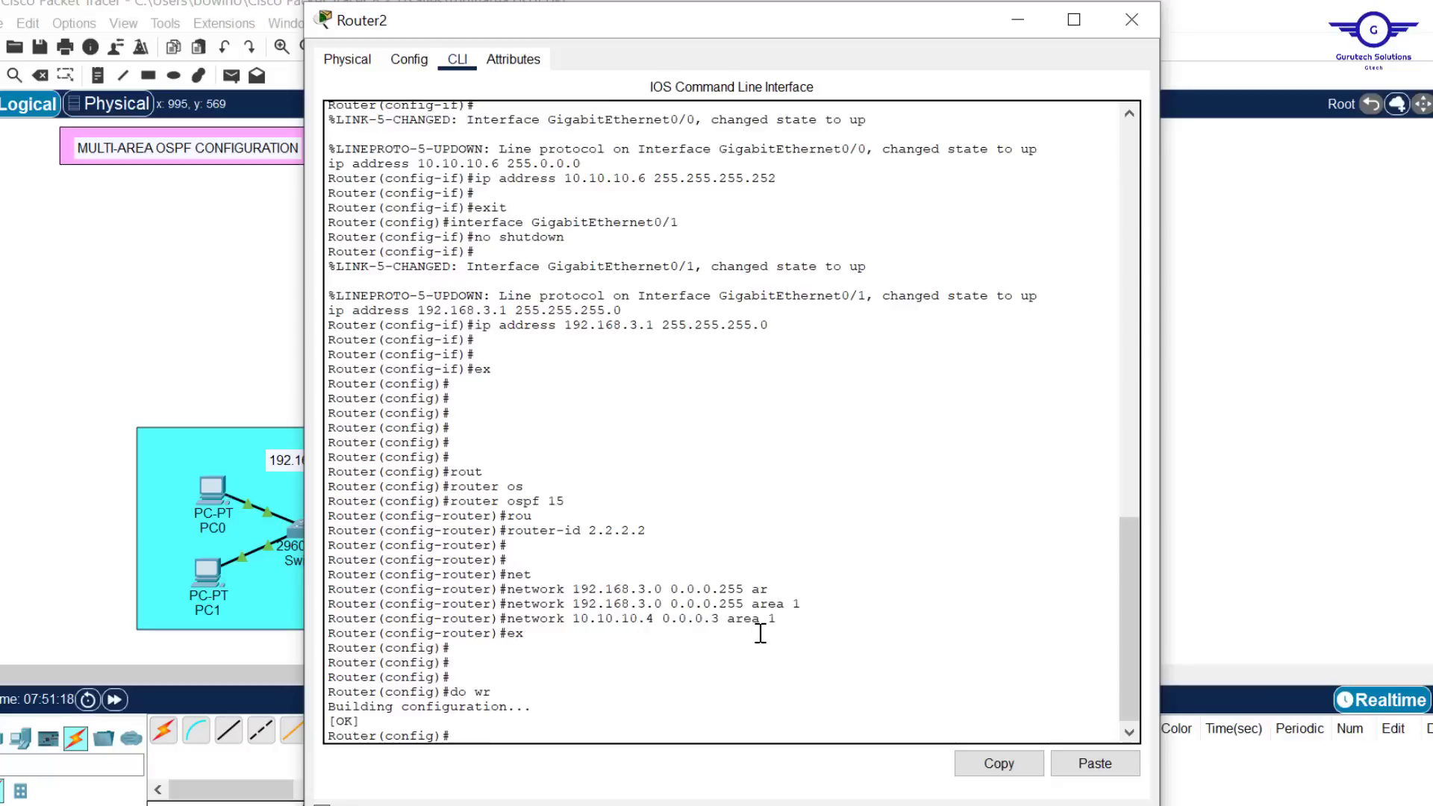
pyautogui.click(1131, 22)
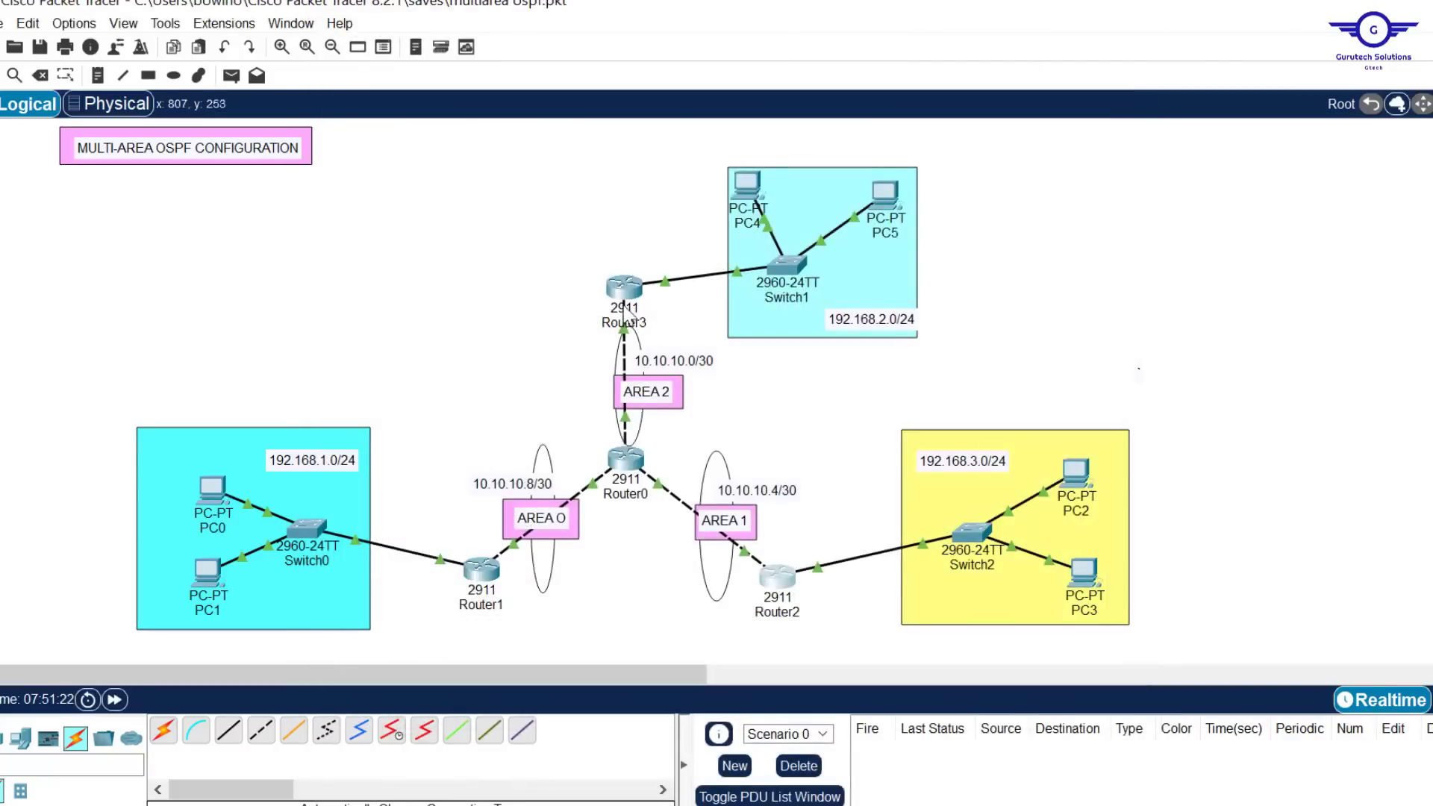
# Open Router3's command line and exit interface configuration mode back to global configuration.
pyautogui.click(621, 284)
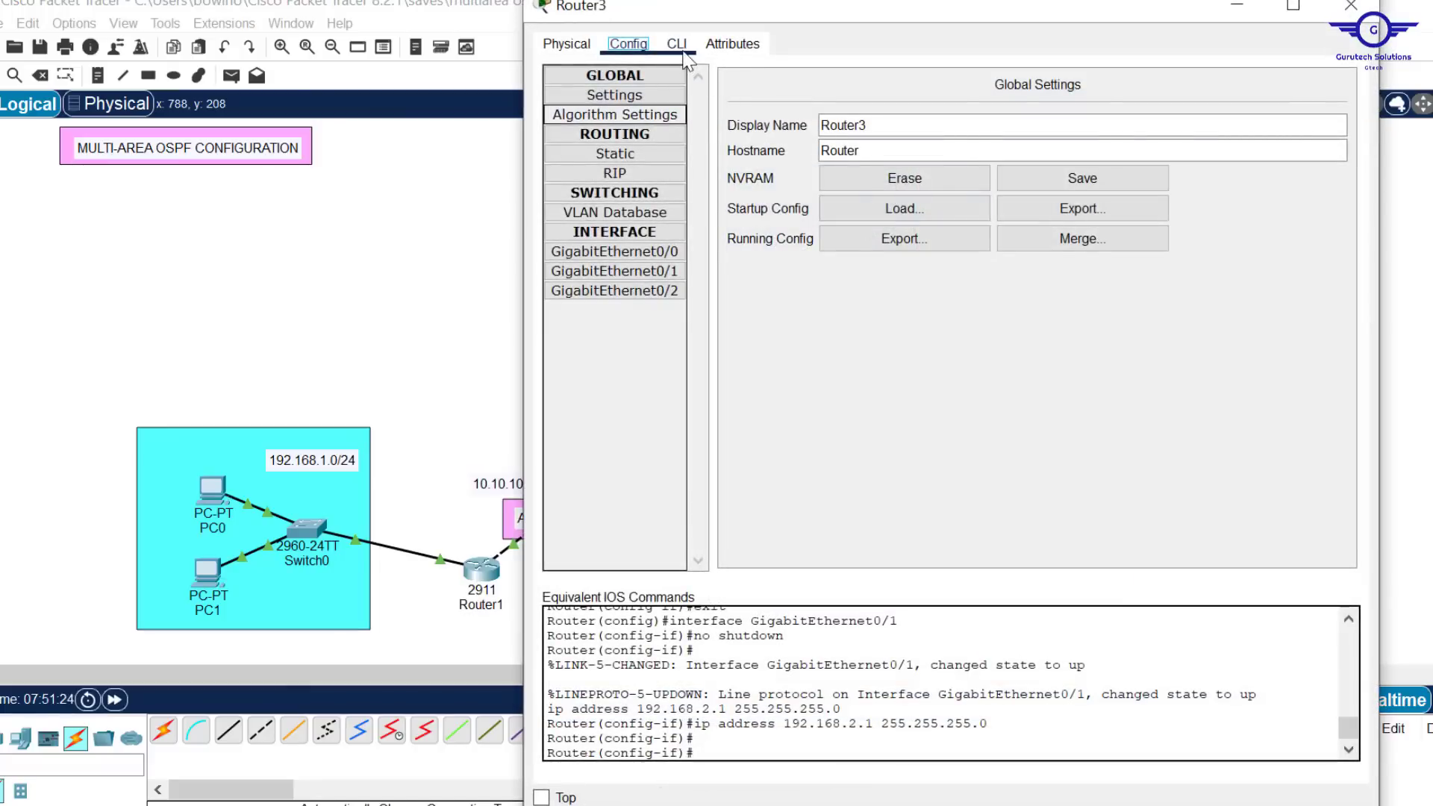
pyautogui.click(677, 45)
pyautogui.write('ex')
pyautogui.press('Return')
pyautogui.press('Return')
pyautogui.press('Return')
pyautogui.press('Return')
pyautogui.press('Return')
pyautogui.press('Return')
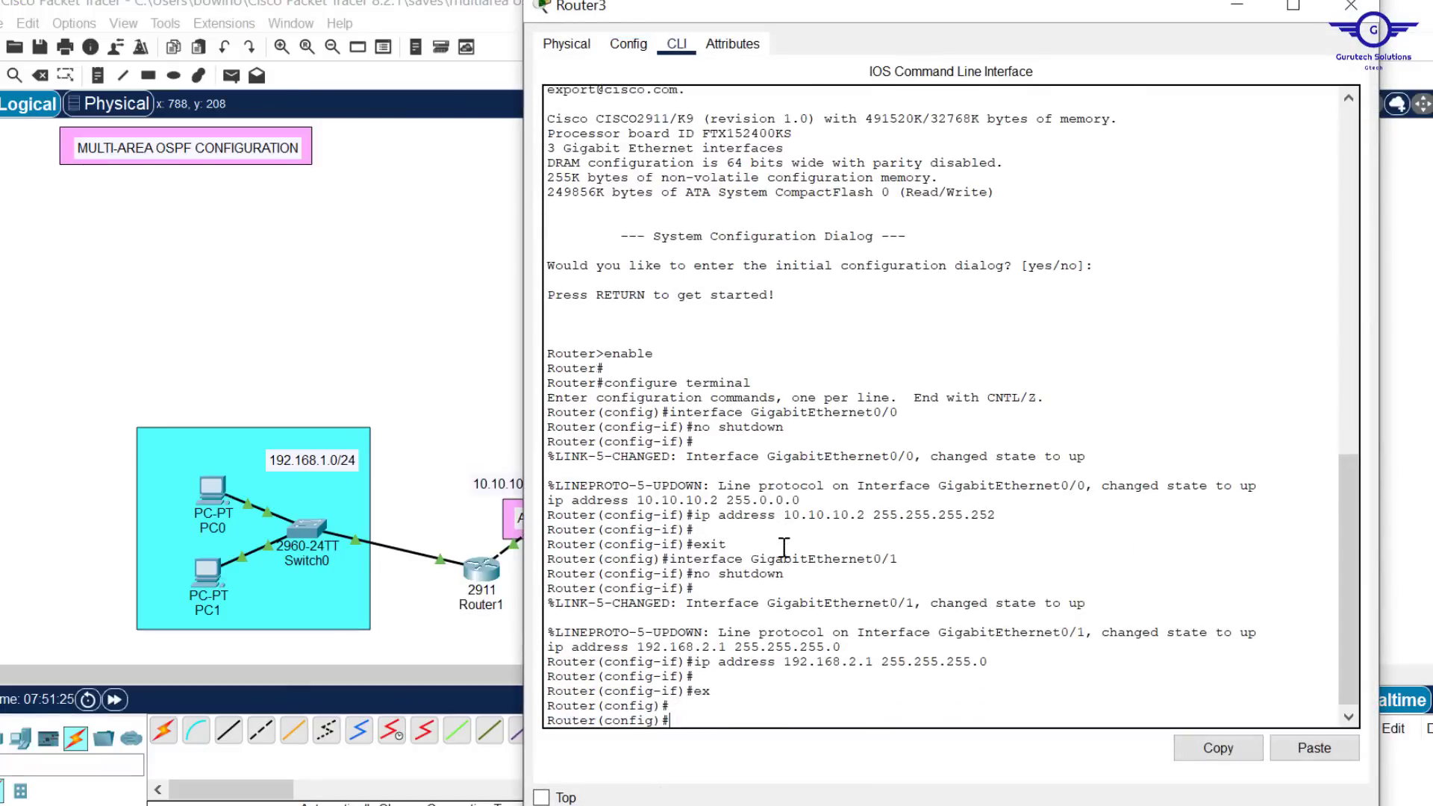
# Enable OSPF on Router3 with process ID 15 using router ospf 15.
pyautogui.write('rout')
pyautogui.press('Tab')
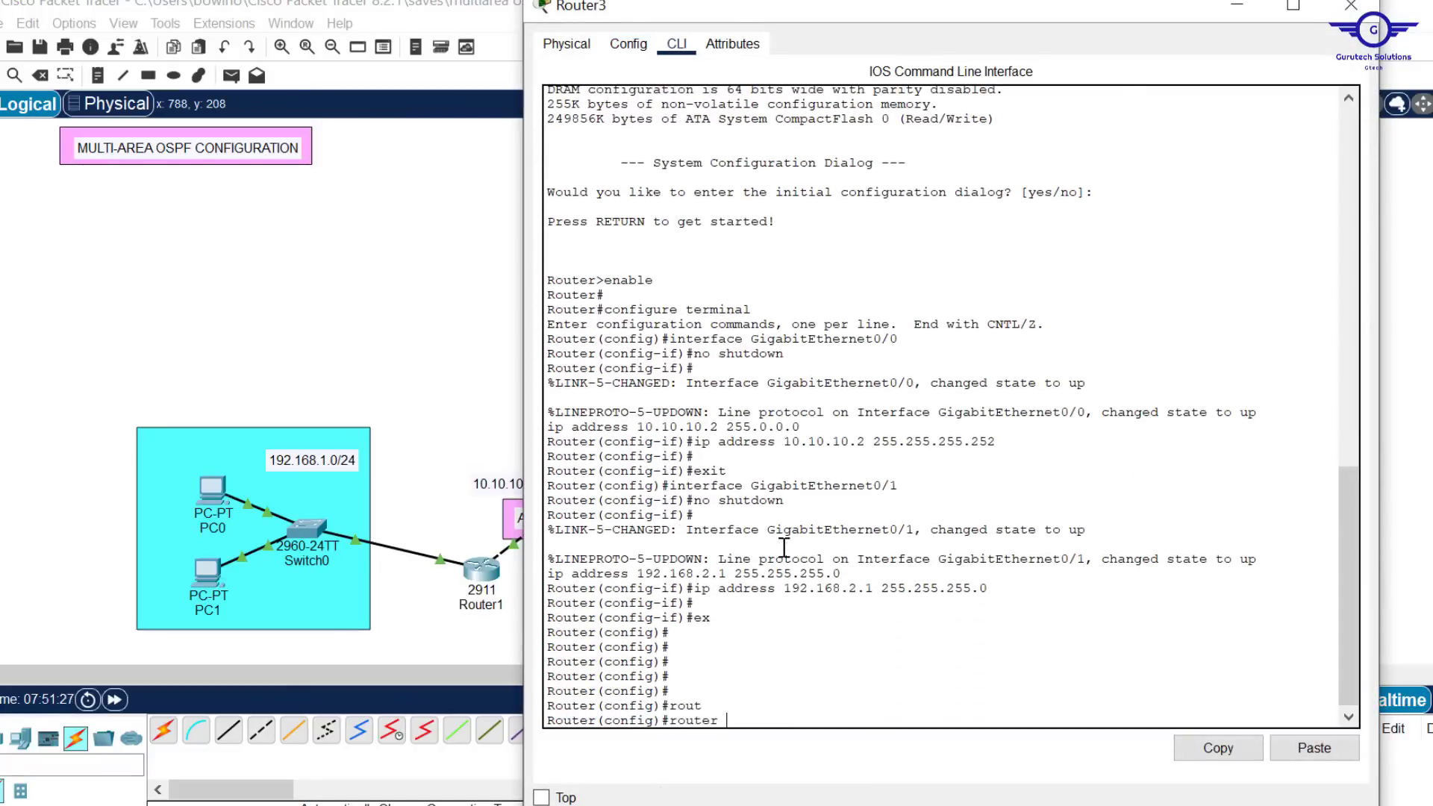
pyautogui.write('os')
pyautogui.press('Tab')
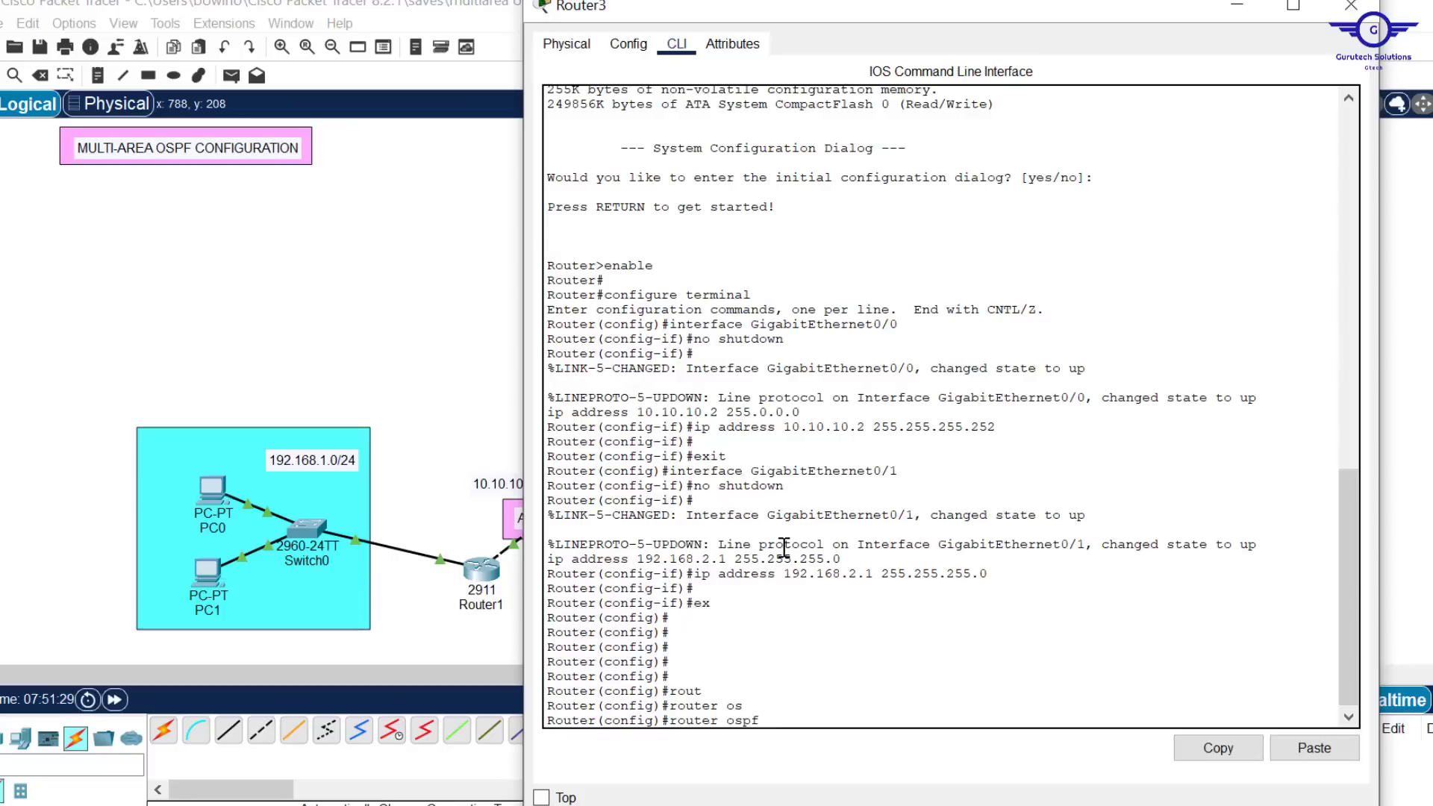
pyautogui.write('15')
pyautogui.press('Return')
# Set Router3's OSPF router ID to 3.3.3.3 with the router-id command.
pyautogui.write('router)#ro')
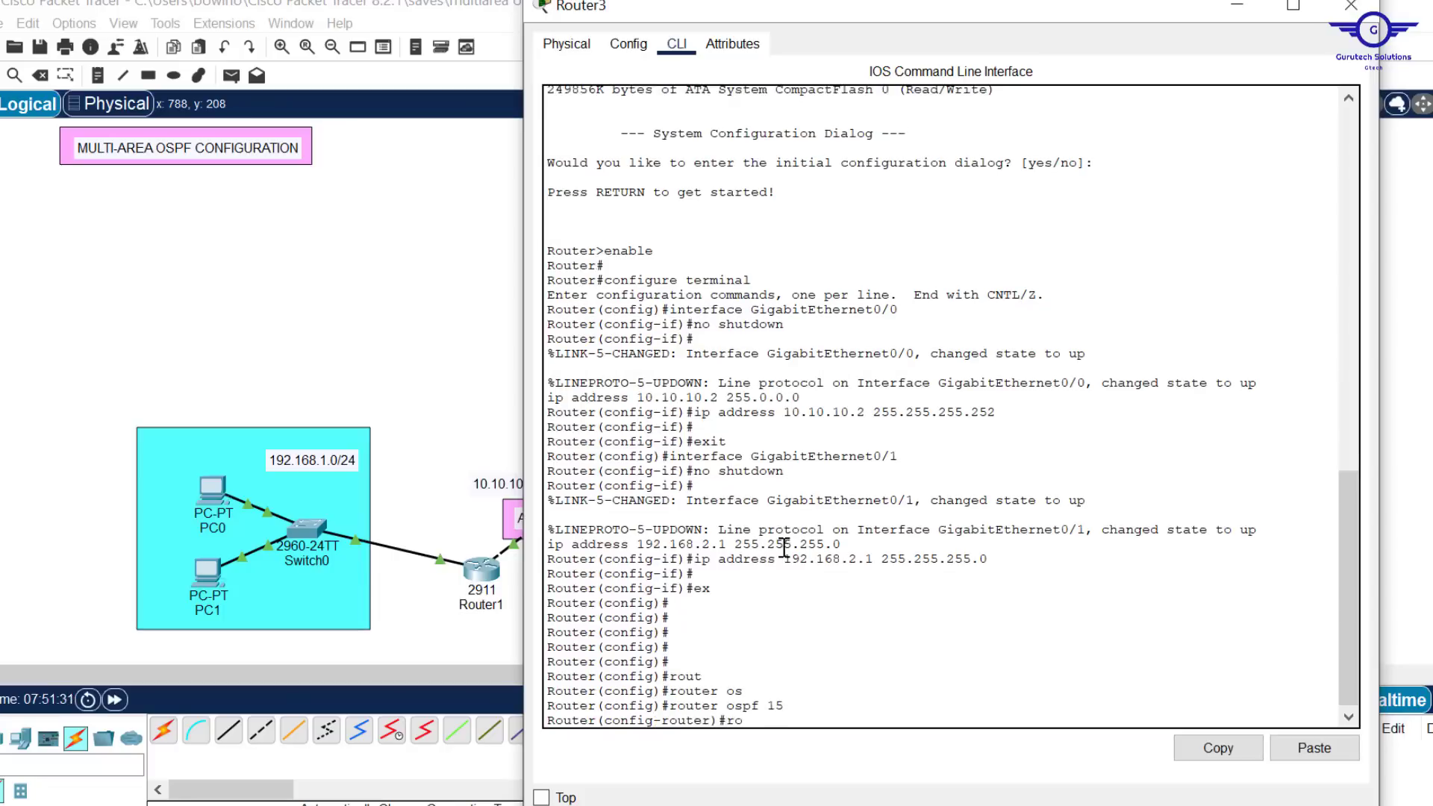
pyautogui.write('u')
pyautogui.press('Tab')
pyautogui.write('3.3')
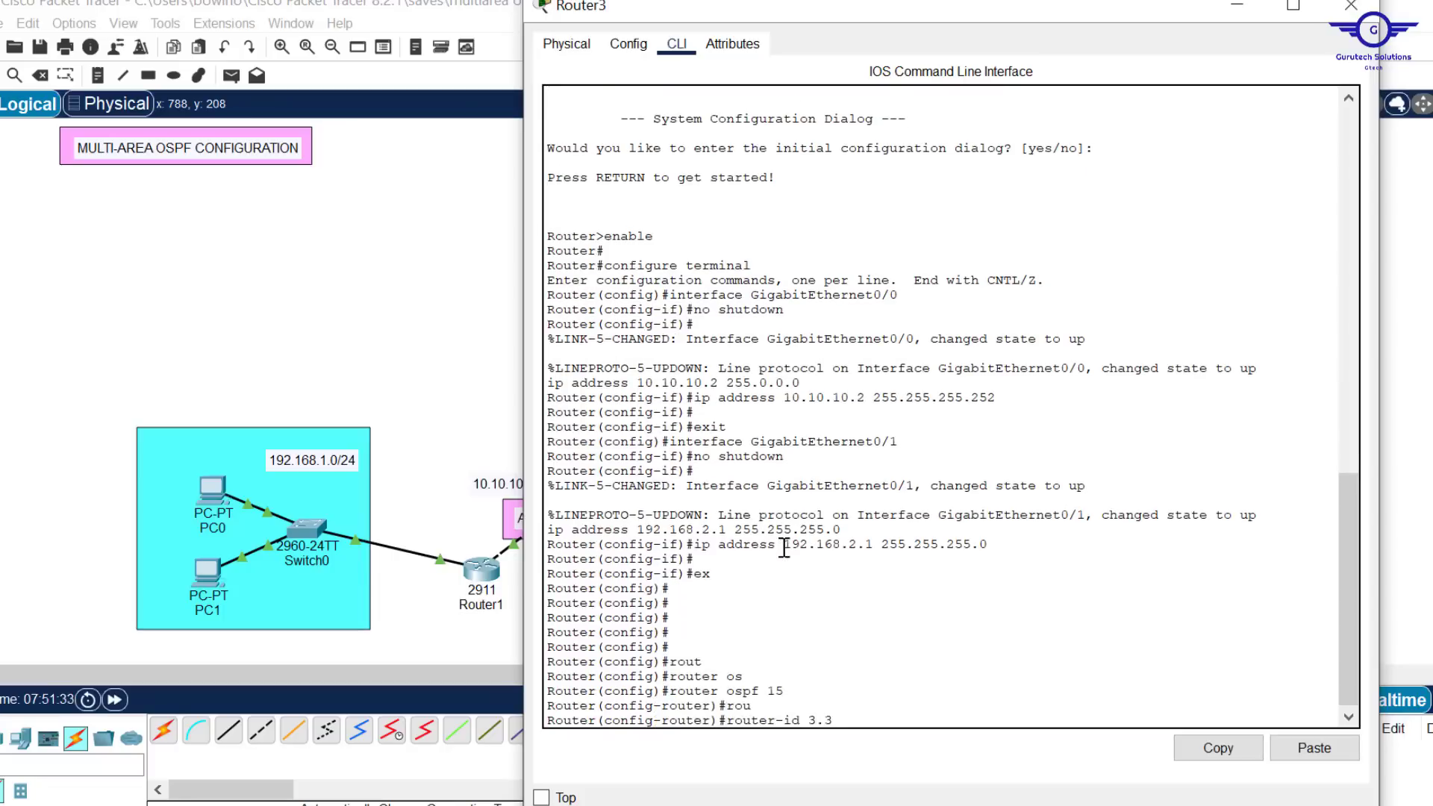
pyautogui.write('.3.3')
pyautogui.press('Return')
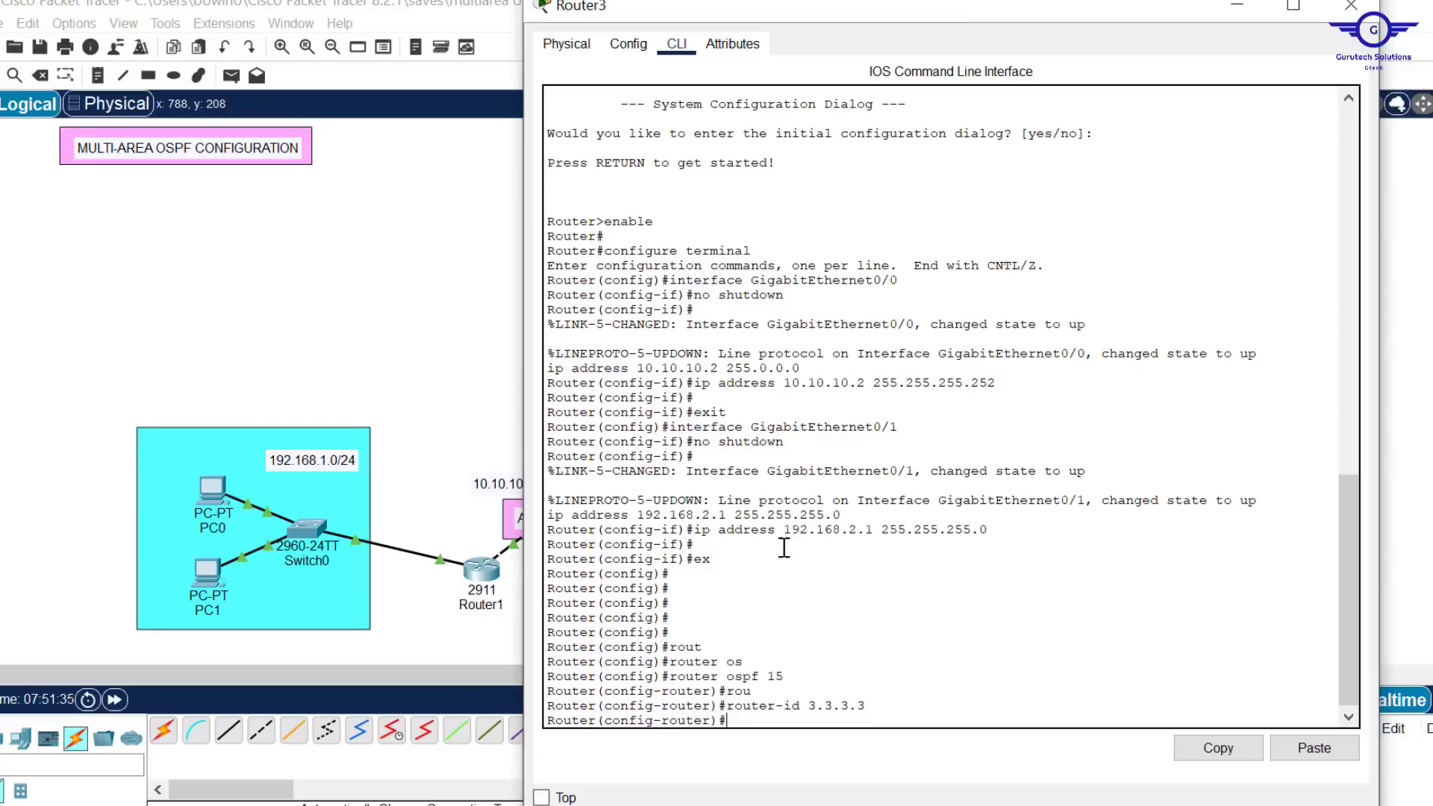
# Advertise Router3's LAN in OSPF area 2 with network 192.168.2.0 0.0.0.255 area 2.
pyautogui.press('Return')
pyautogui.write('net')
pyautogui.press('Tab')
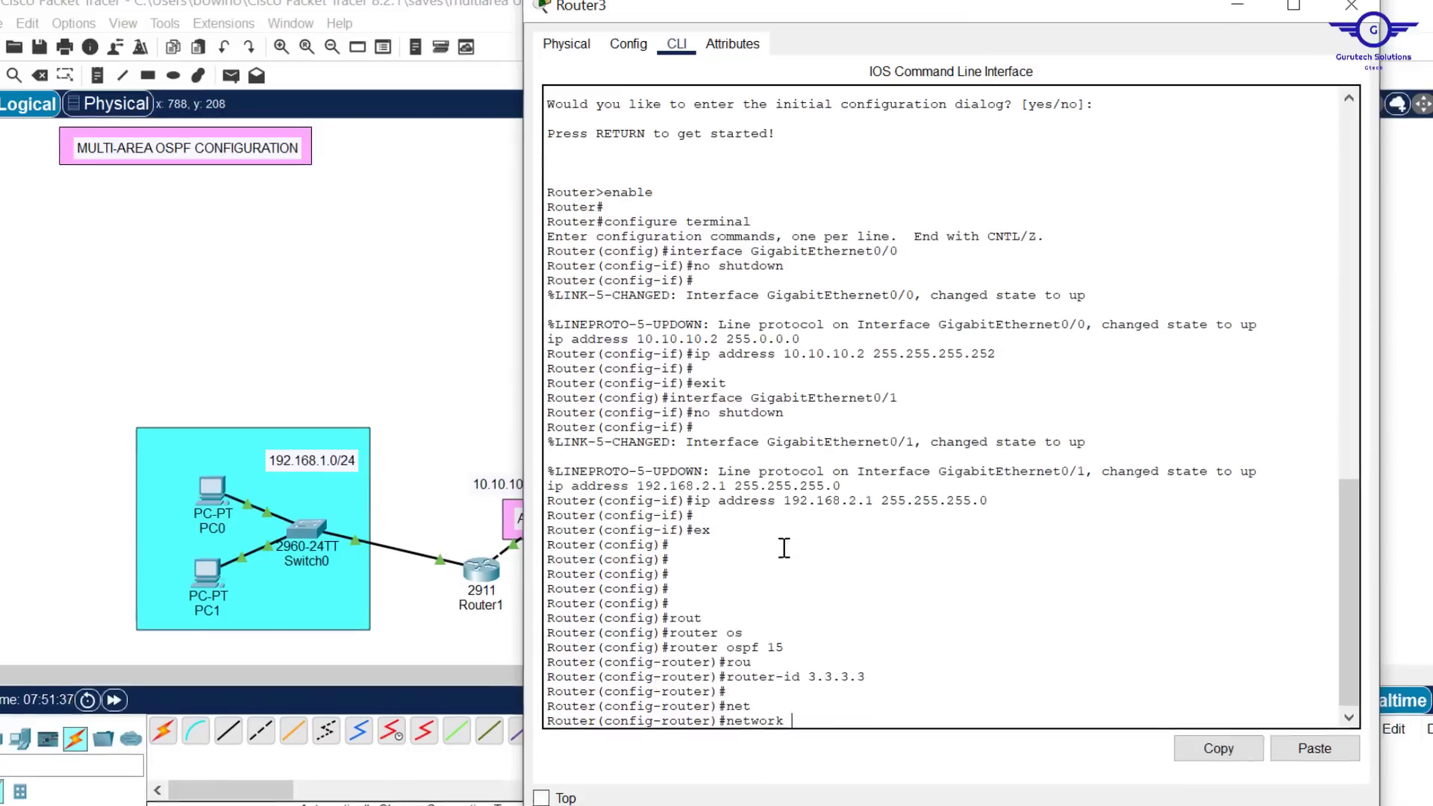
pyautogui.write('192.168')
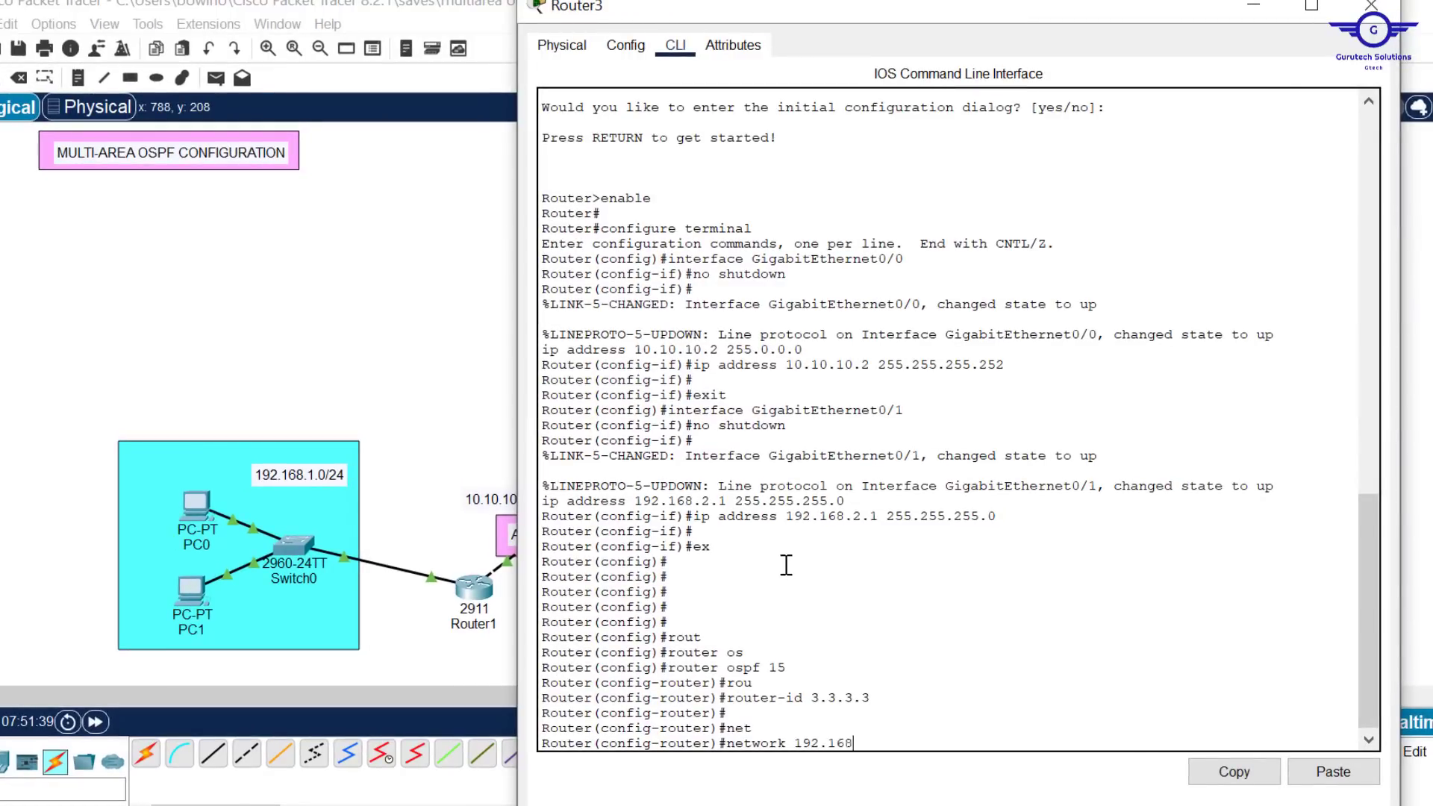
pyautogui.write('.')
pyautogui.write('2.0')
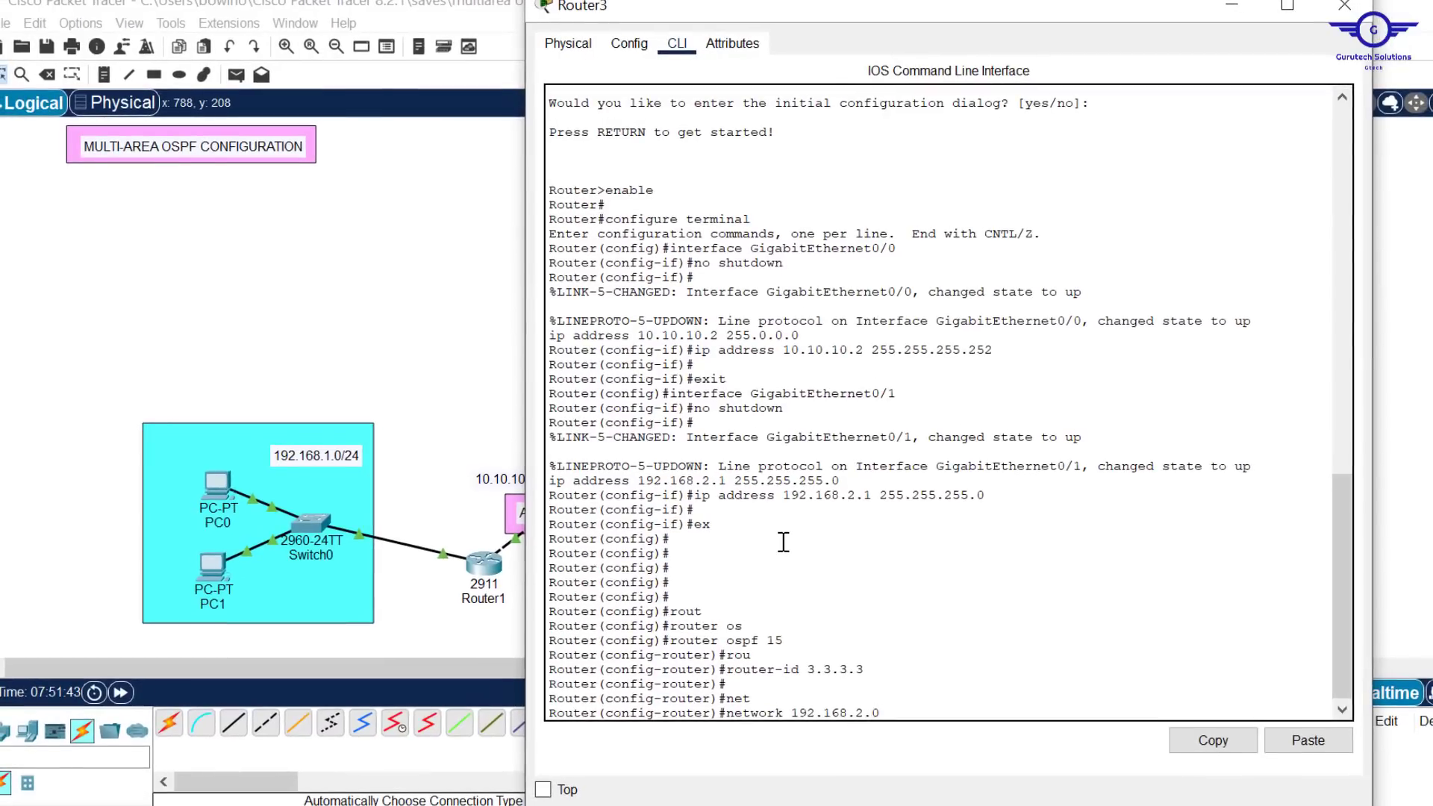
pyautogui.write(' 0.0.0.255 ar')
pyautogui.press('Tab')
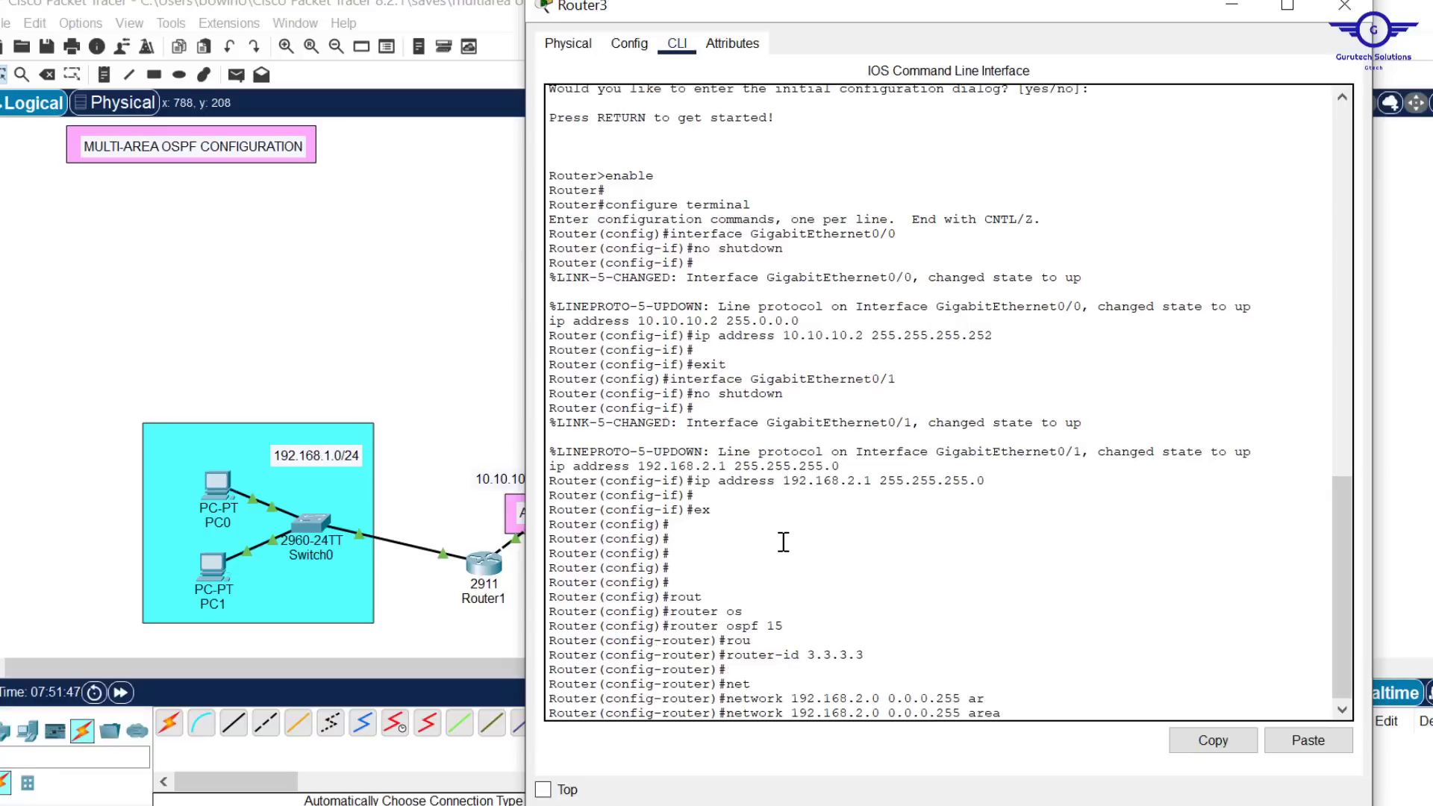
pyautogui.write('2')
pyautogui.press('Return')
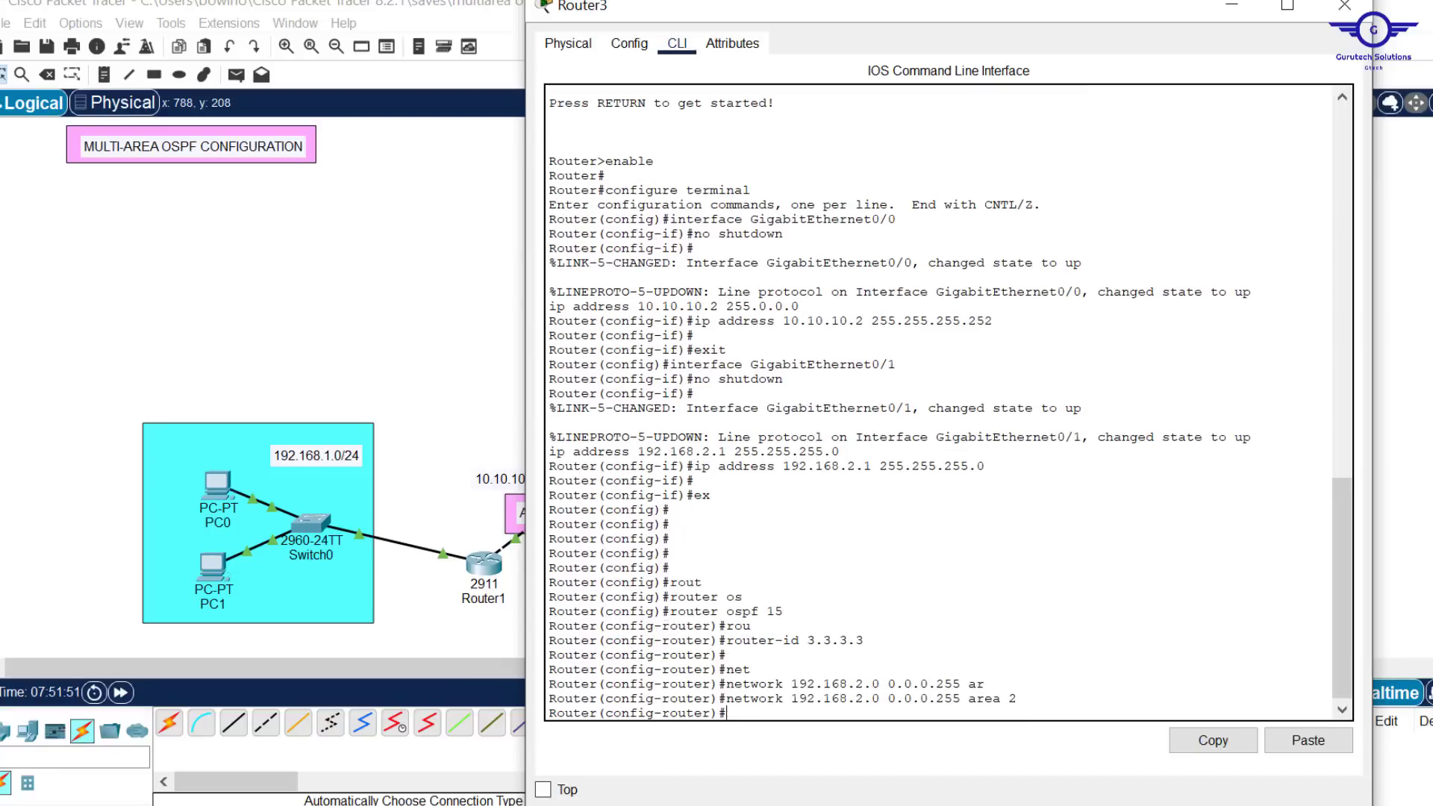
# Check the Area 2 link's address in the topology and advertise it on Router3 by editing the previous command to network 10.10.10.0 0.0.0.3 area 2.
pyautogui.moveTo(1004, 2); pyautogui.dragTo(1189, 47)
pyautogui.press('Up')
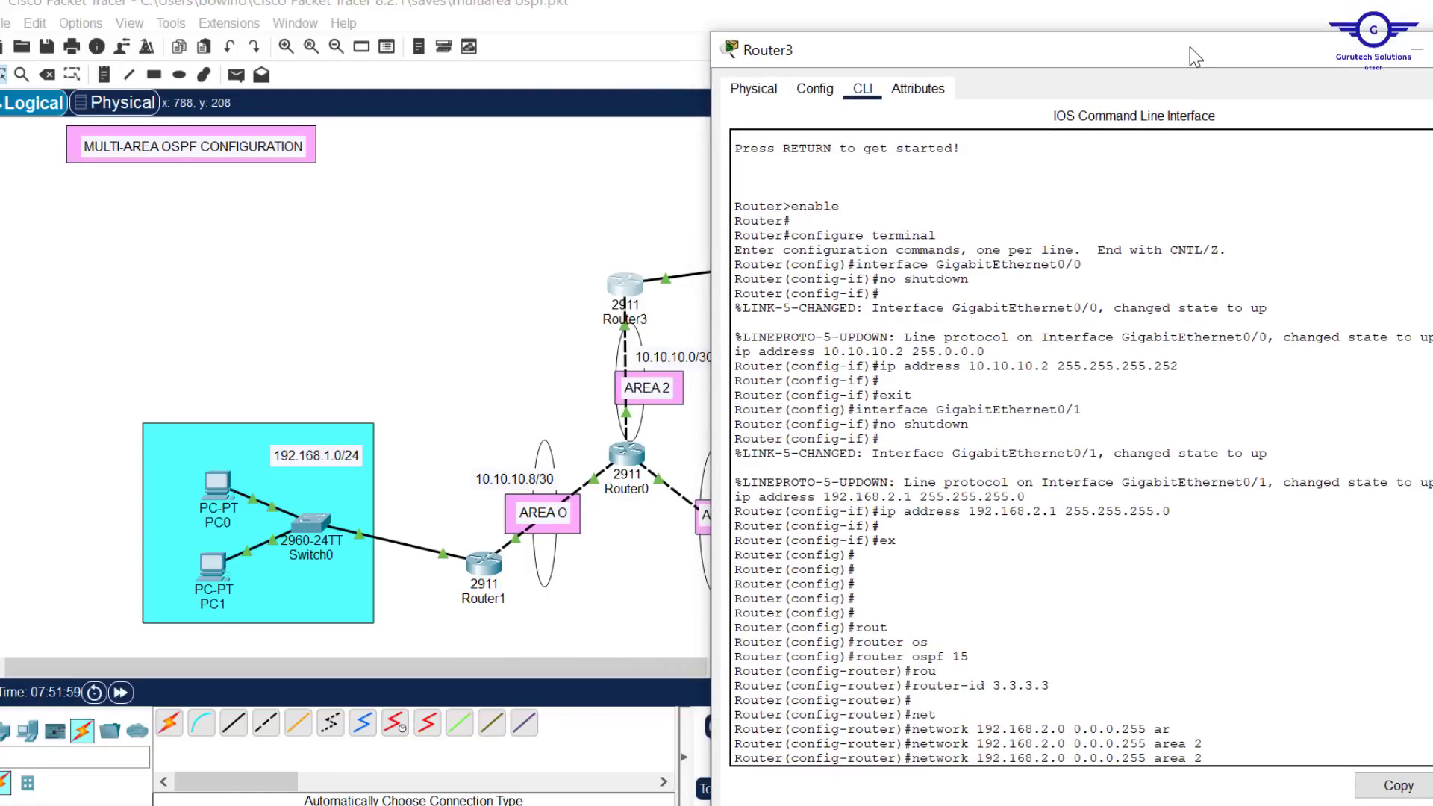
pyautogui.press('Left')
pyautogui.press('Left')
pyautogui.press('Left')
pyautogui.press('Left')
pyautogui.press('Left')
pyautogui.press('Left')
pyautogui.press('Left')
pyautogui.press('BackSpace')
pyautogui.press('BackSpace')
pyautogui.press('BackSpace')
pyautogui.write('3')
pyautogui.press('Left')
pyautogui.press('BackSpace')
pyautogui.press('BackSpace')
pyautogui.press('BackSpace')
pyautogui.press('BackSpace')
pyautogui.press('BackSpace')
pyautogui.press('BackSpace')
pyautogui.press('BackSpace')
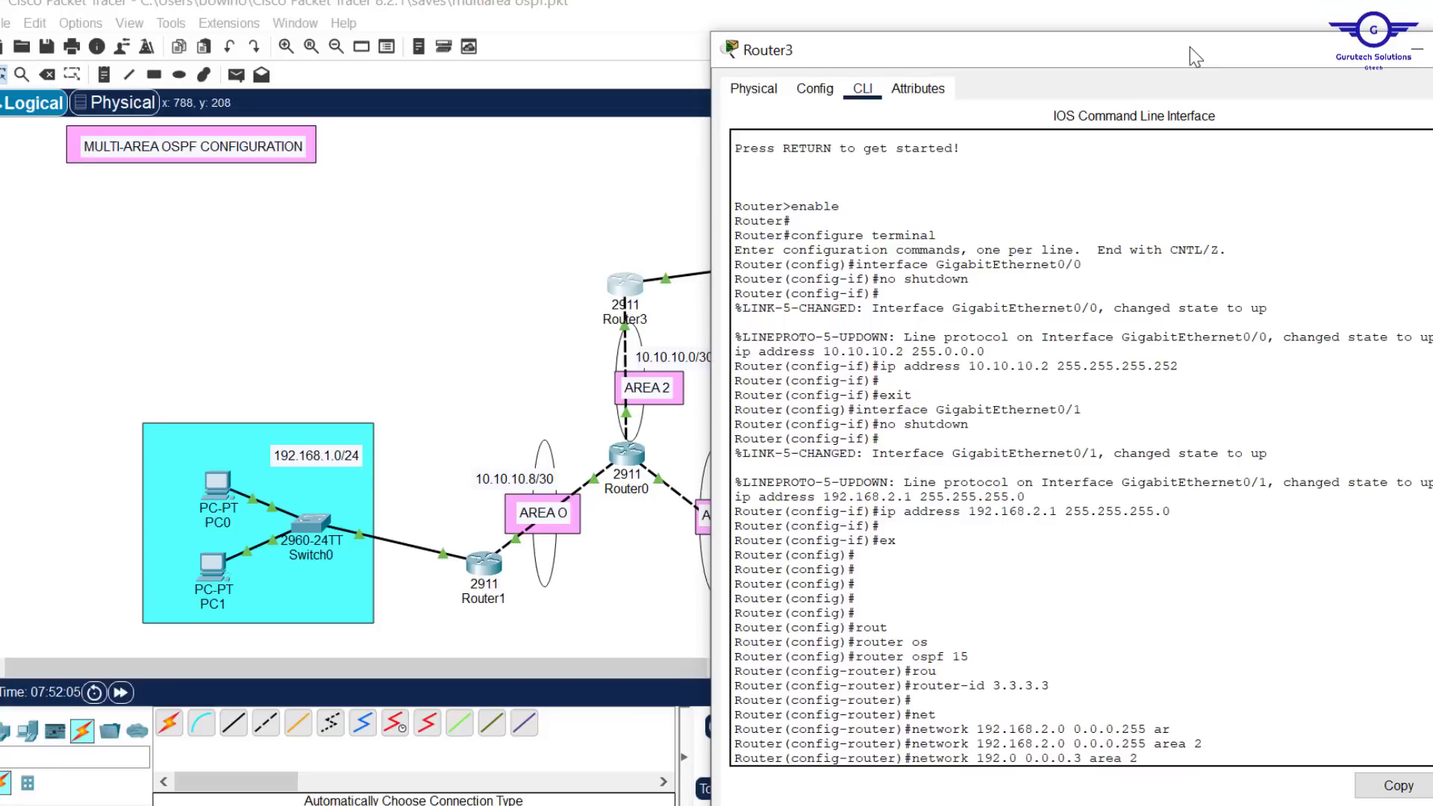
pyautogui.press('BackSpace')
pyautogui.write('0.10.10')
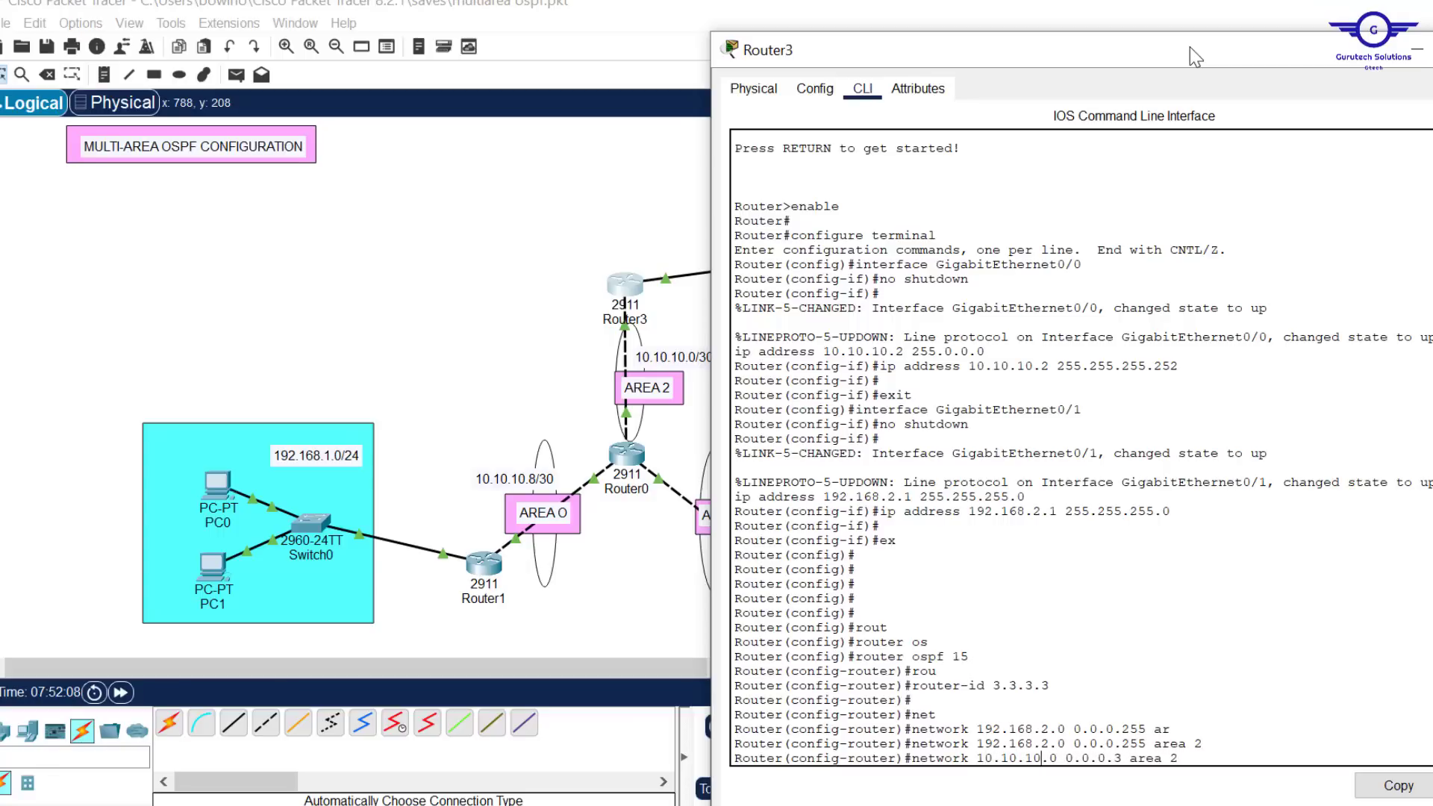
pyautogui.press('Return')
# Exit OSPF configuration mode on Router3, save its configuration with do wr, and minimize its window.
pyautogui.write('ex')
pyautogui.press('Return')
pyautogui.press('Return')
pyautogui.press('Return')
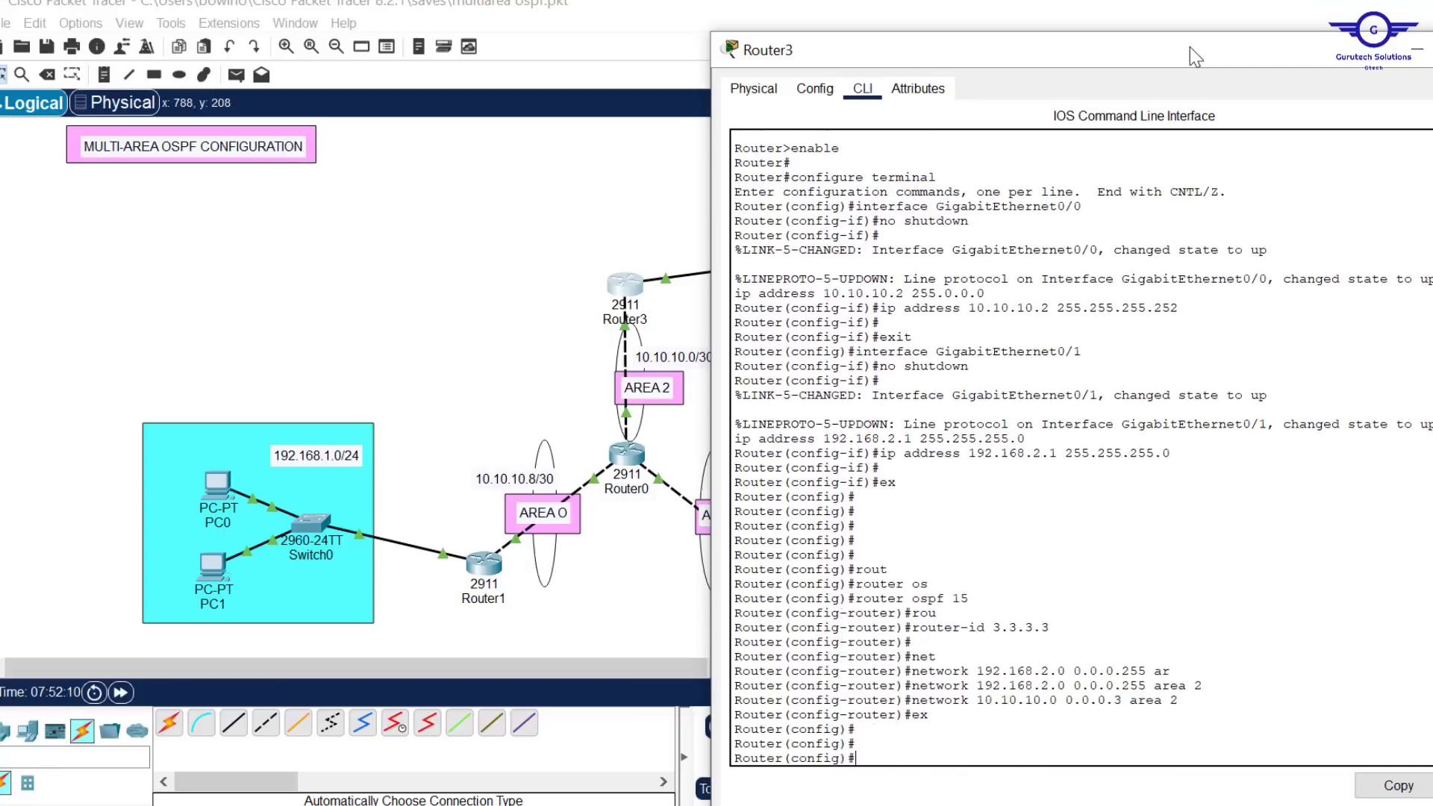
pyautogui.write('do wr')
pyautogui.press('Return')
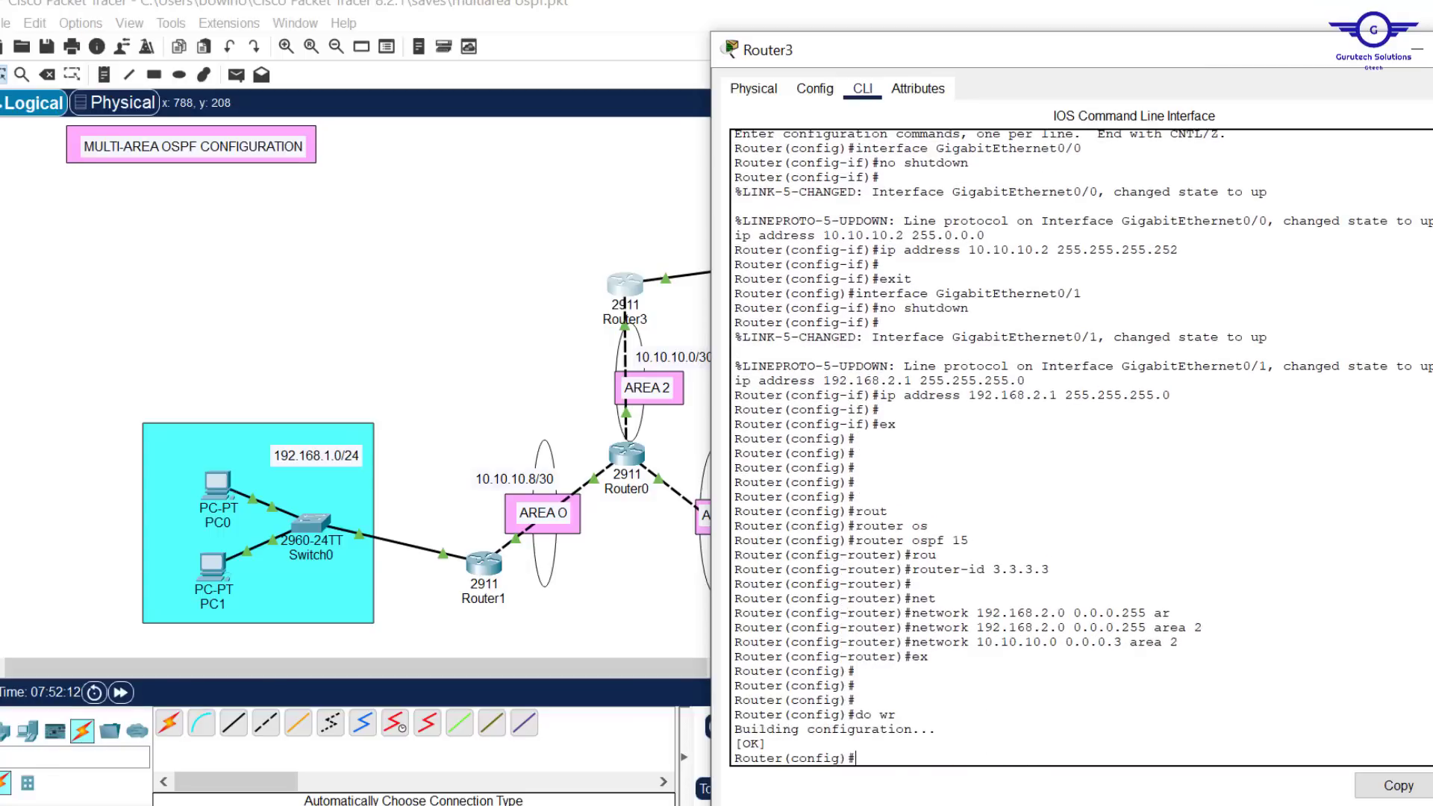
pyautogui.click(1417, 50)
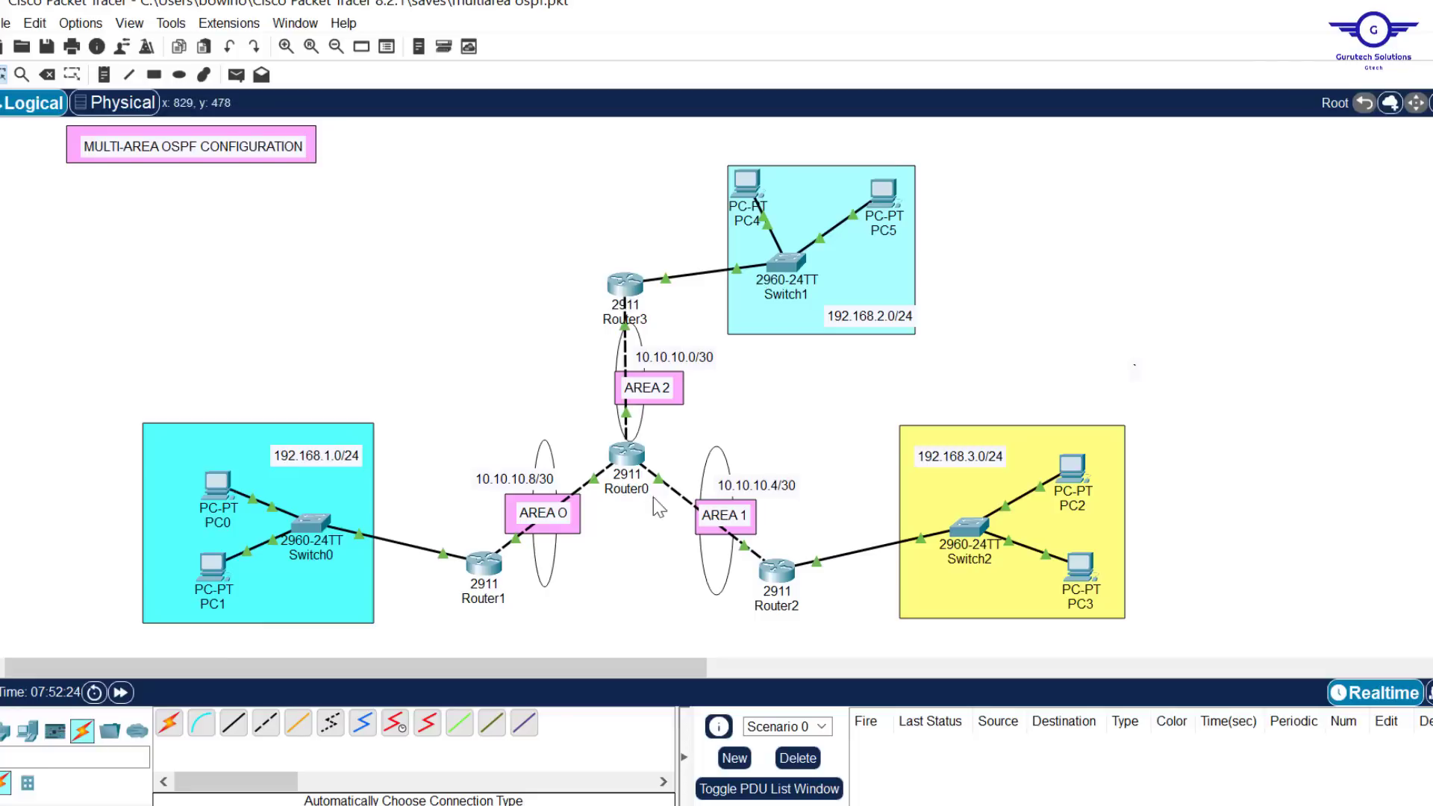
pyautogui.moveTo(587, 428); pyautogui.dragTo(666, 492)
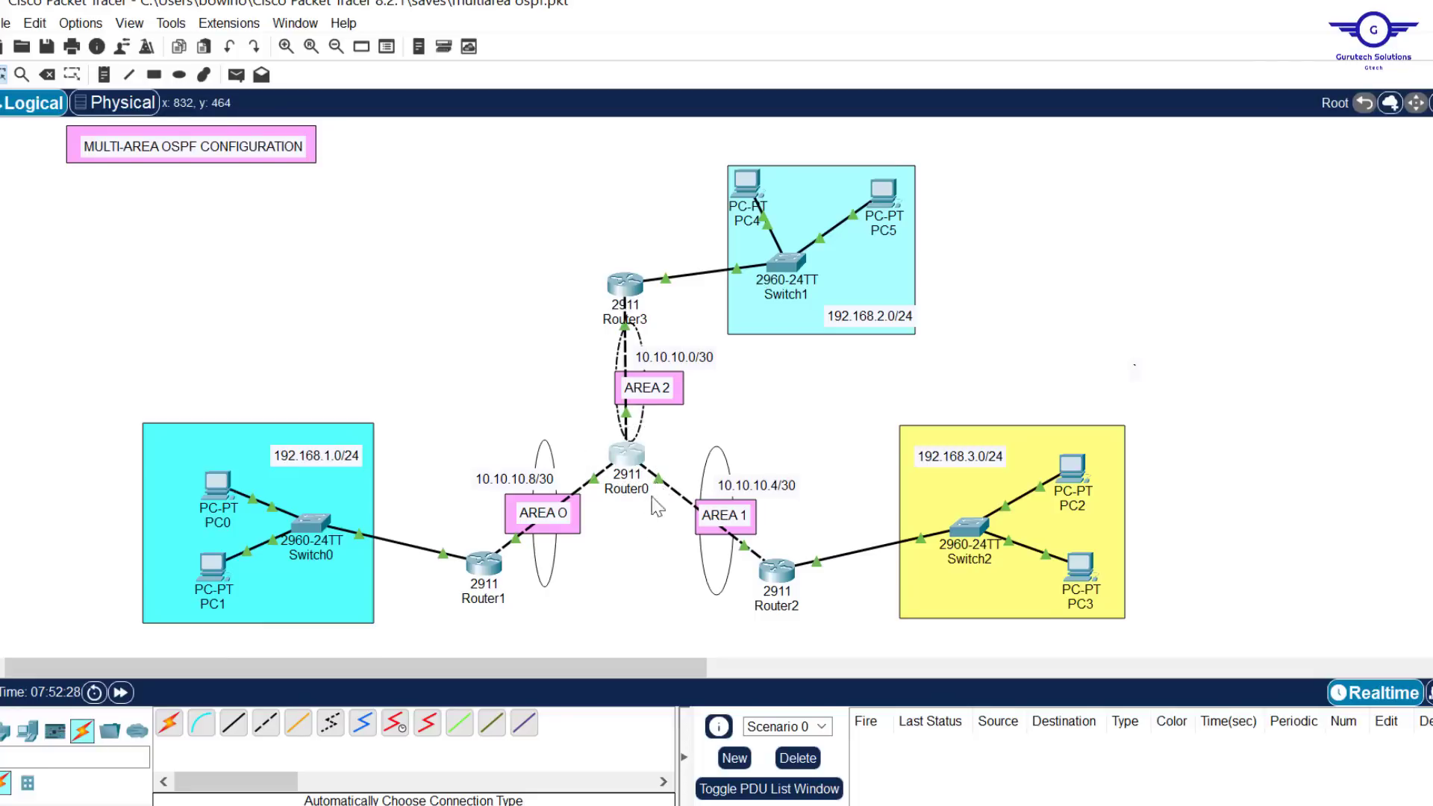
pyautogui.click(649, 528)
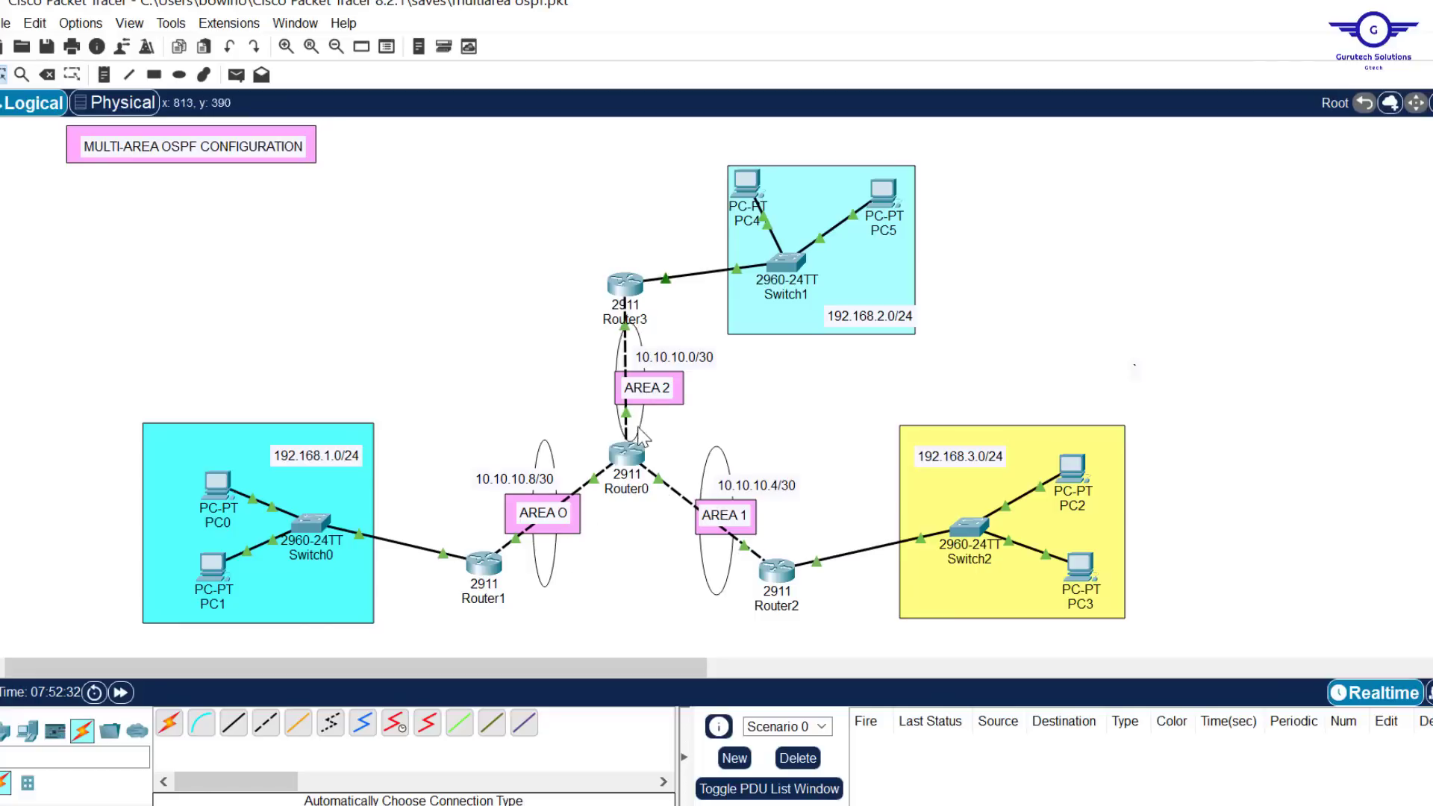
# Open Router0's command line and exit interface configuration mode back to global configuration.
pyautogui.click(635, 456)
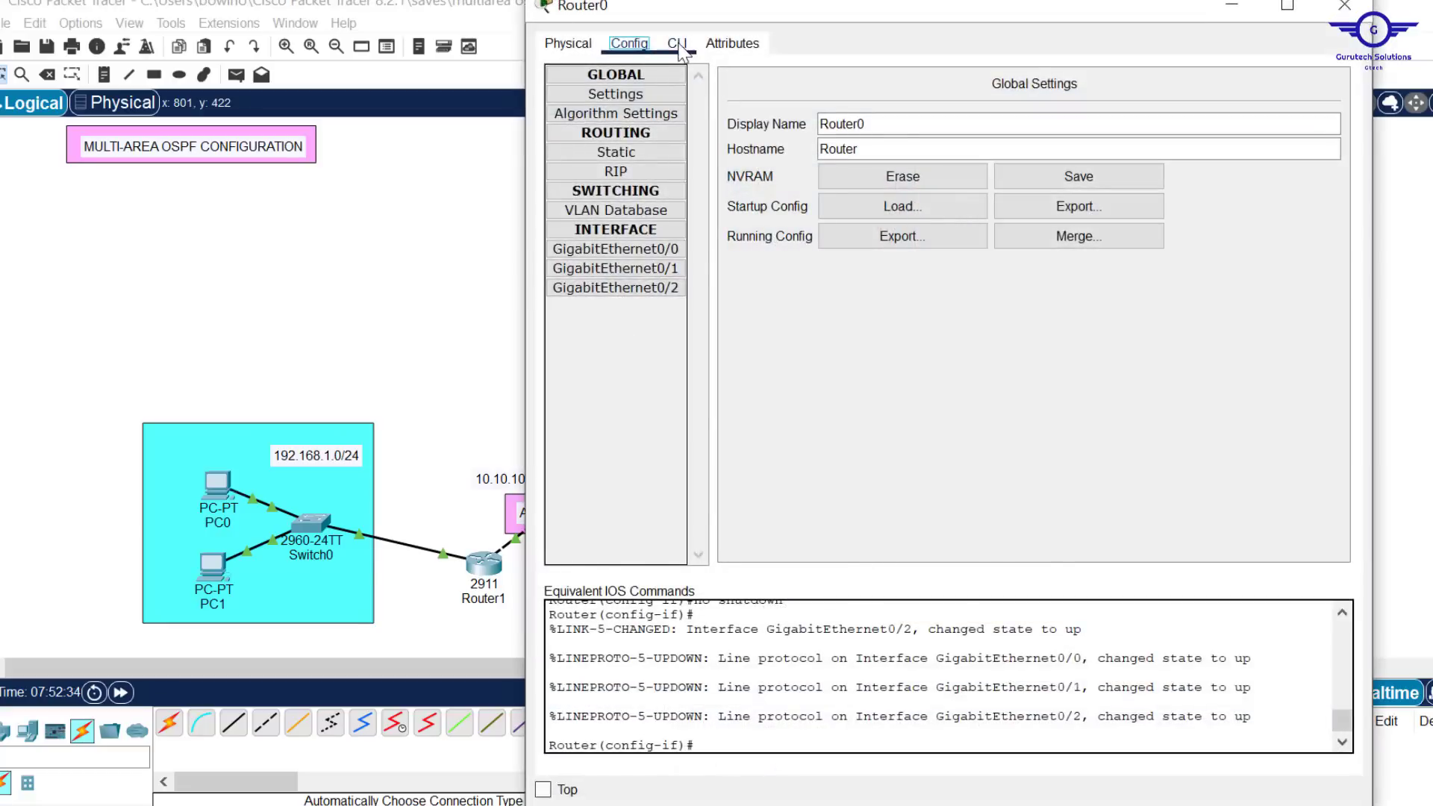
pyautogui.click(678, 46)
pyautogui.press('Return')
pyautogui.press('Return')
pyautogui.write('ex')
pyautogui.press('Return')
pyautogui.press('Return')
pyautogui.press('Return')
pyautogui.press('Return')
pyautogui.press('Return')
pyautogui.press('Return')
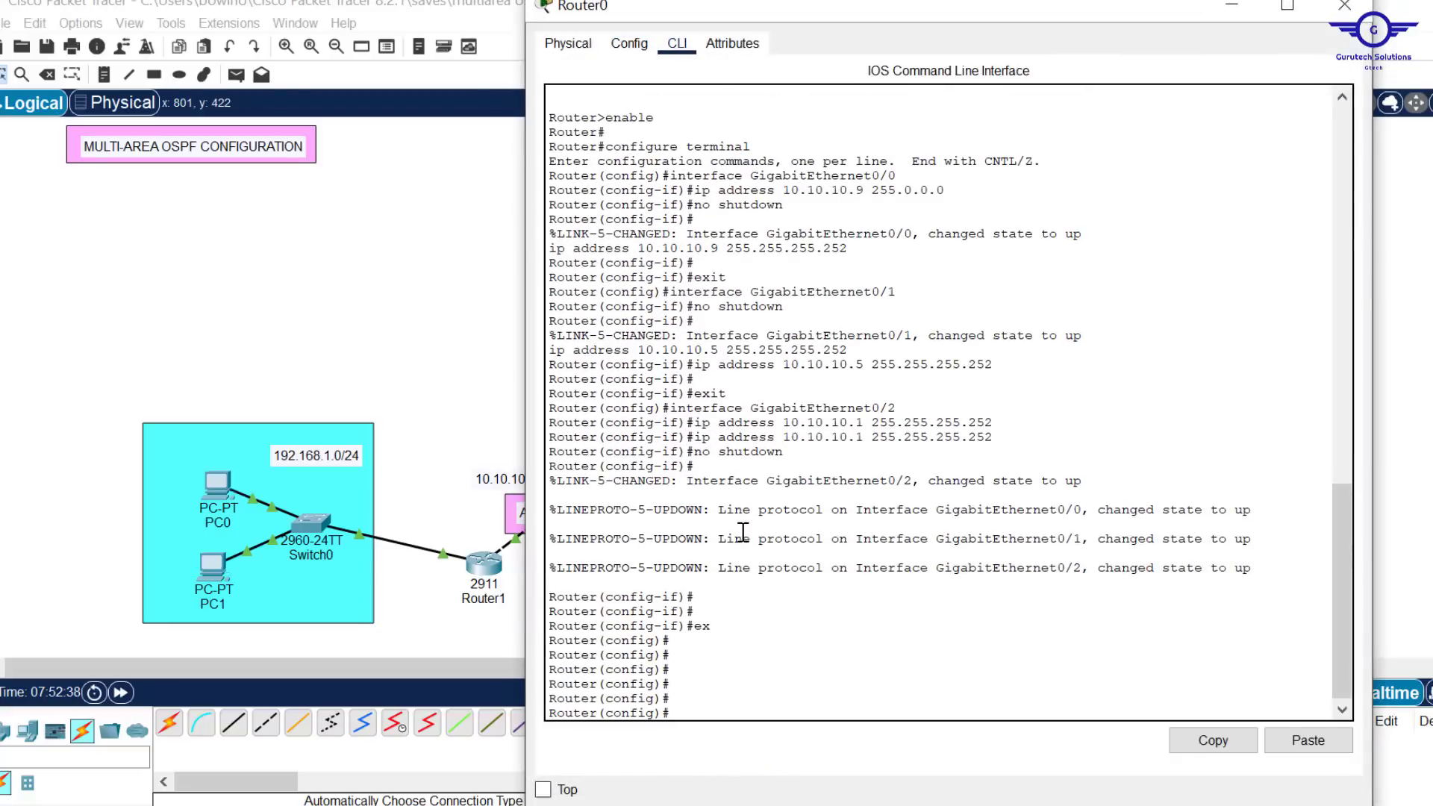
# Enable OSPF on Router0 with process ID 15 using router ospf 15.
pyautogui.write('rout')
pyautogui.press('Tab')
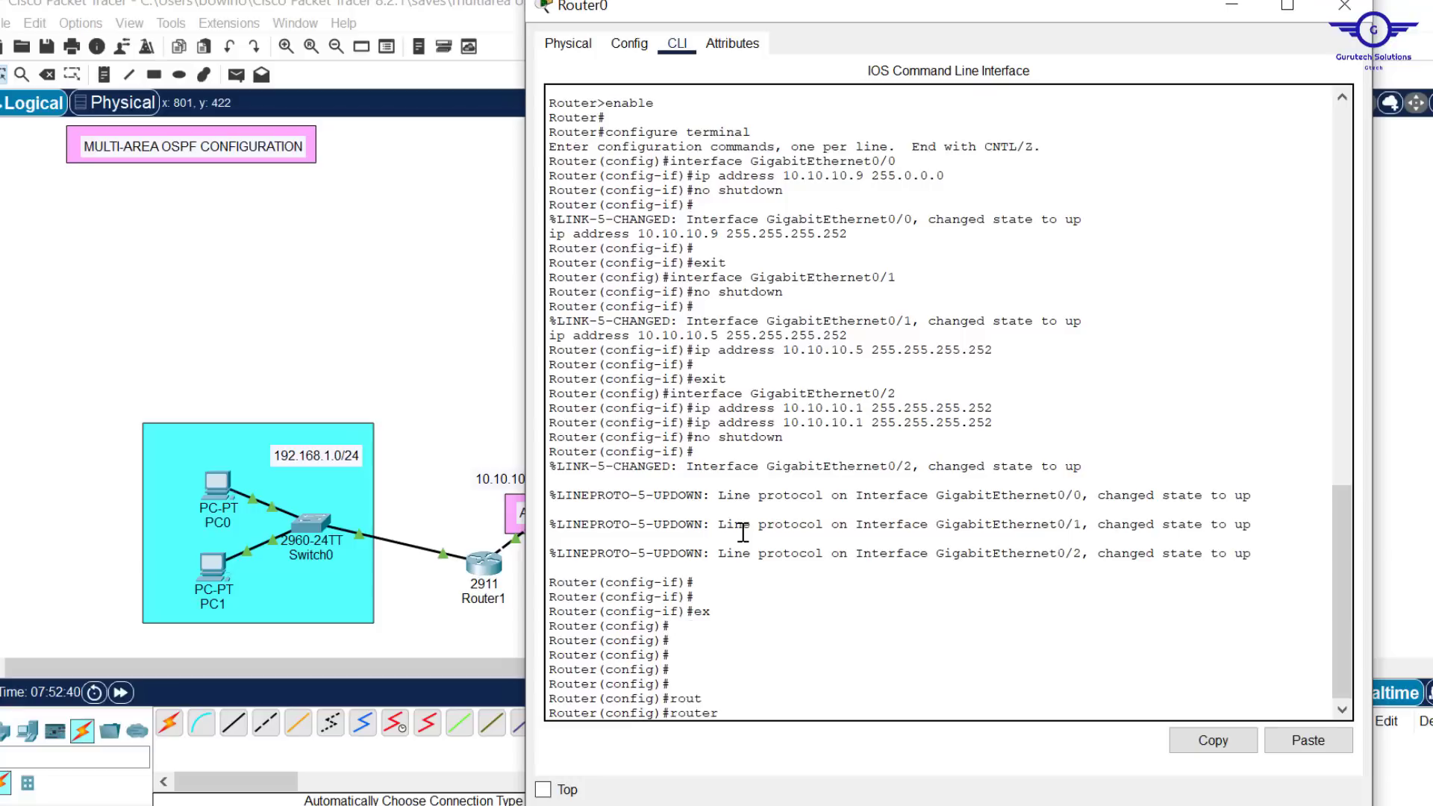
pyautogui.write('os')
pyautogui.press('Tab')
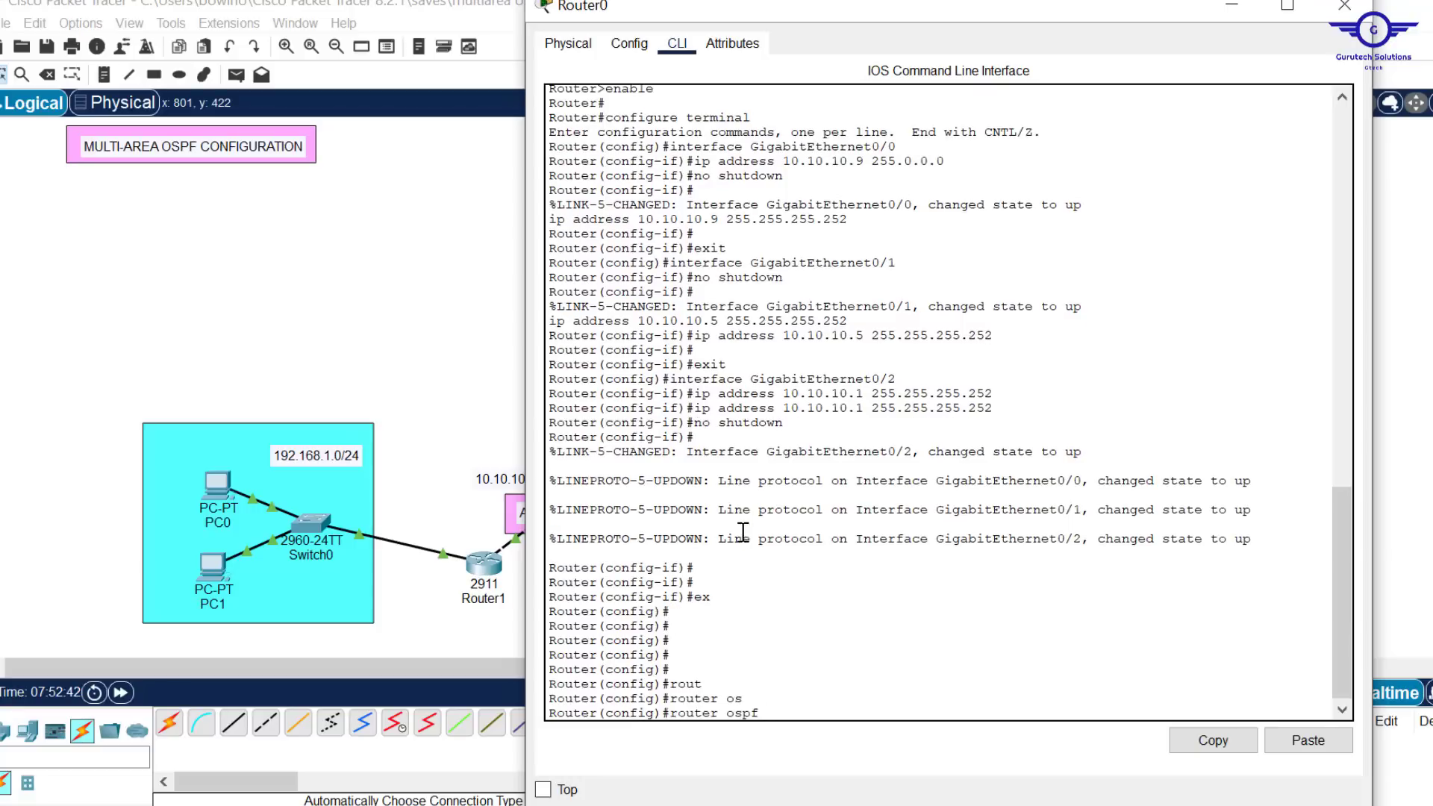
pyautogui.write('5')
pyautogui.press('Return')
pyautogui.press('Return')
pyautogui.press('Return')
# Set Router0's OSPF router ID to 4.4.4.4 with the router-id command.
pyautogui.write('r(config-router)#r')
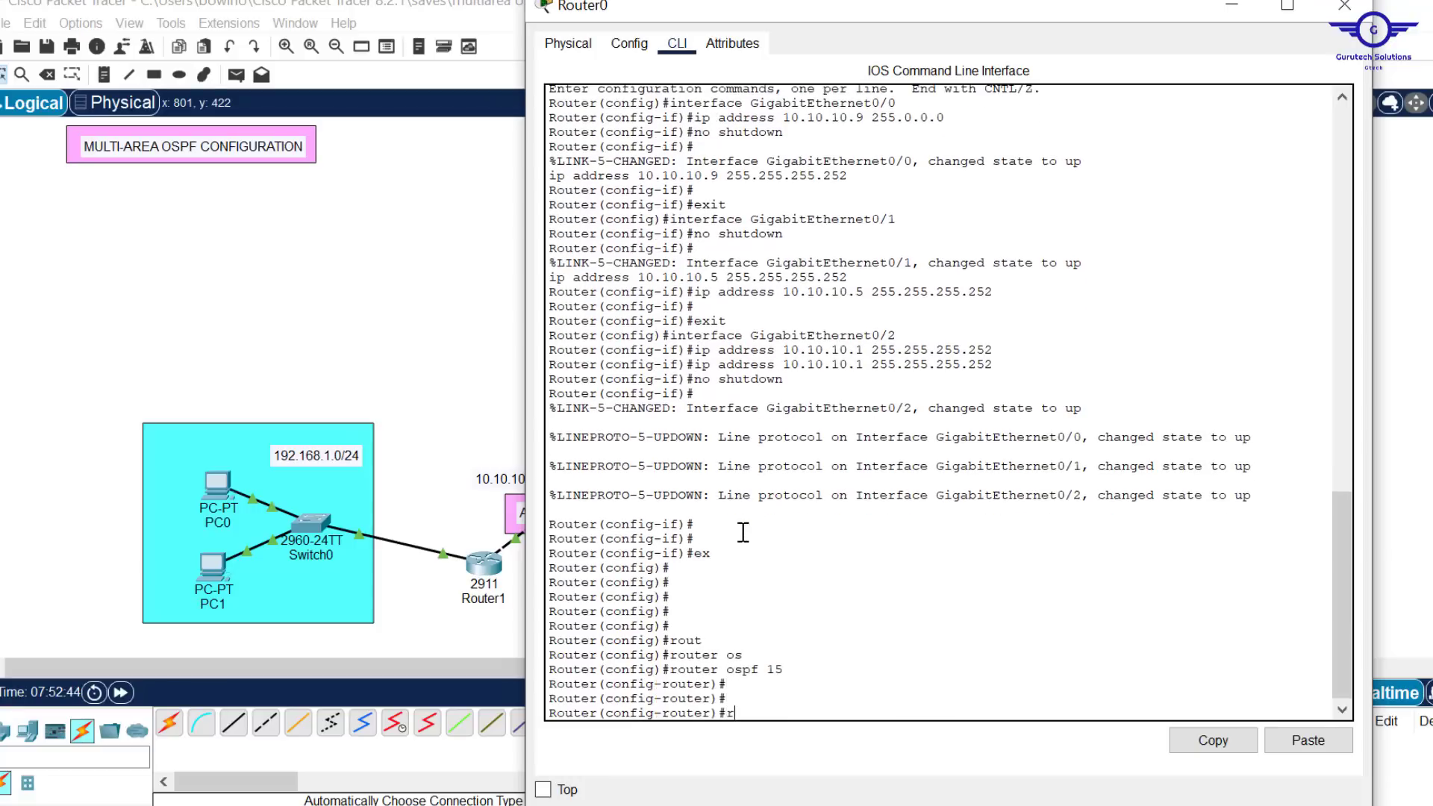
pyautogui.press('Tab')
pyautogui.write('ou')
pyautogui.press('Tab')
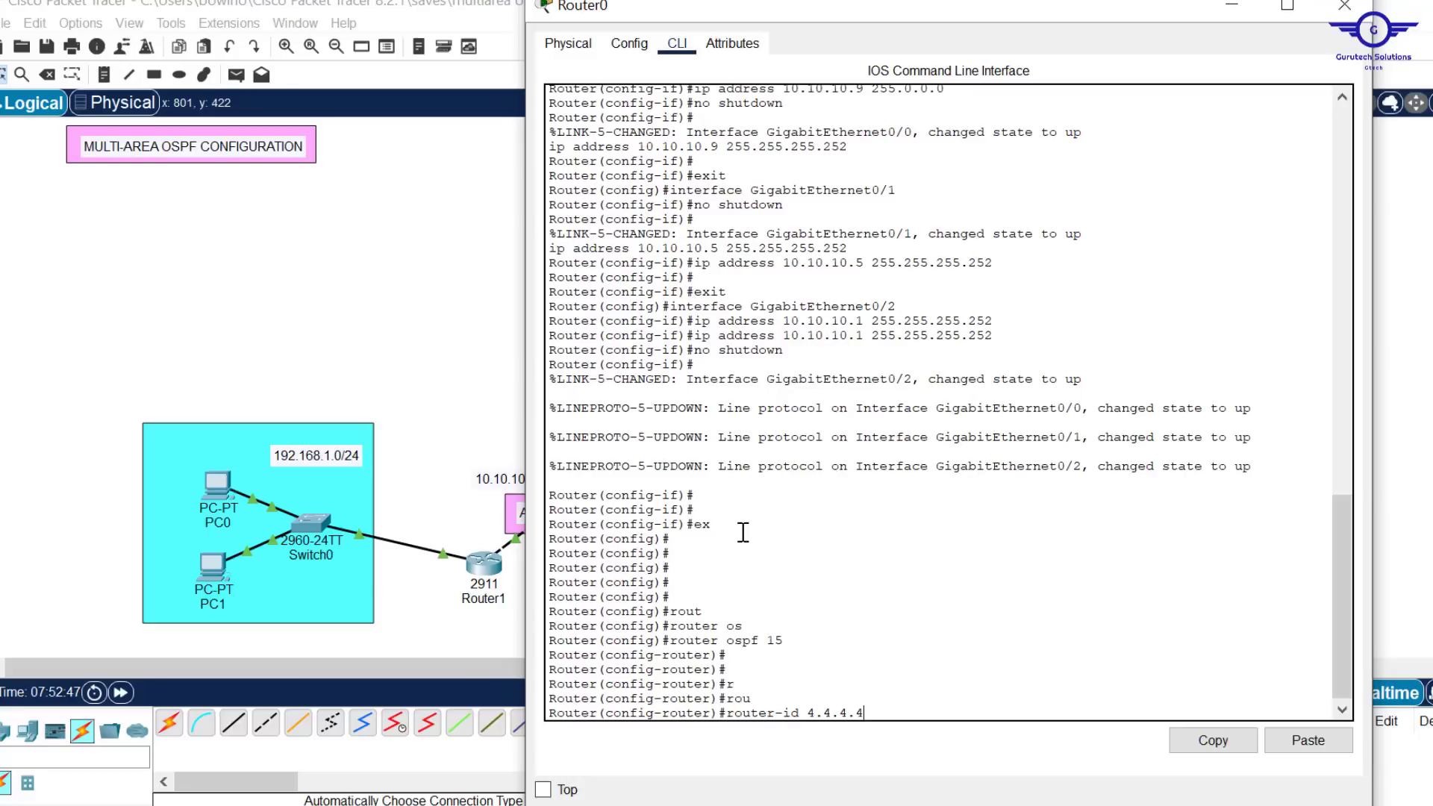
pyautogui.press('Return')
pyautogui.press('Return')
pyautogui.press('Return')
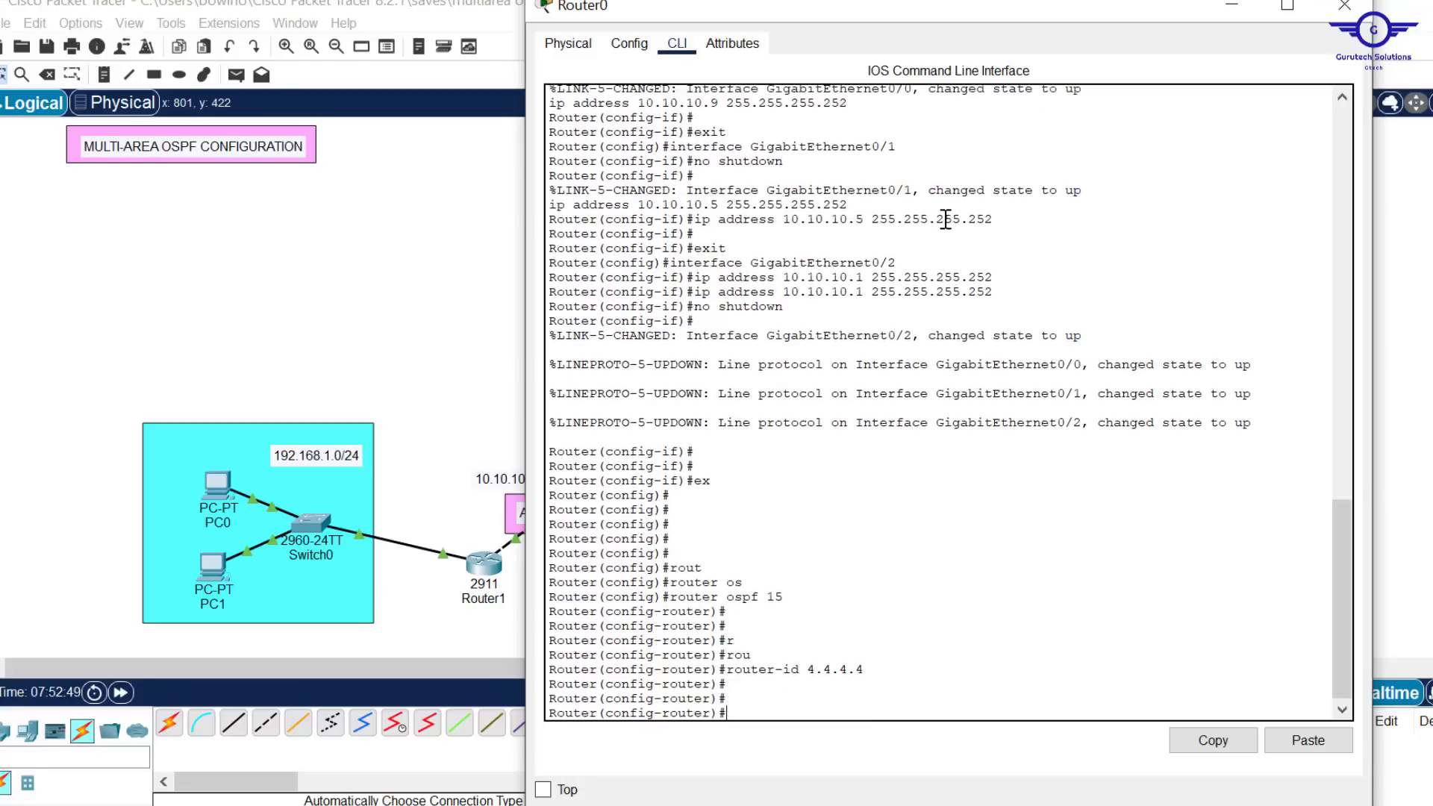
# Check the Area 0 link's address in the topology and advertise it on Router0 with network 10.10.10.8 0.0.0.3 area 0.
pyautogui.moveTo(940, 12); pyautogui.dragTo(1111, 21)
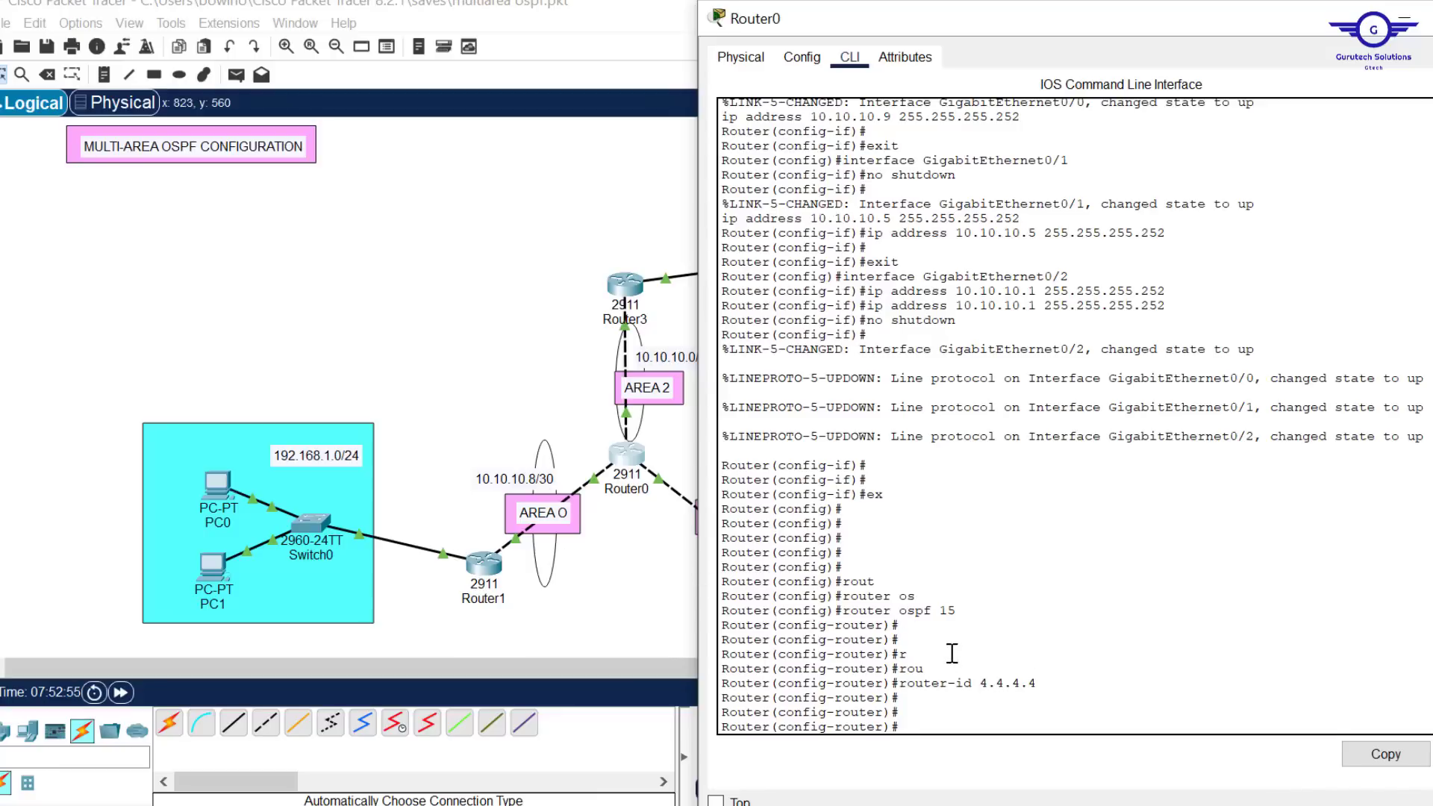
pyautogui.write('10')
pyautogui.press('BackSpace')
pyautogui.press('BackSpace')
pyautogui.write('ne')
pyautogui.press('Tab')
pyautogui.write('t')
pyautogui.press('Tab')
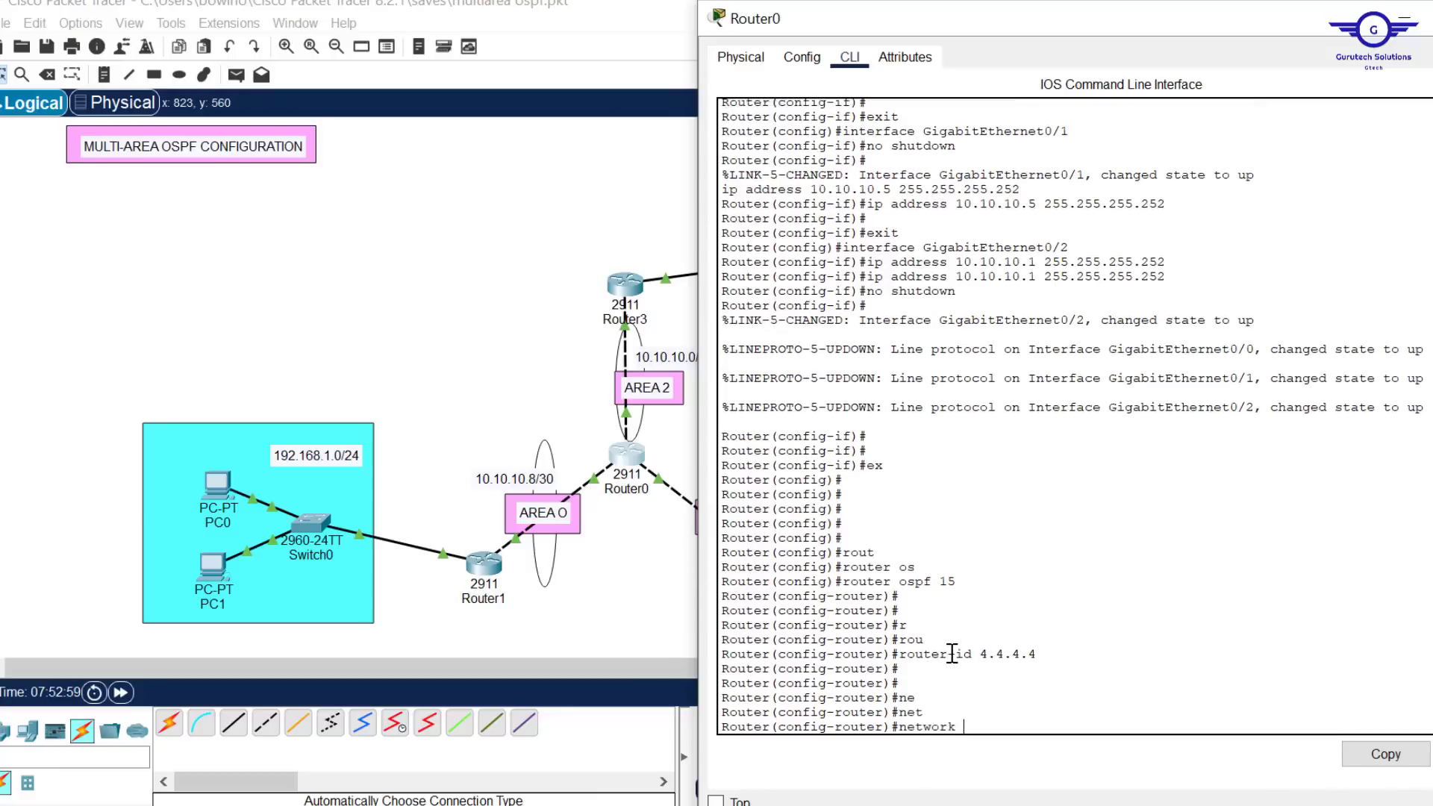
pyautogui.write('10.10.10.8 0.0.0.3')
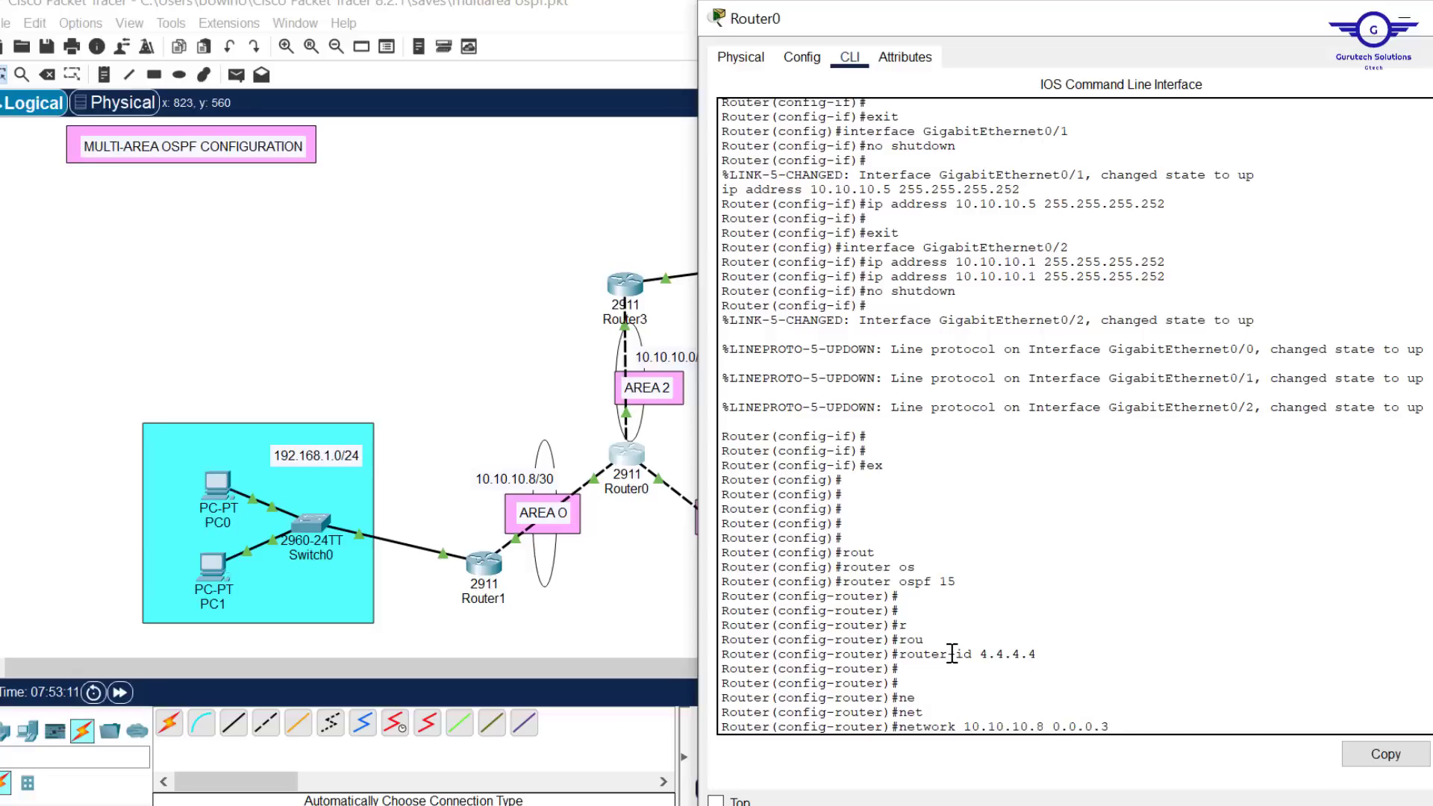
pyautogui.write(' are')
pyautogui.press('Tab')
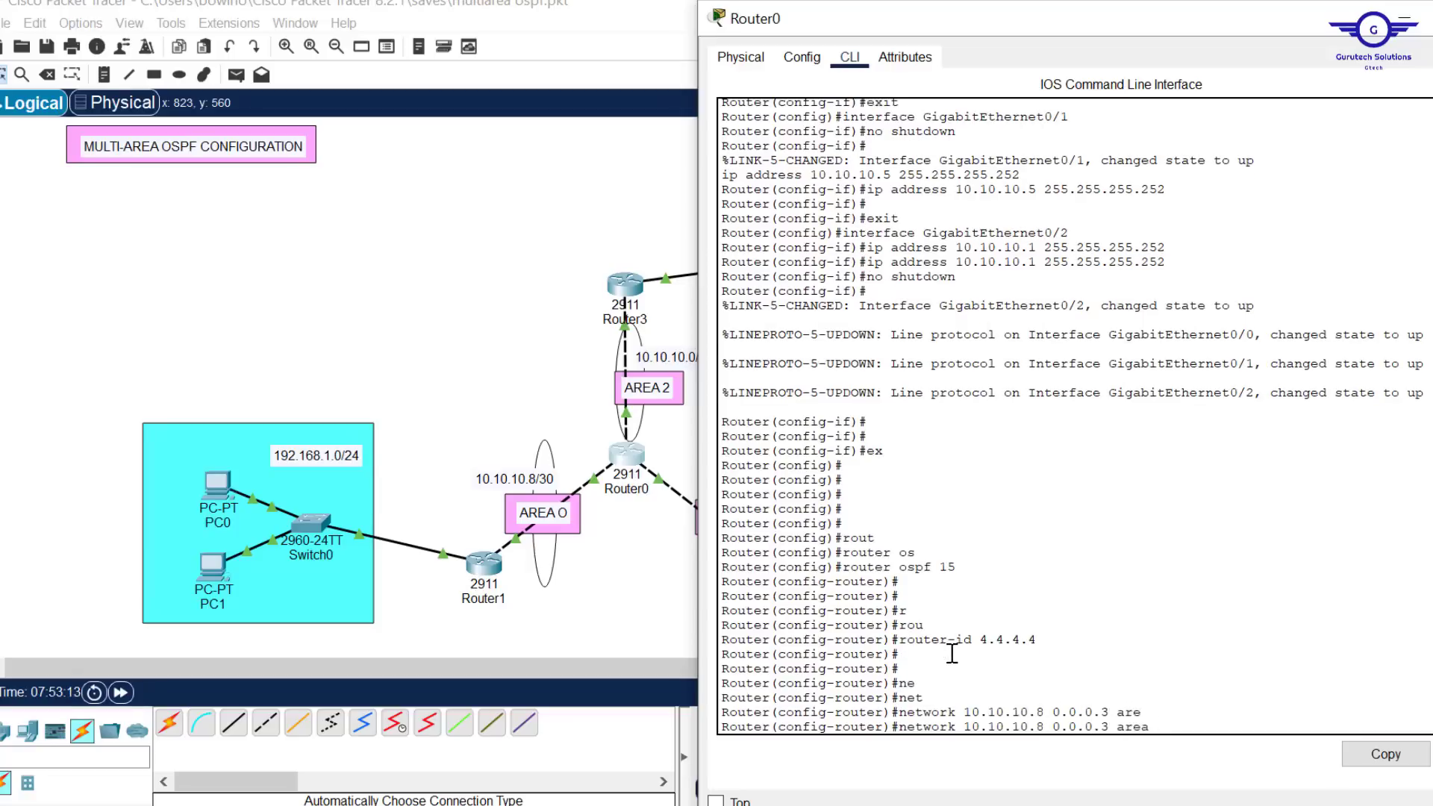
pyautogui.write('0')
pyautogui.press('Return')
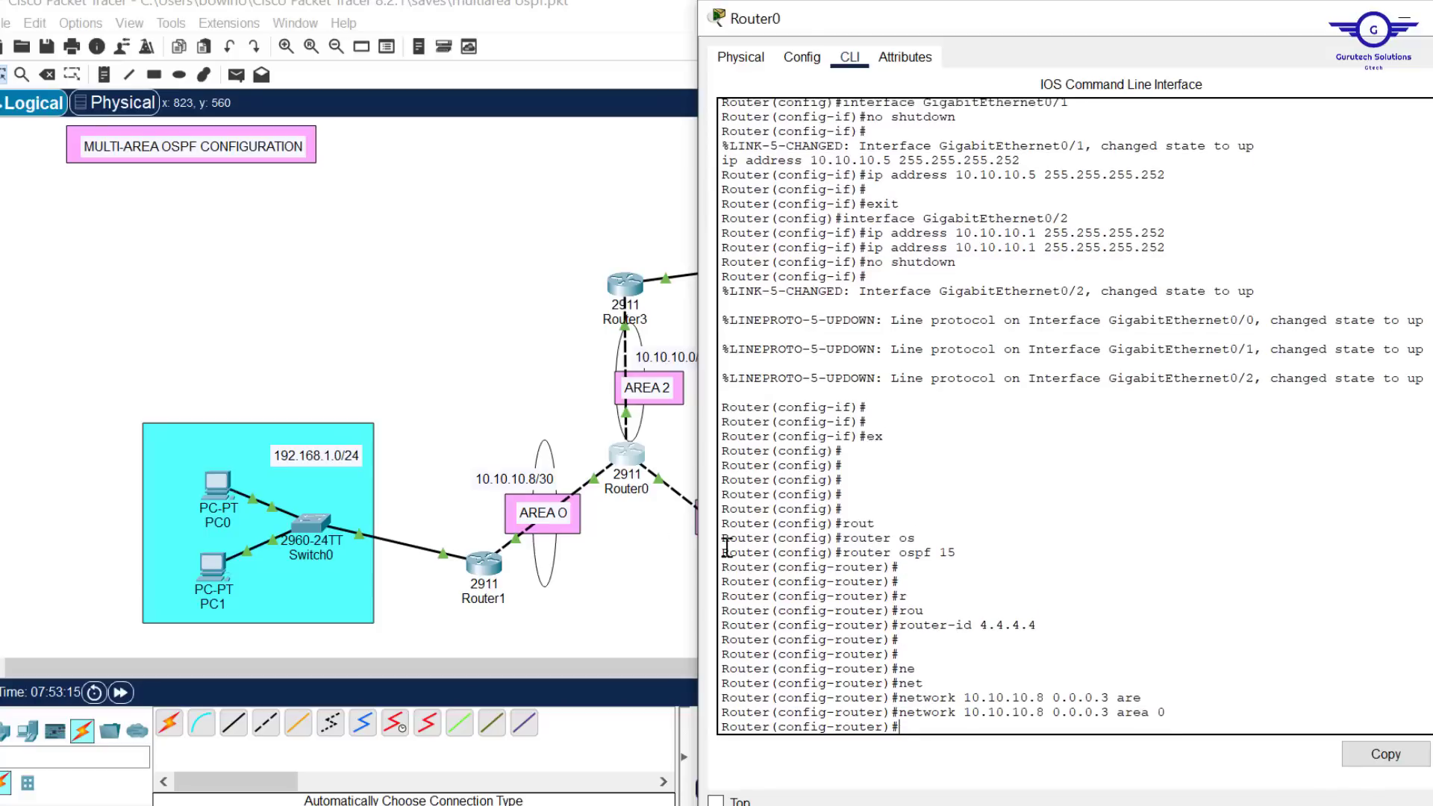
# Review the topology behind Router0's window and examine the neighbor ID in the OSPF adjacency message on its console.
pyautogui.moveTo(1061, 21); pyautogui.dragTo(755, 601)
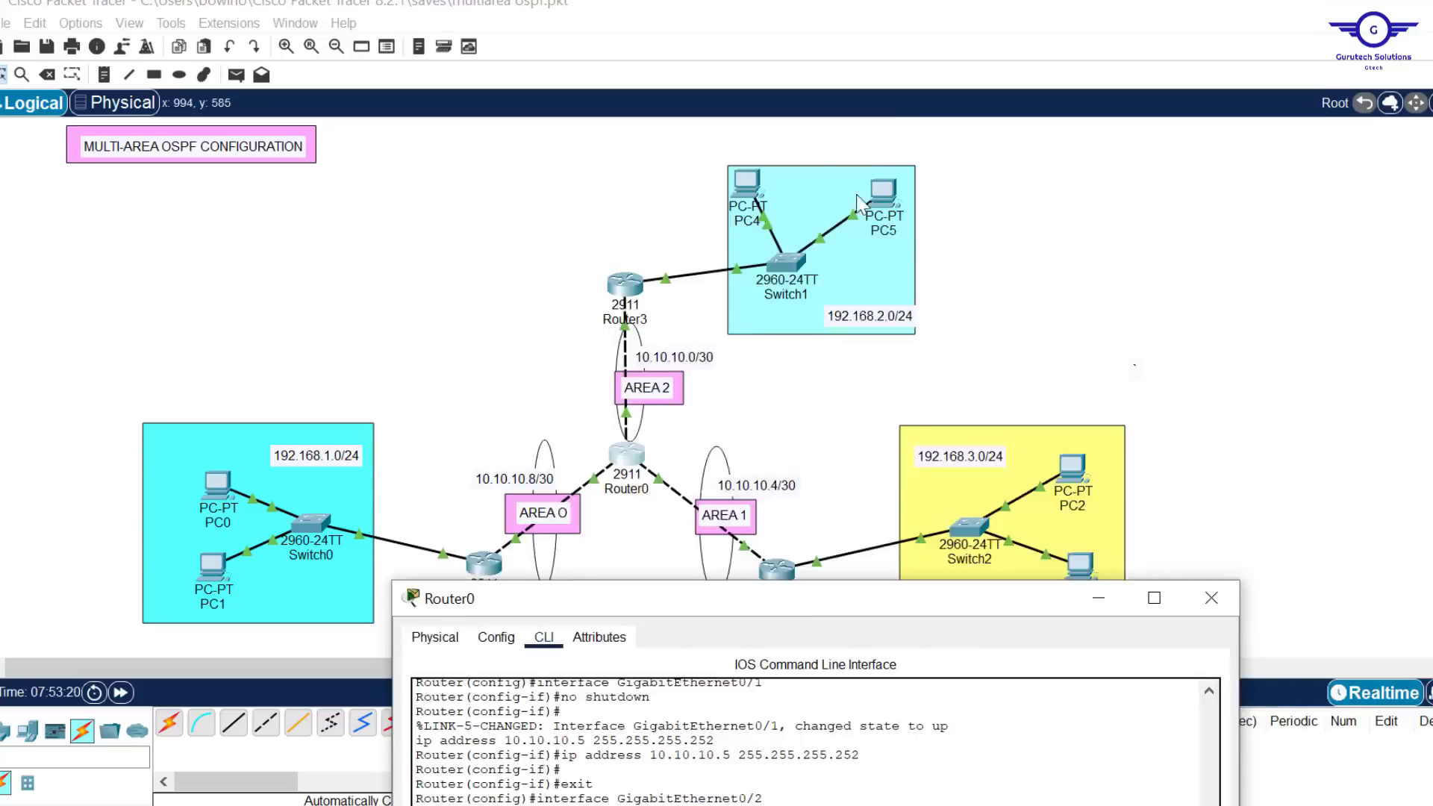
pyautogui.moveTo(802, 606); pyautogui.dragTo(862, 49)
pyautogui.press('Return')
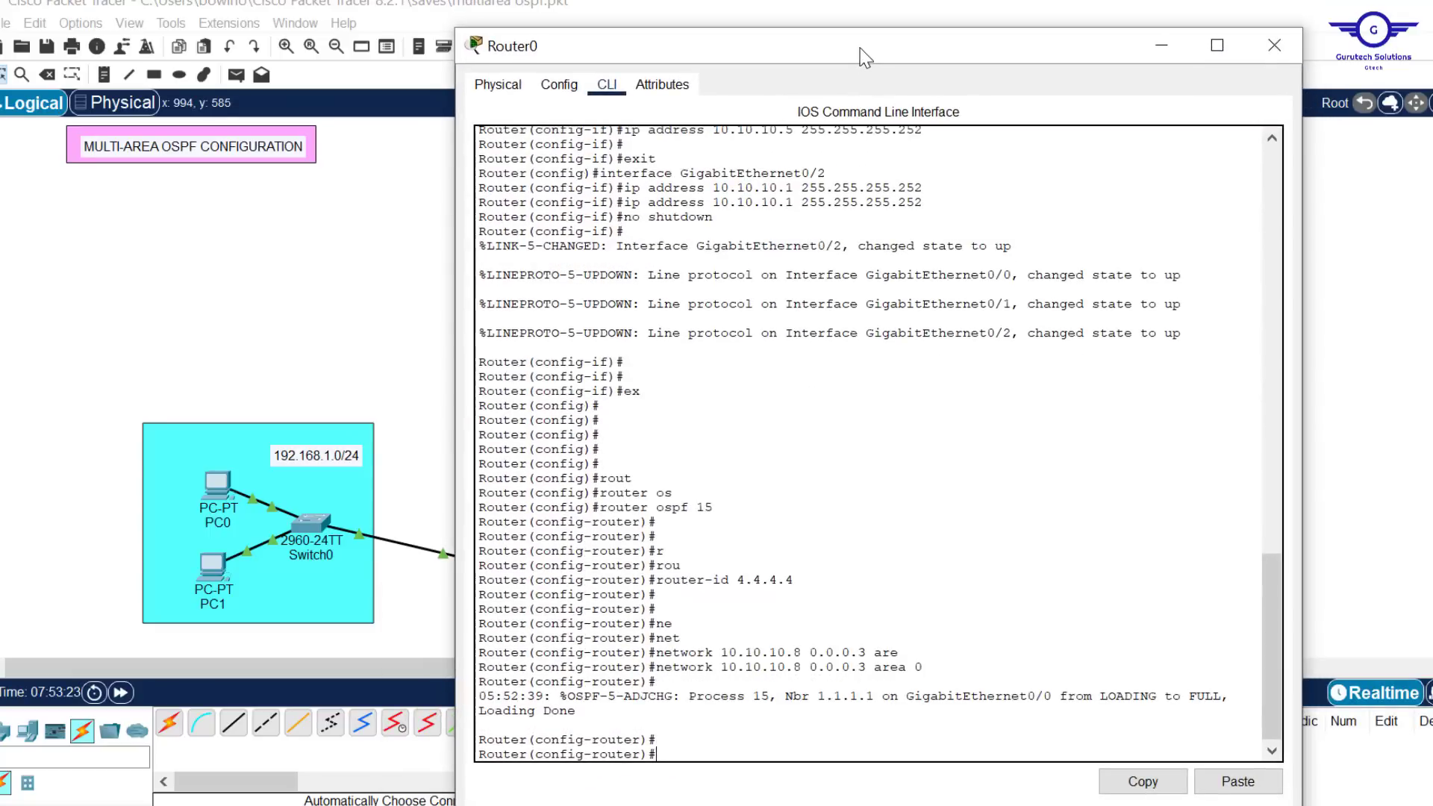
pyautogui.moveTo(788, 702); pyautogui.dragTo(876, 702)
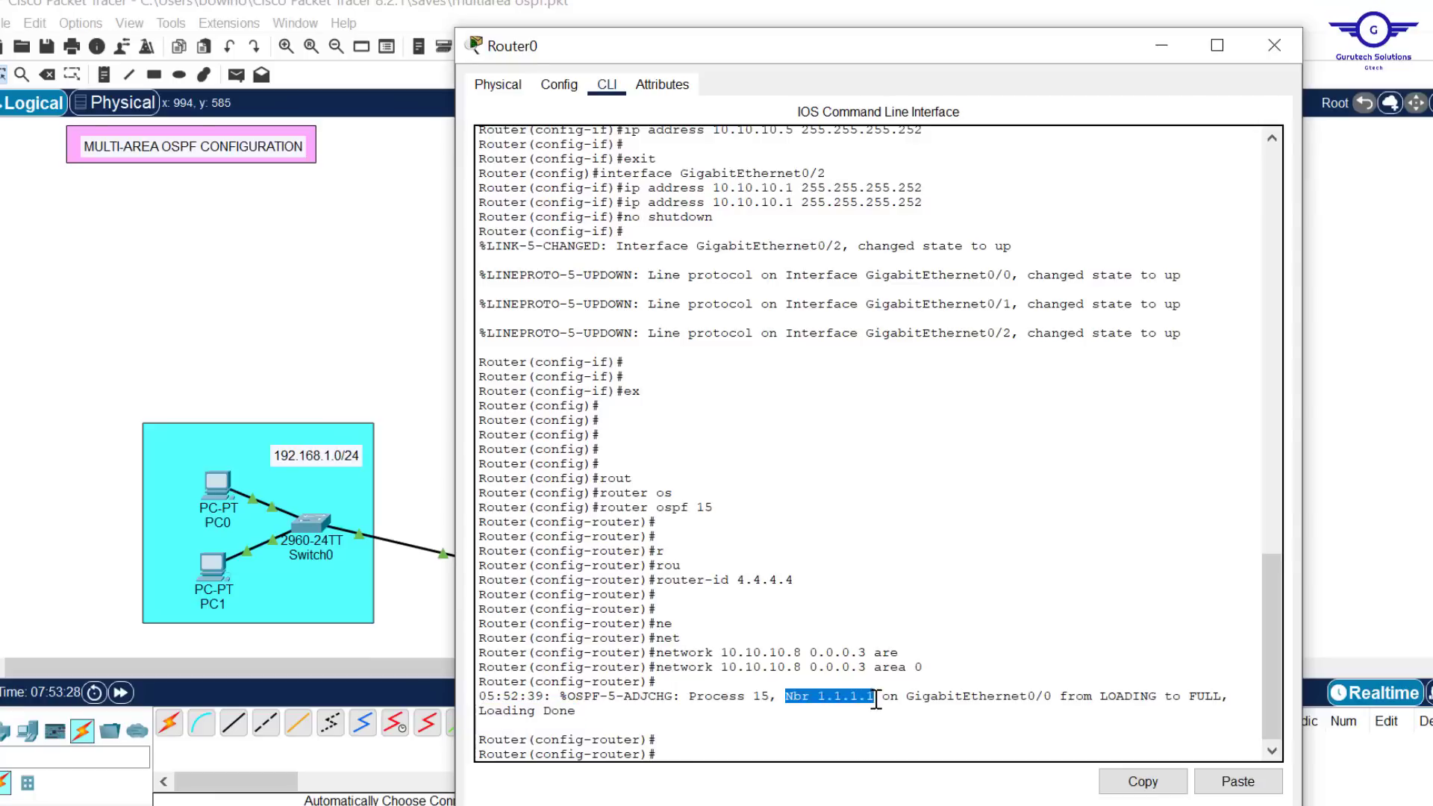
# Check the Area 1 link's address in the topology and advertise it on Router0 with network 10.10.10.4 0.0.0.3 area 1.
pyautogui.click(383, 305)
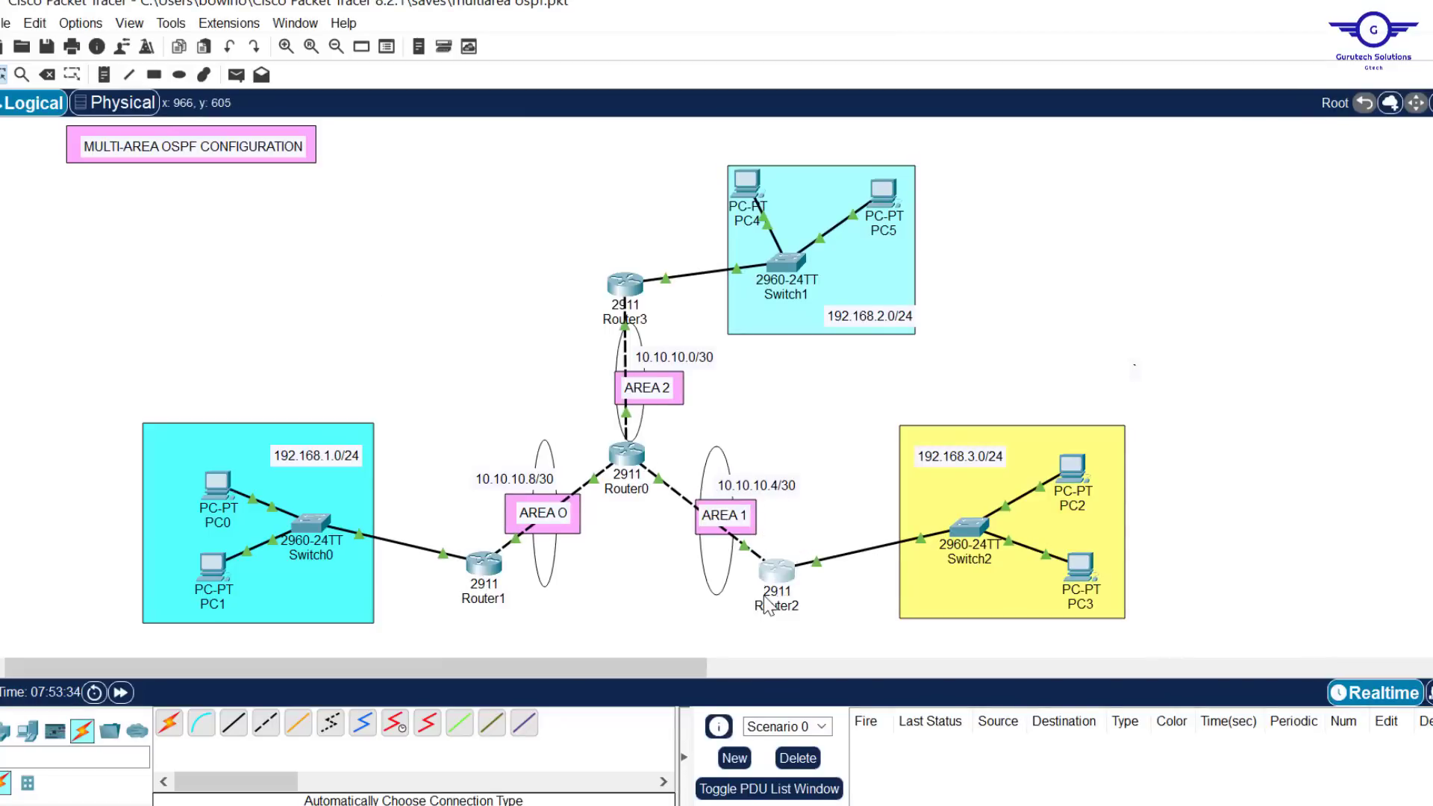
pyautogui.click(627, 454)
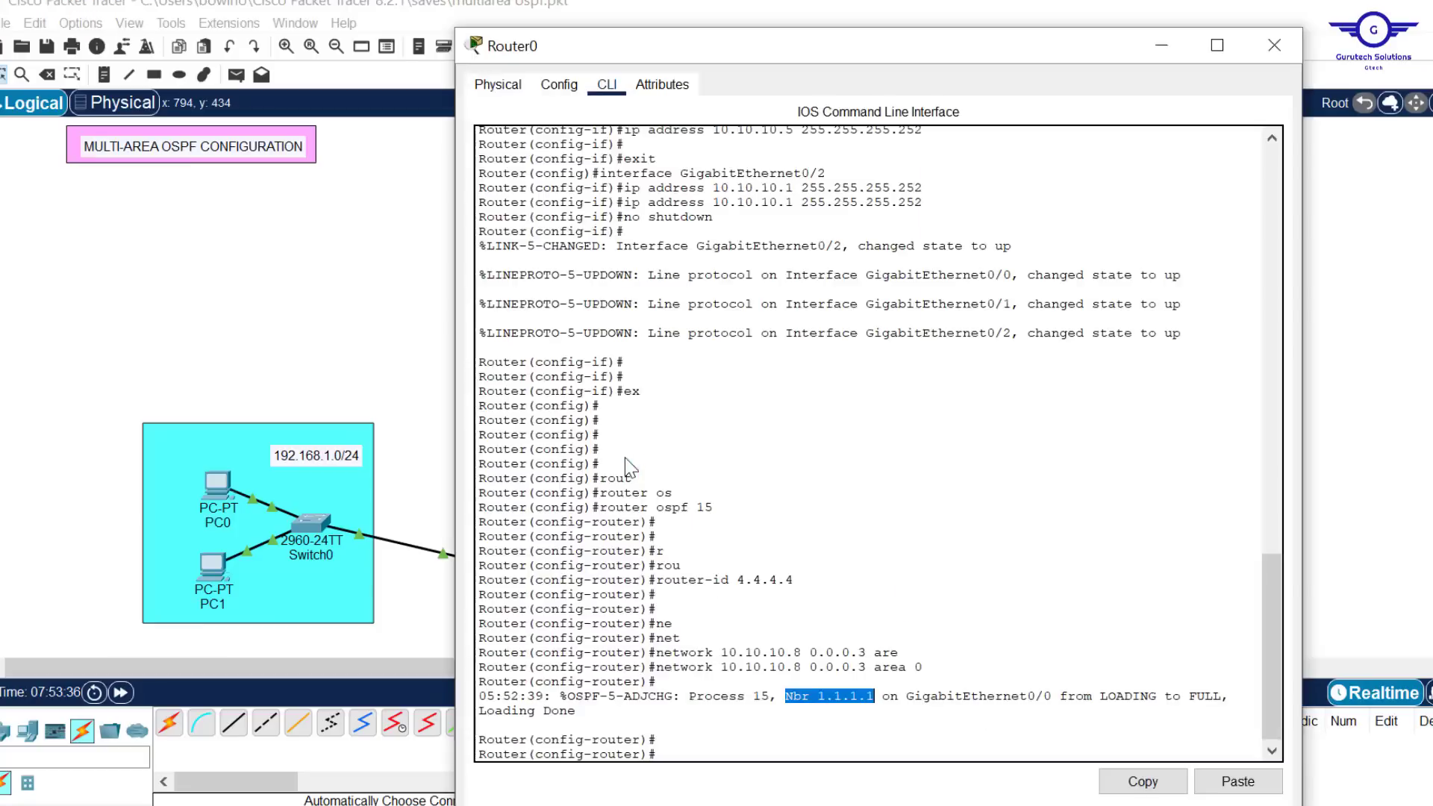
pyautogui.click(832, 737)
pyautogui.press('Up')
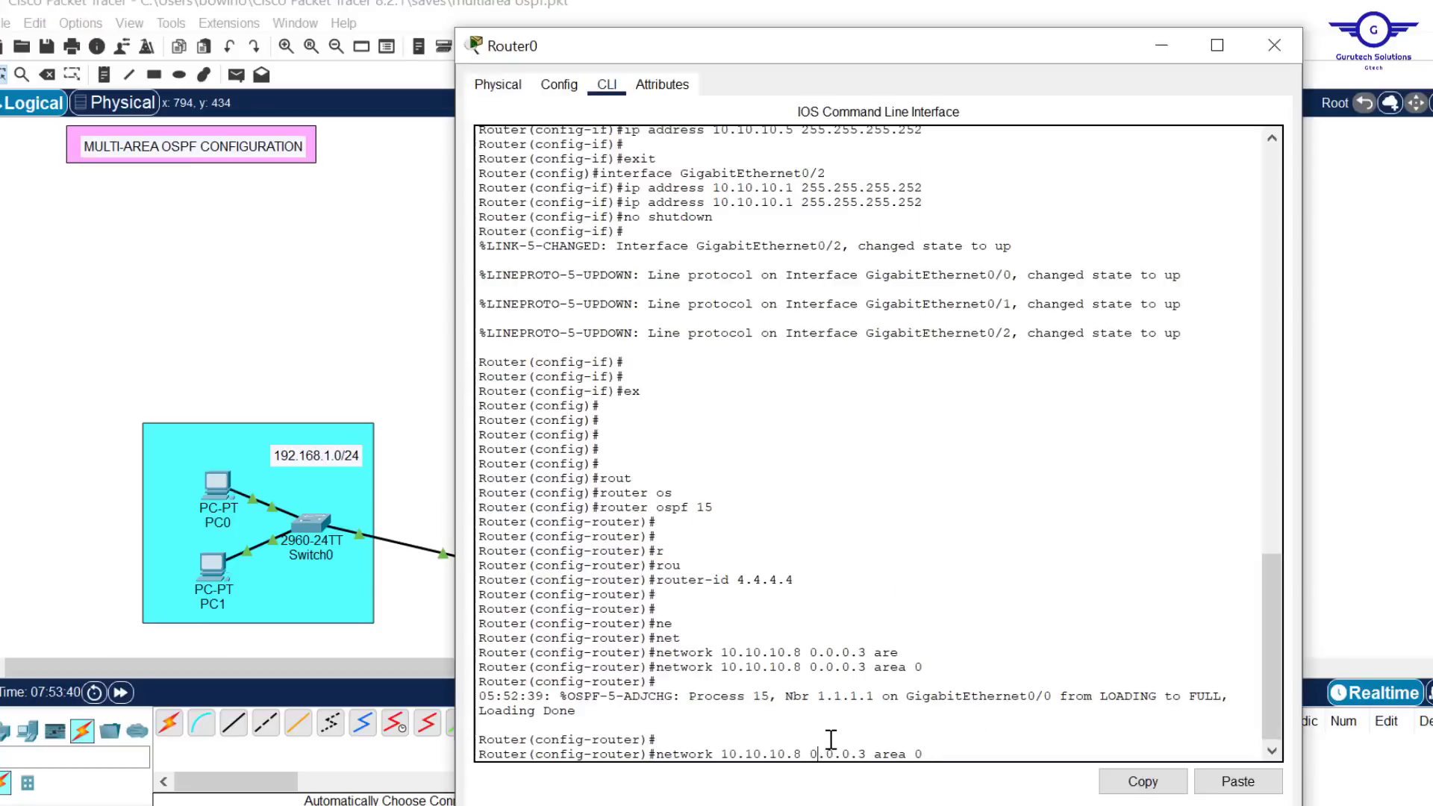
pyautogui.press('BackSpace')
pyautogui.write('4')
pyautogui.press('Return')
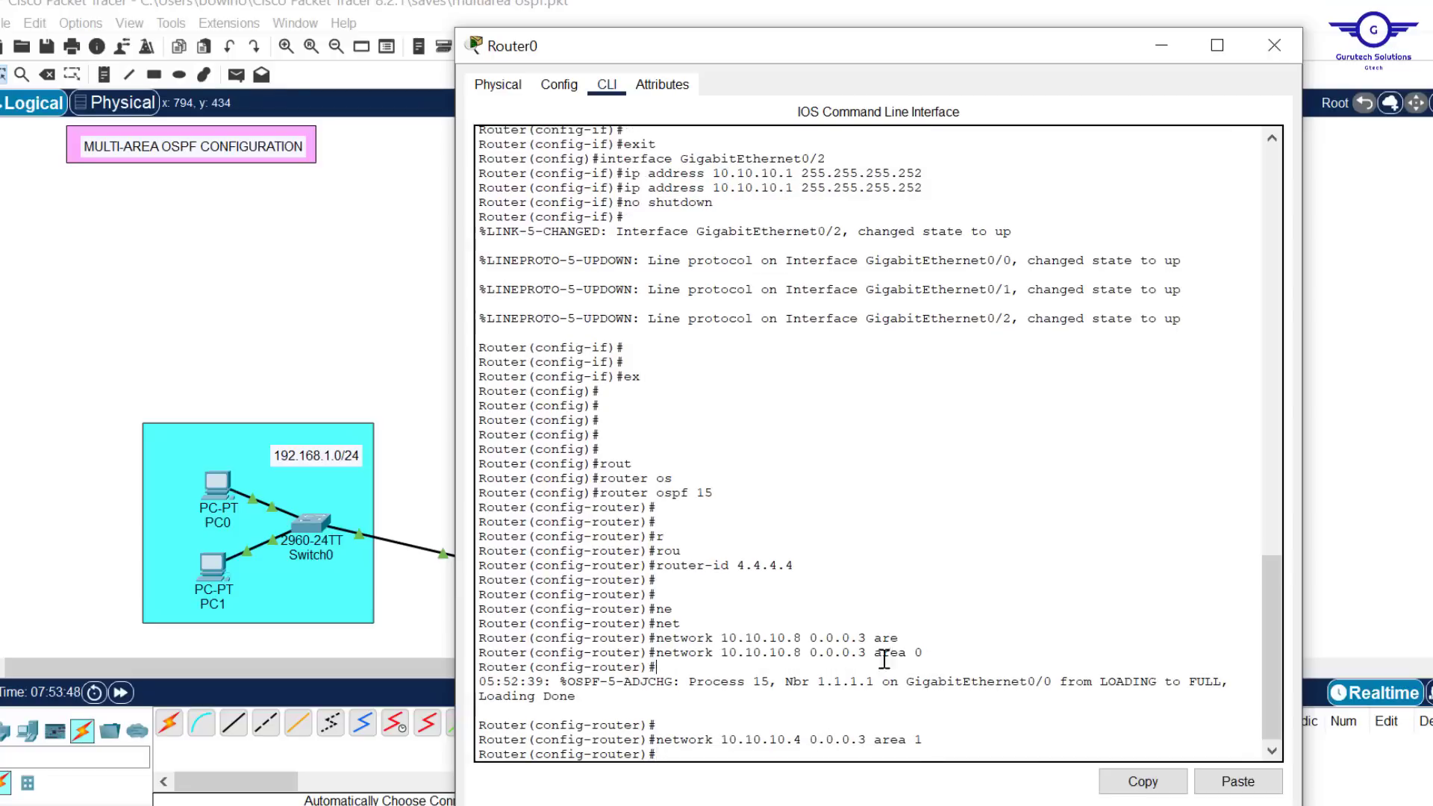
# Review the router links in the topology and examine the neighbor ID in the latest OSPF adjacency message on Router0's console.
pyautogui.moveTo(883, 664); pyautogui.dragTo(658, 655)
pyautogui.click(410, 362)
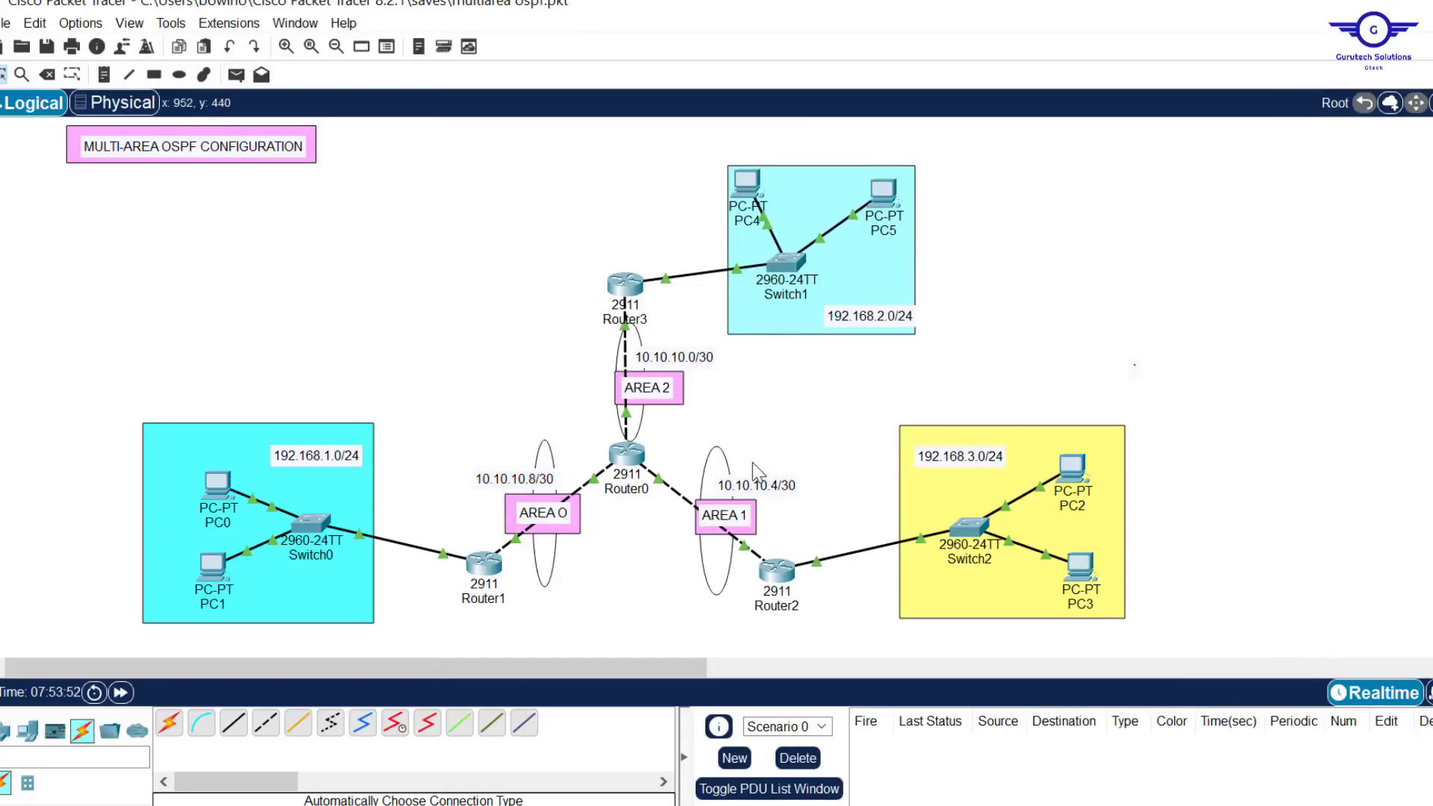
pyautogui.click(624, 457)
pyautogui.click(884, 635)
pyautogui.press('Return')
pyautogui.press('Return')
pyautogui.press('Return')
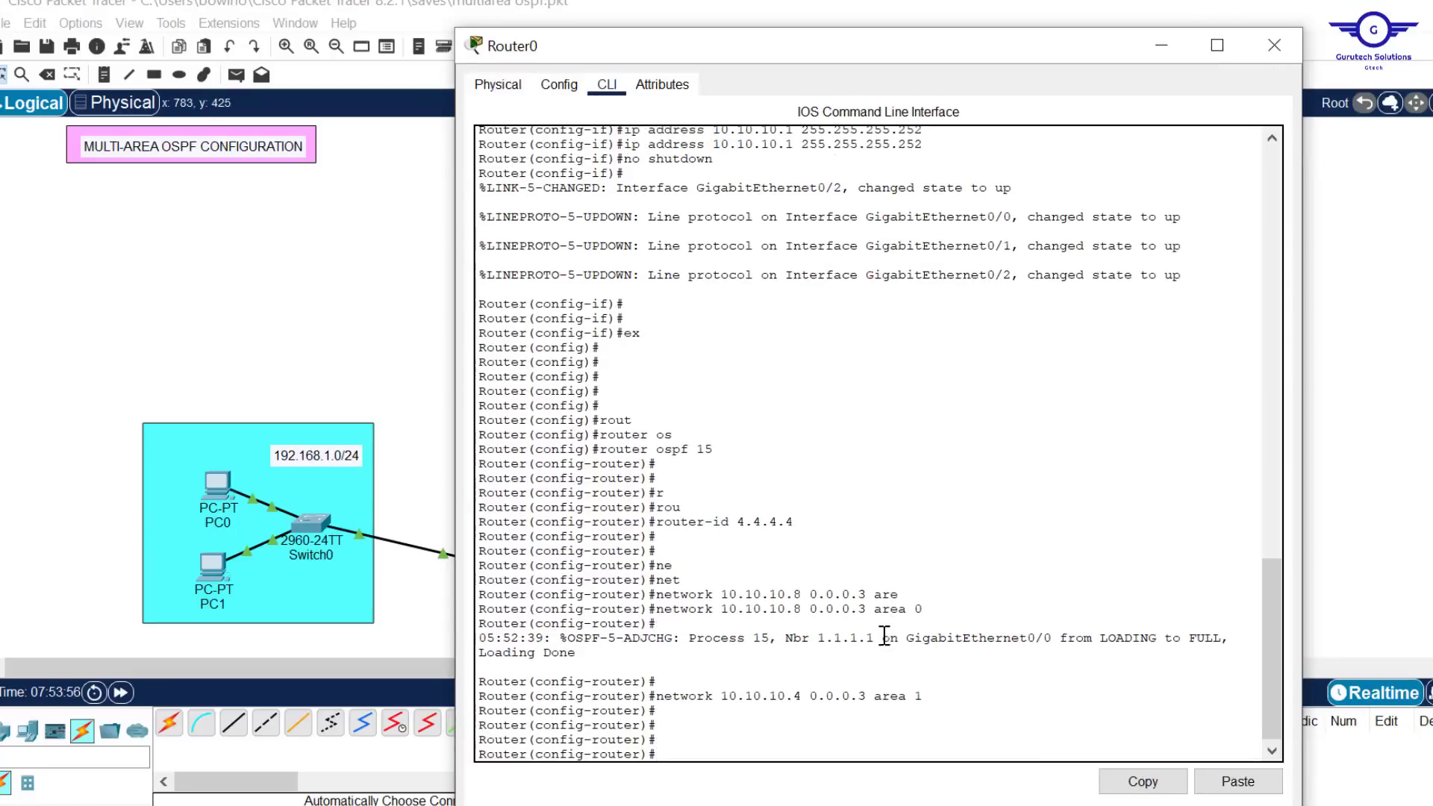
pyautogui.click(436, 383)
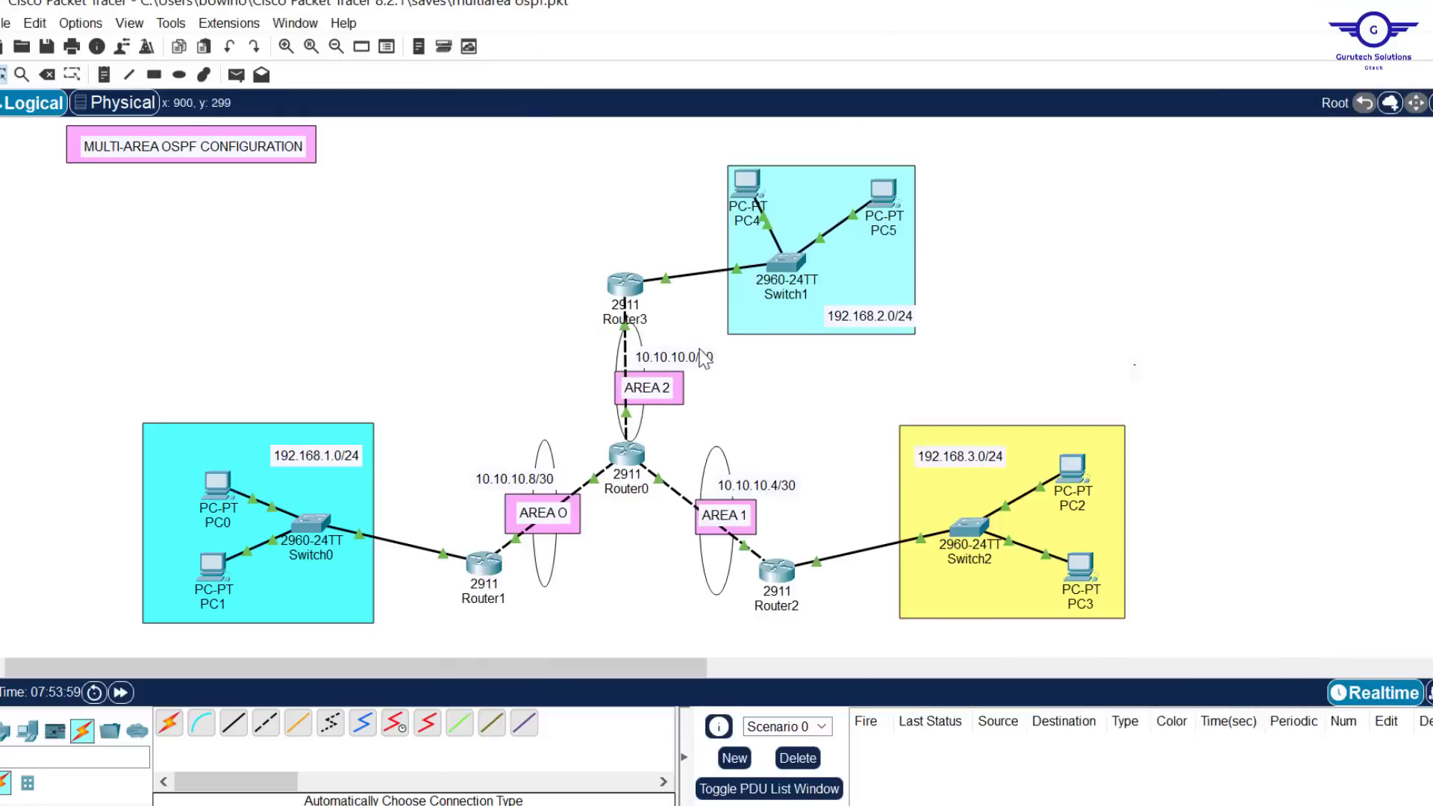
pyautogui.click(627, 453)
pyautogui.press('Return')
pyautogui.press('Return')
pyautogui.press('Return')
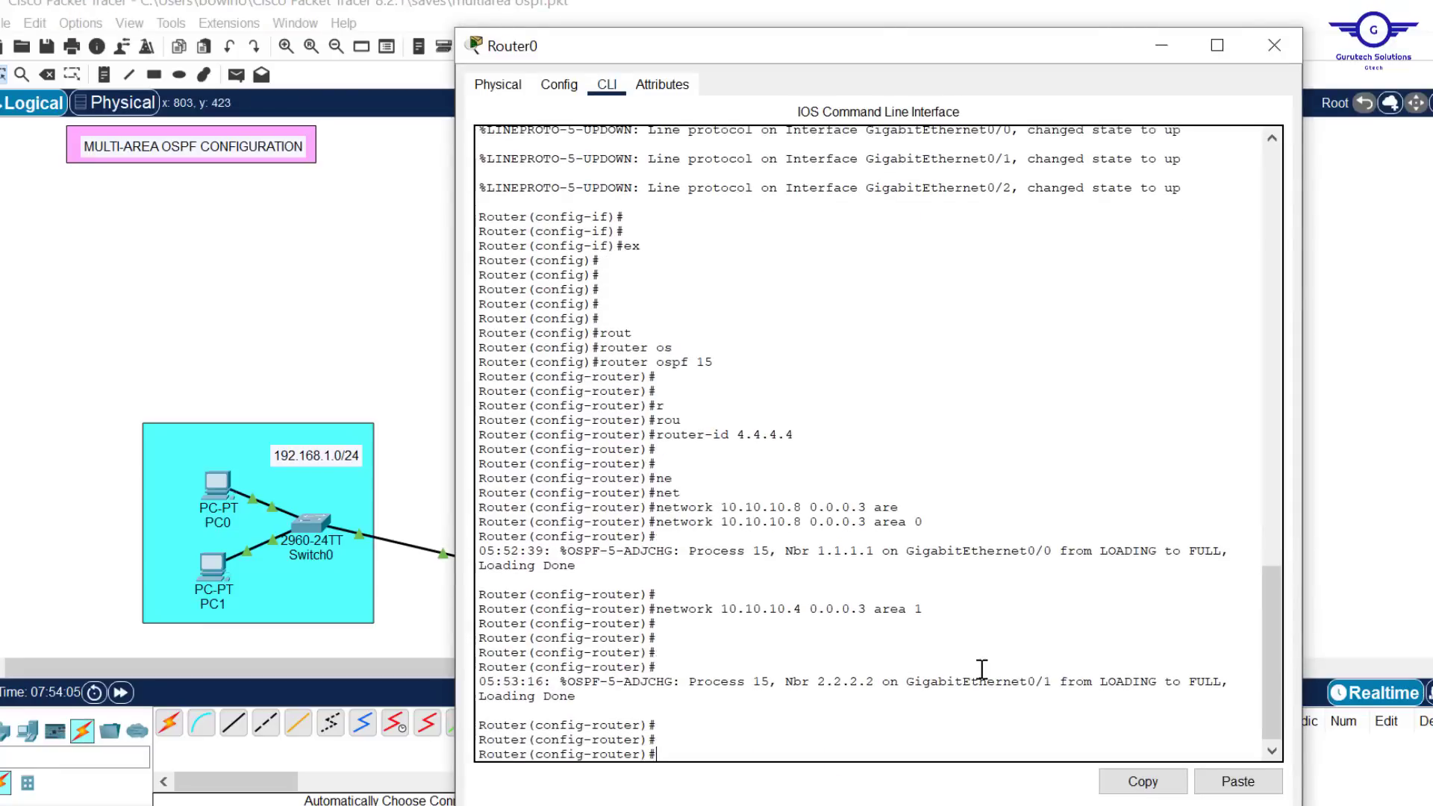
pyautogui.doubleClick(845, 680)
# Advertise the Area 2 link on Router0 with network 10.10.10.0 0.0.0.3 area 2.
pyautogui.click(403, 347)
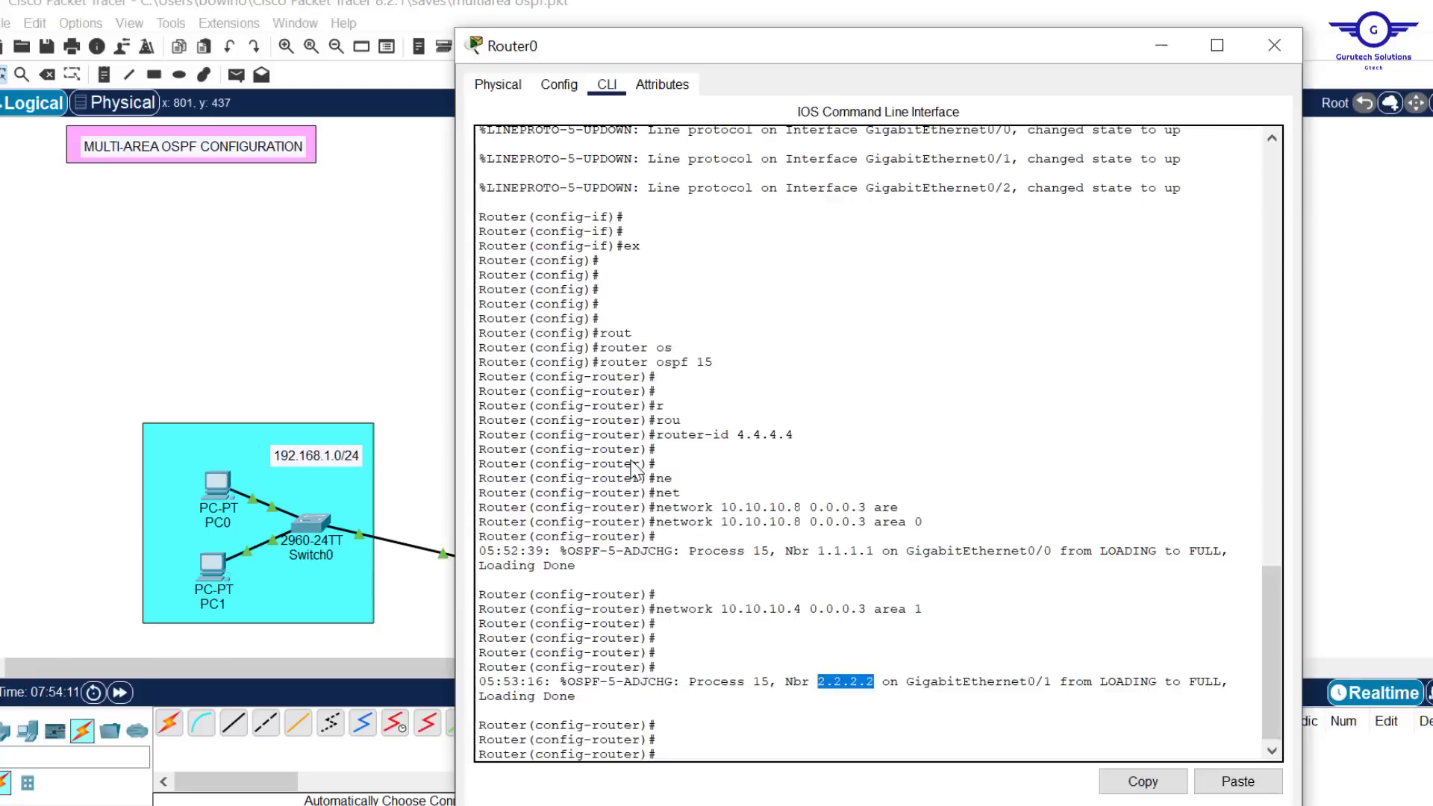
pyautogui.click(627, 452)
pyautogui.click(789, 729)
pyautogui.press('Up')
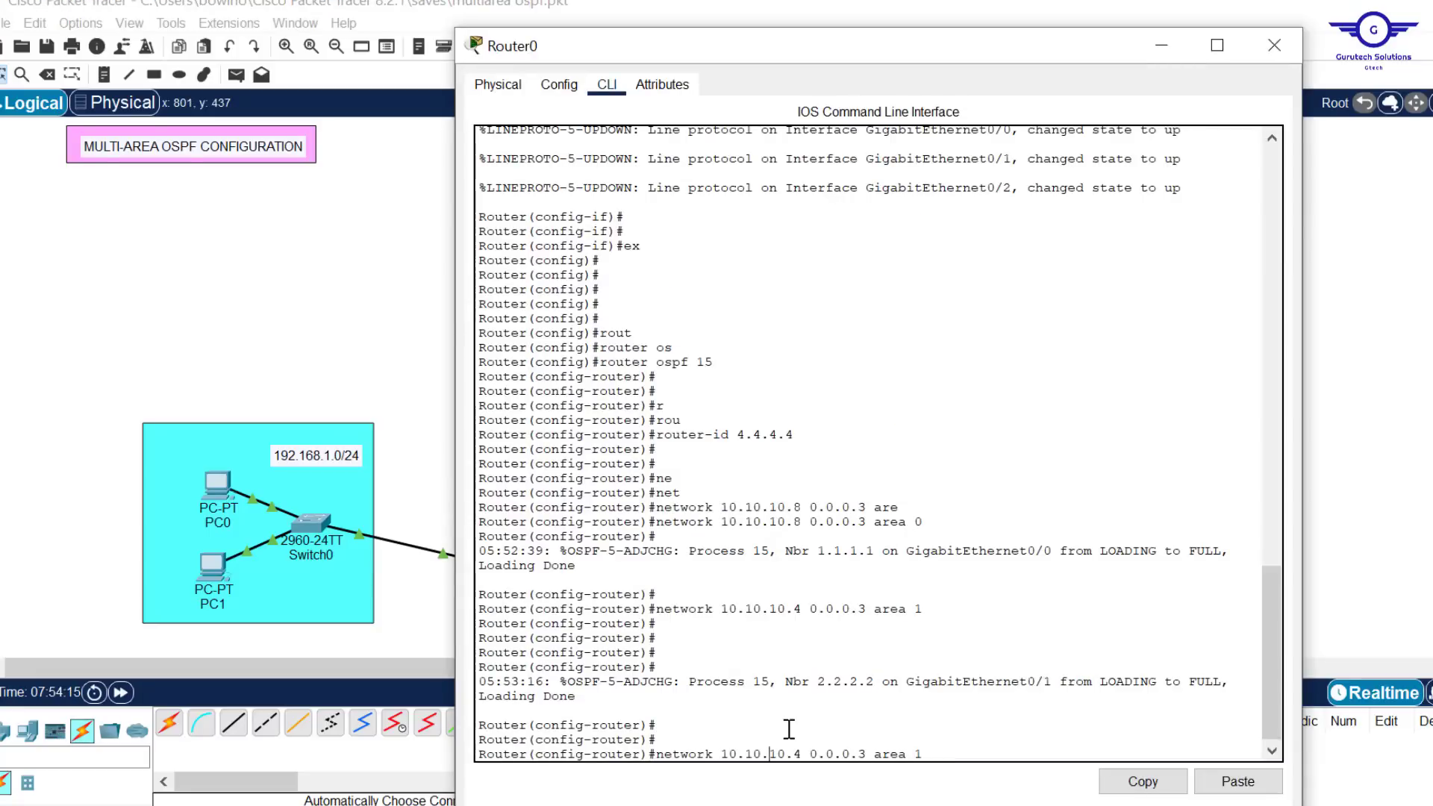
pyautogui.press('BackSpace')
pyautogui.write('0')
pyautogui.press('BackSpace')
pyautogui.write('2')
pyautogui.press('Return')
pyautogui.press('Return')
pyautogui.press('Return')
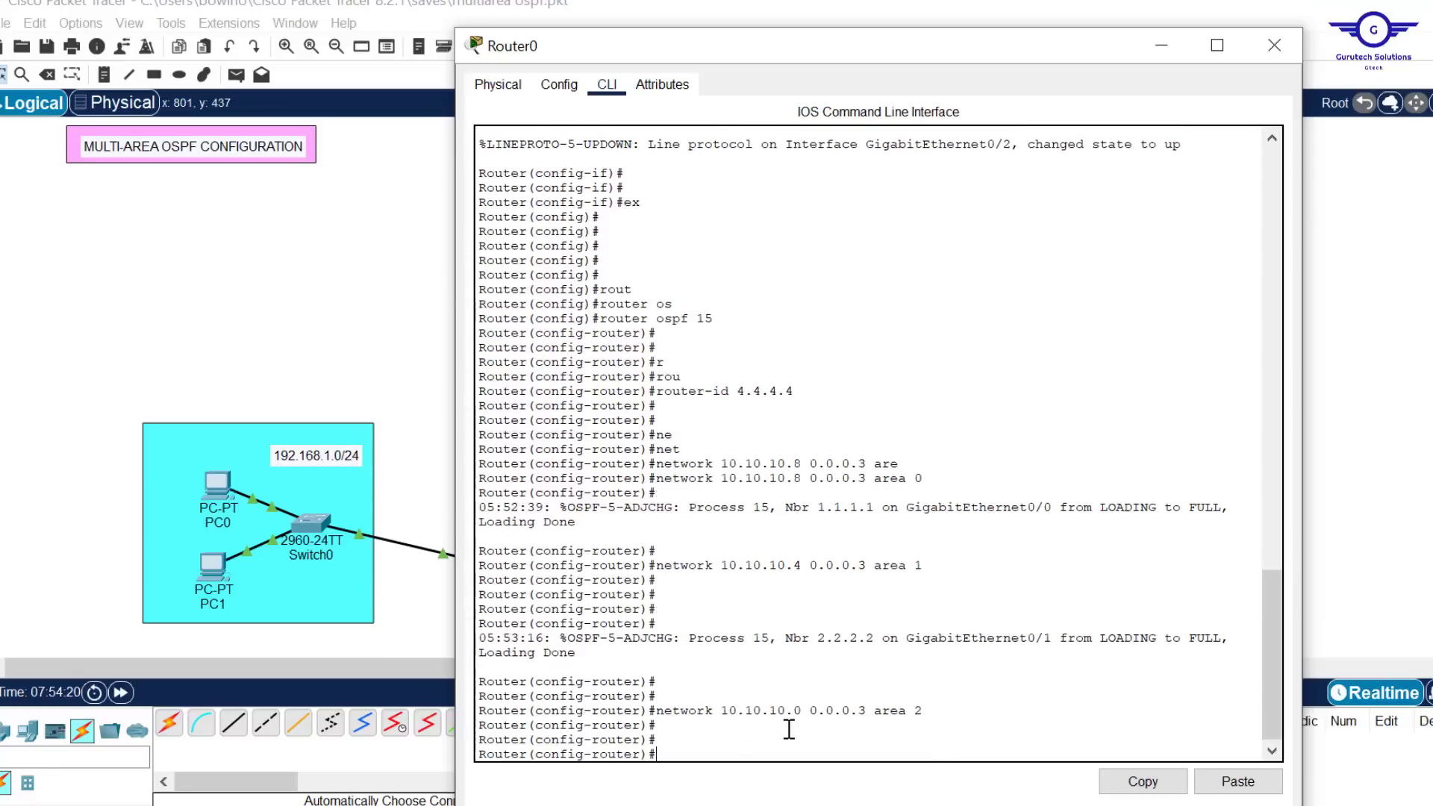
# Exit OSPF router configuration on Router0, save with do wr, and return to privileged mode with end.
pyautogui.write('ex')
pyautogui.press('Return')
pyautogui.press('Return')
pyautogui.press('Return')
pyautogui.write('do ')
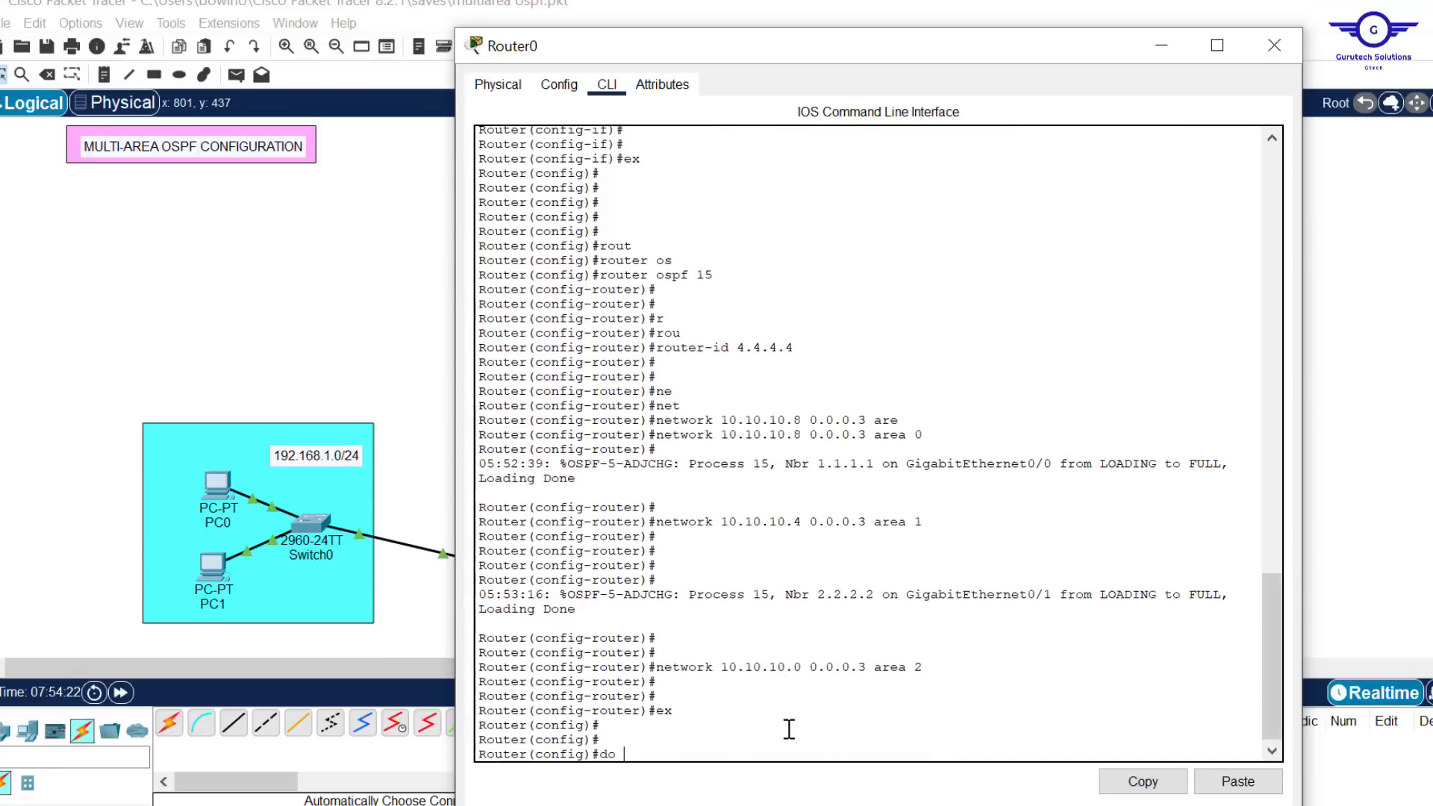
pyautogui.write('wr')
pyautogui.press('Return')
pyautogui.press('Return')
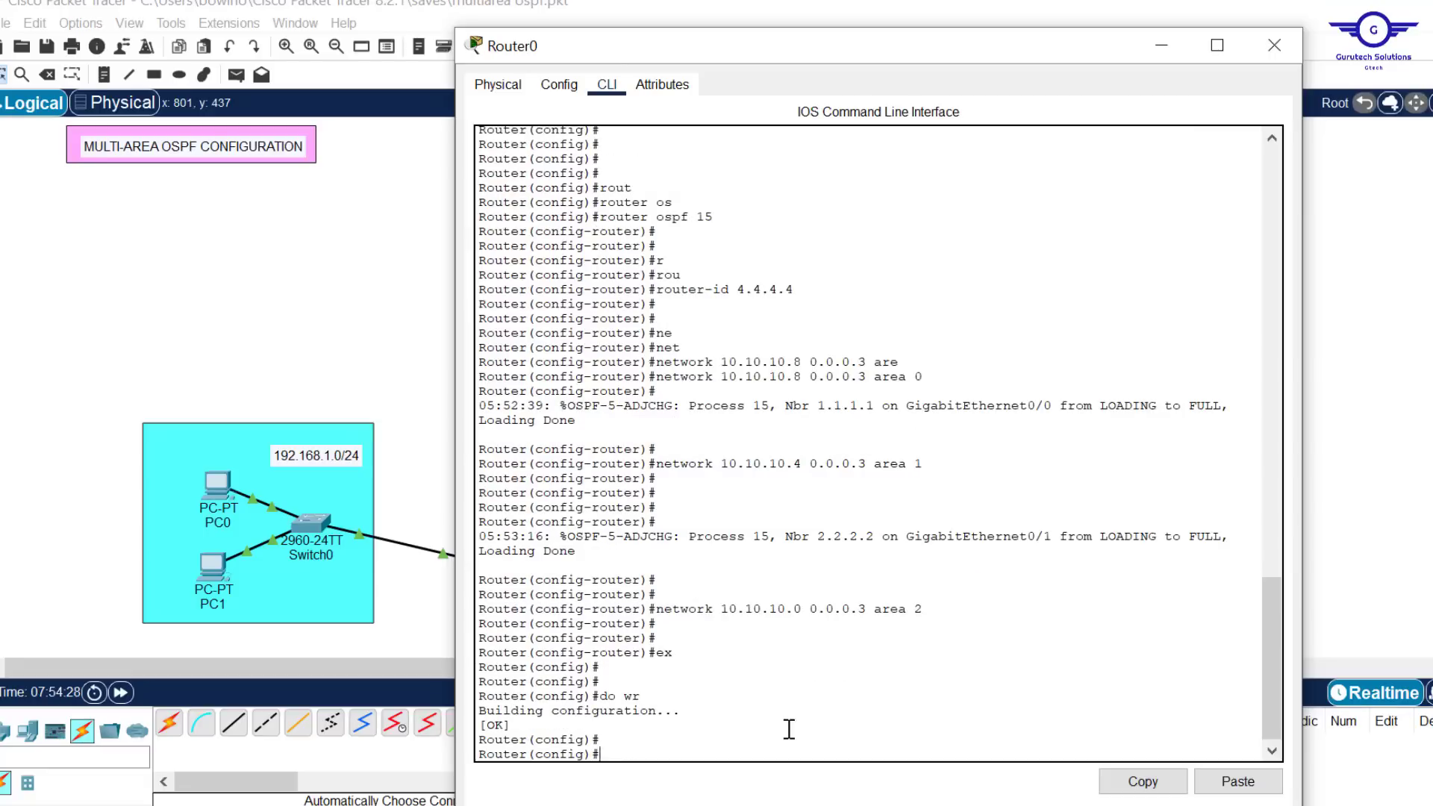
pyautogui.write('end')
pyautogui.press('Return')
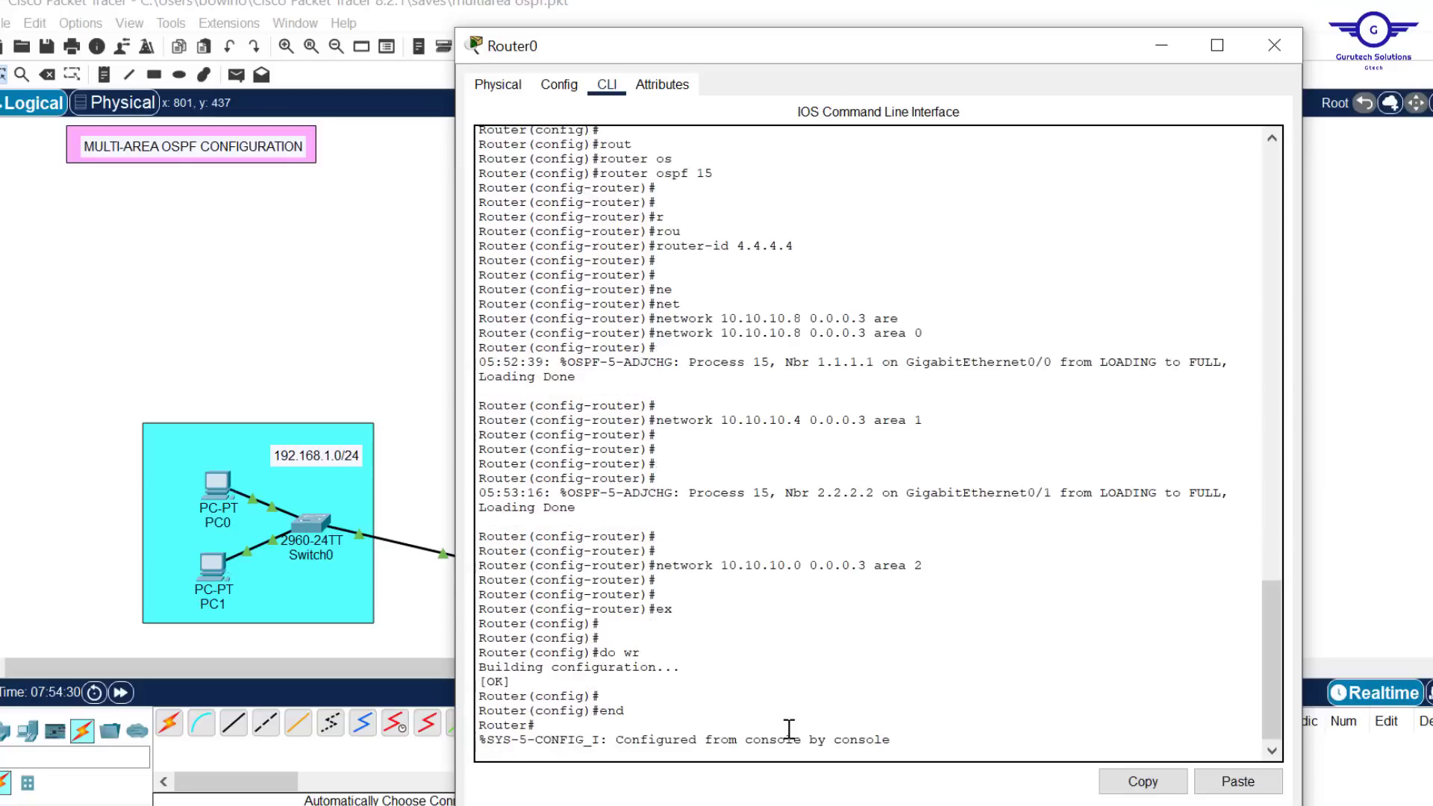
# Watch Router0's console for the Area 2 adjacency message and examine its neighbor ID.
pyautogui.press('Return')
pyautogui.press('Return')
pyautogui.press('Return')
pyautogui.press('Return')
pyautogui.press('Return')
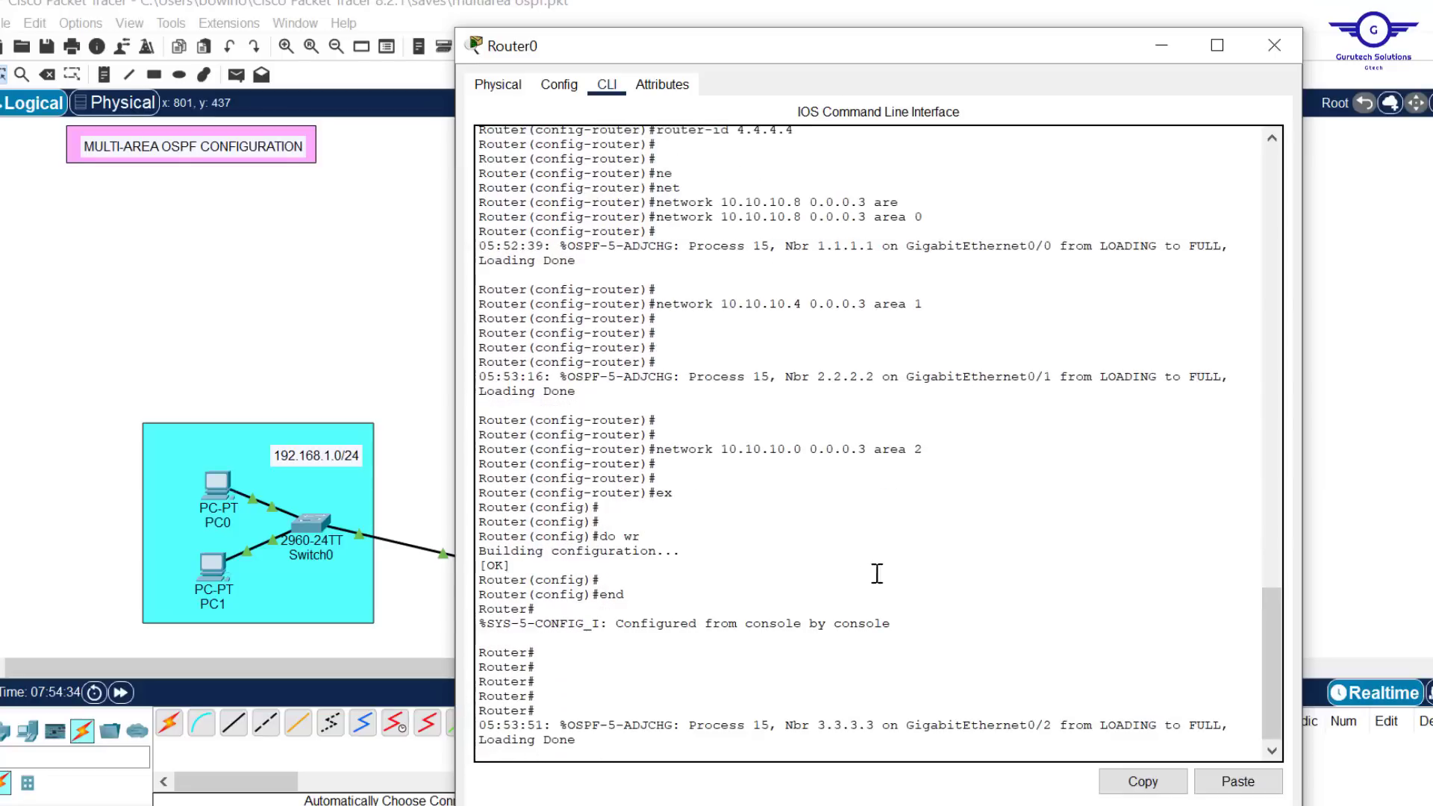
pyautogui.press('Return')
pyautogui.press('Return')
pyautogui.press('Return')
pyautogui.press('Return')
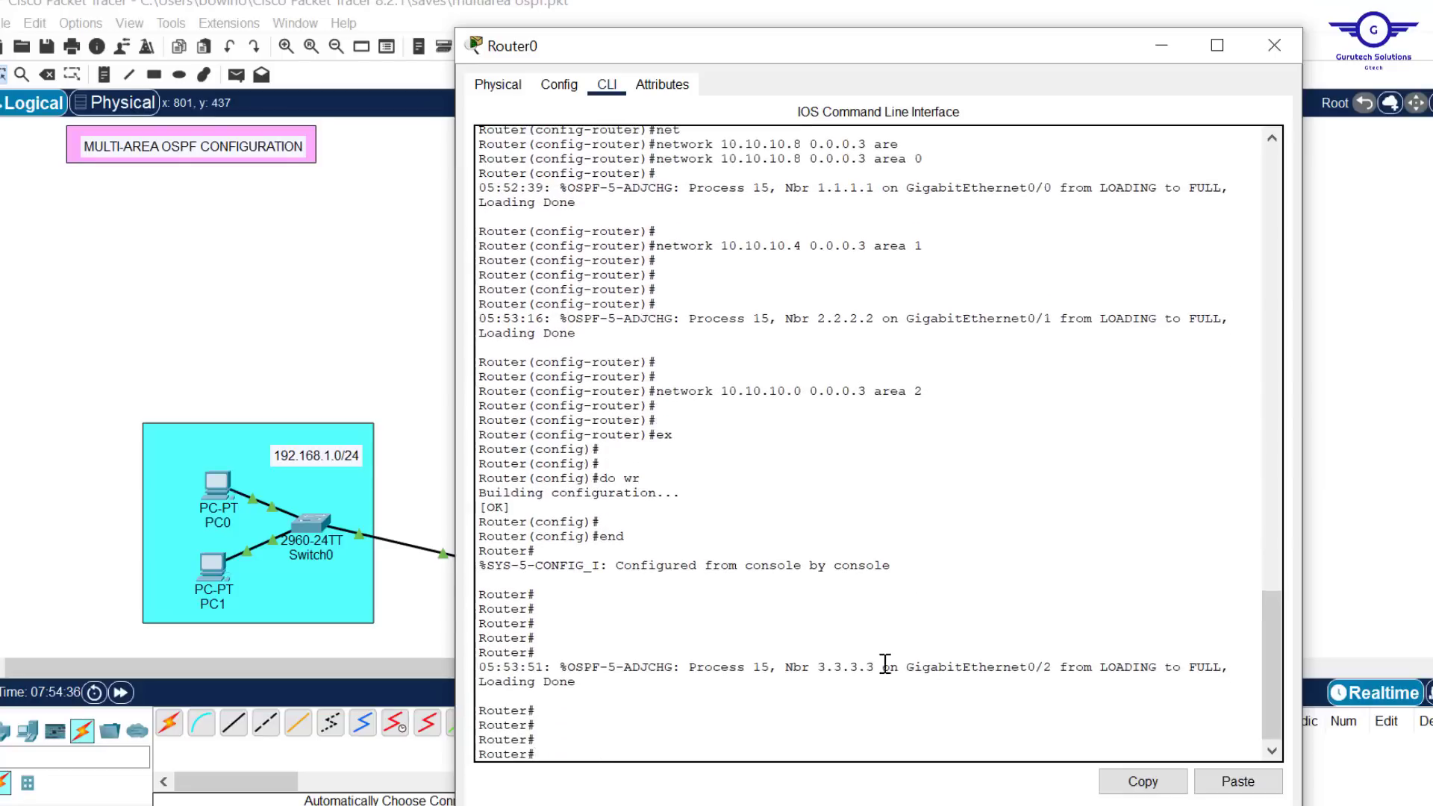
pyautogui.moveTo(872, 666); pyautogui.dragTo(806, 667)
pyautogui.click(782, 672)
pyautogui.press('Return')
pyautogui.press('Return')
pyautogui.press('Return')
# List the sh ip ospf options on Router0 and examine its neighbor table with sh ip ospf neighbor.
pyautogui.write('s')
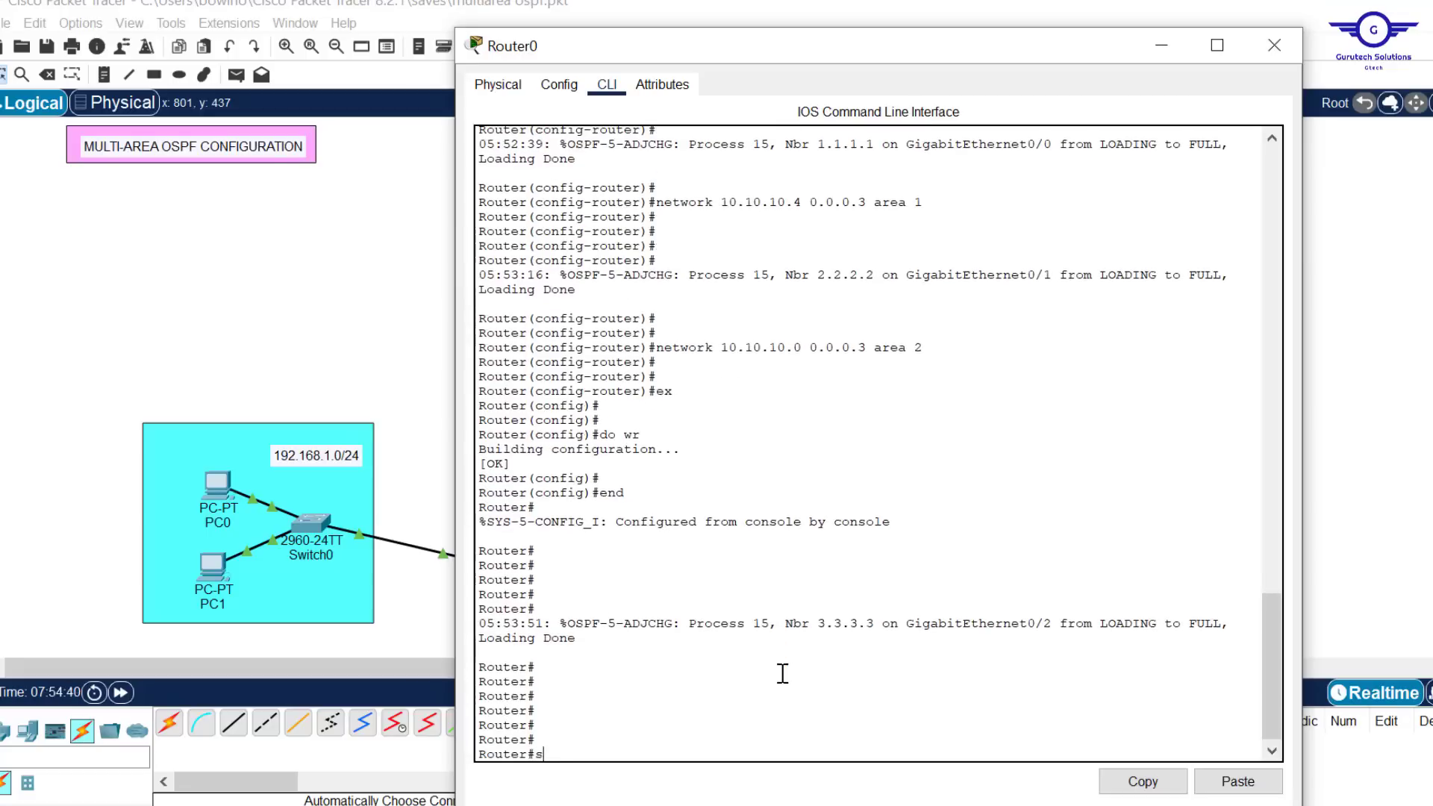
pyautogui.write('h ip osp')
pyautogui.press('Tab')
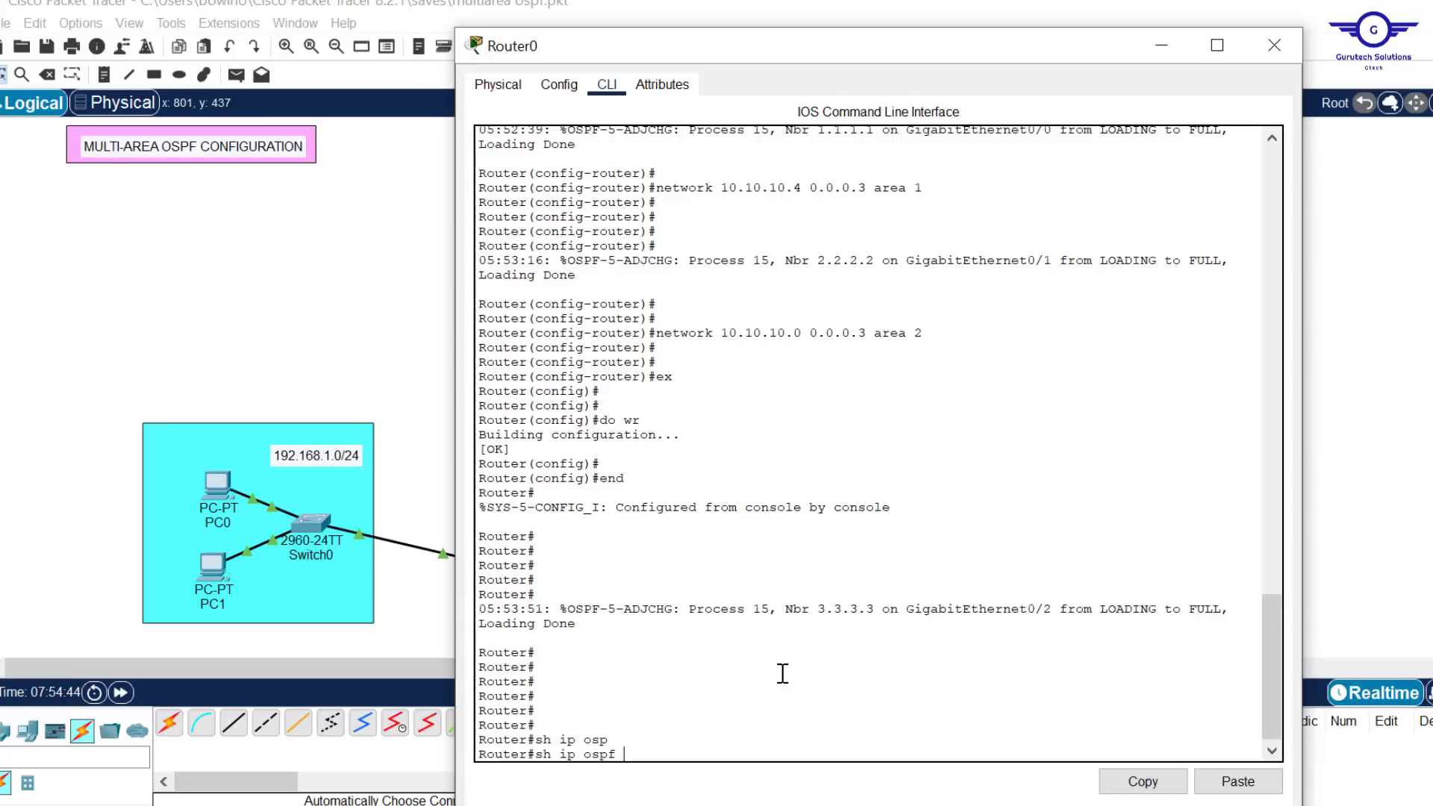
pyautogui.write('?')
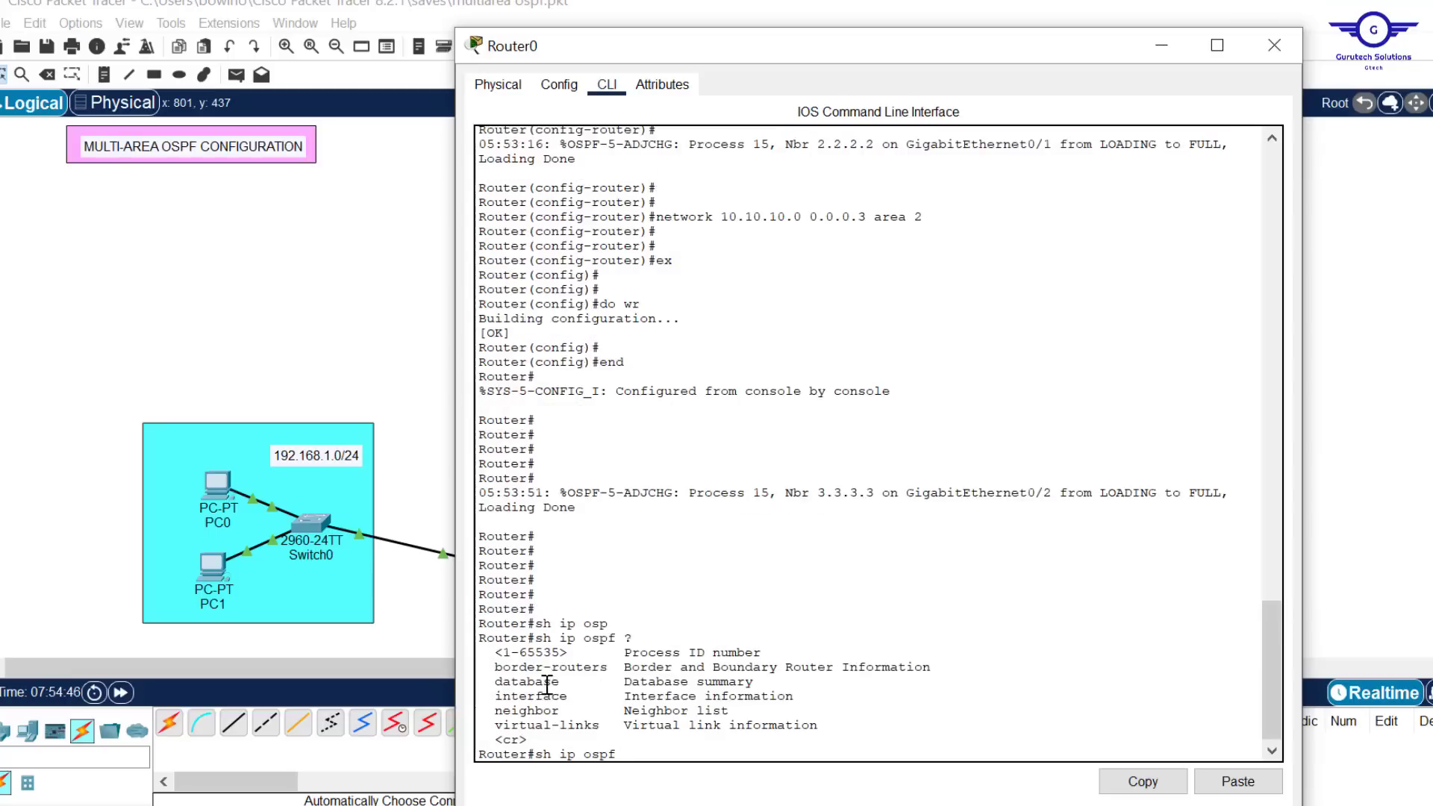
pyautogui.write('nei')
pyautogui.press('Tab')
pyautogui.press('Return')
pyautogui.press('Return')
pyautogui.press('Return')
pyautogui.press('Return')
pyautogui.press('Return')
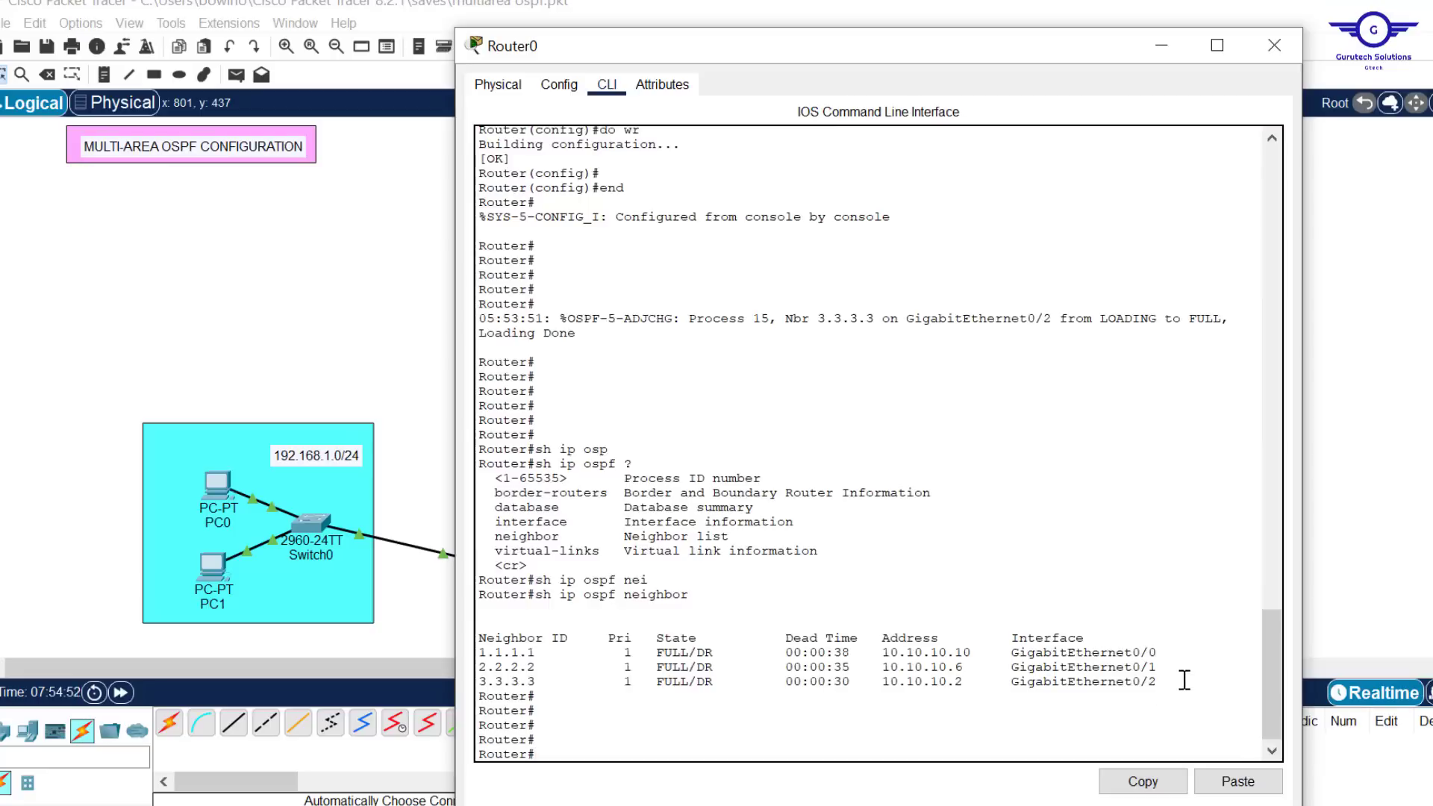
pyautogui.moveTo(1177, 679); pyautogui.dragTo(478, 655)
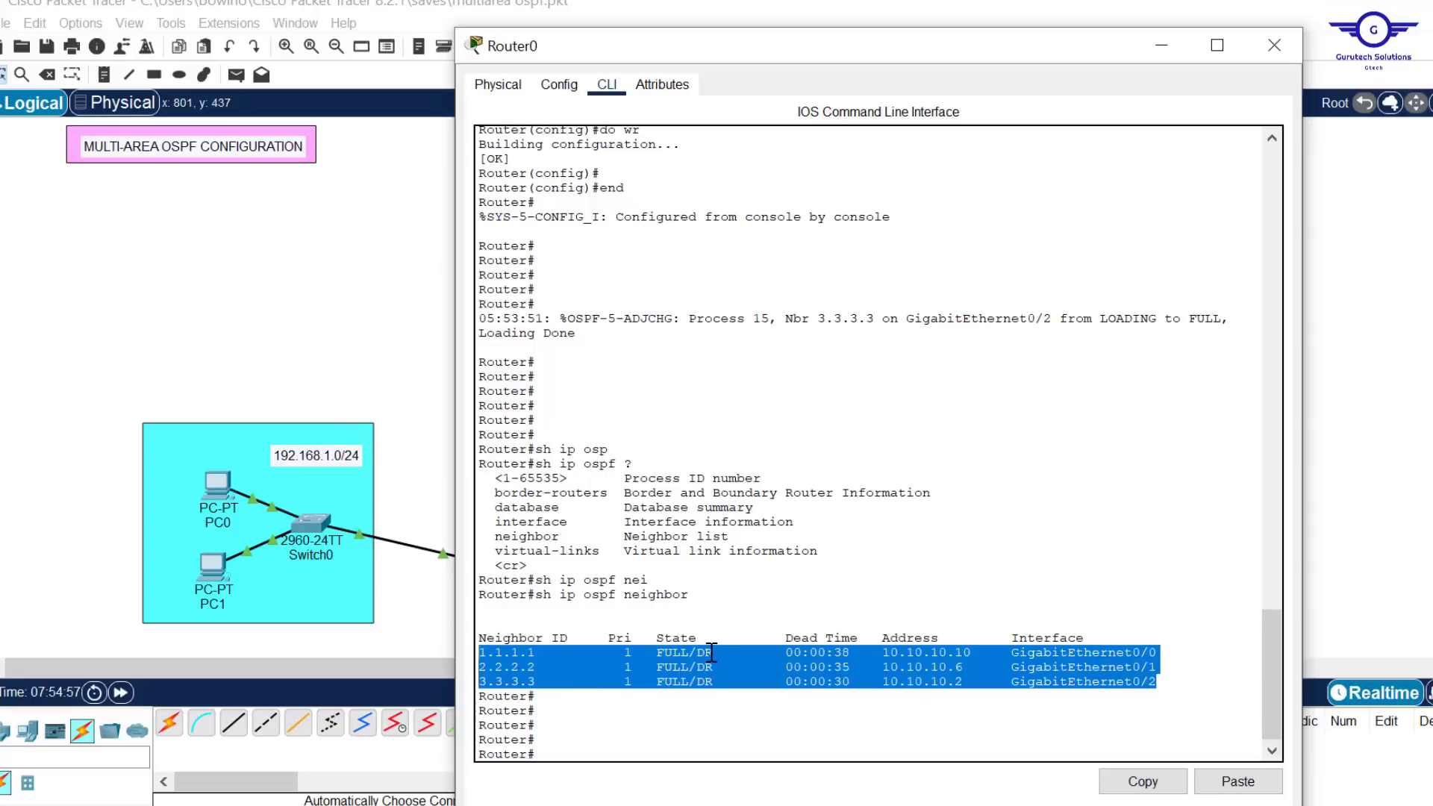
# Display Router0's OSPF link-state database with sh ip ospf database.
pyautogui.click(696, 713)
pyautogui.press('Up')
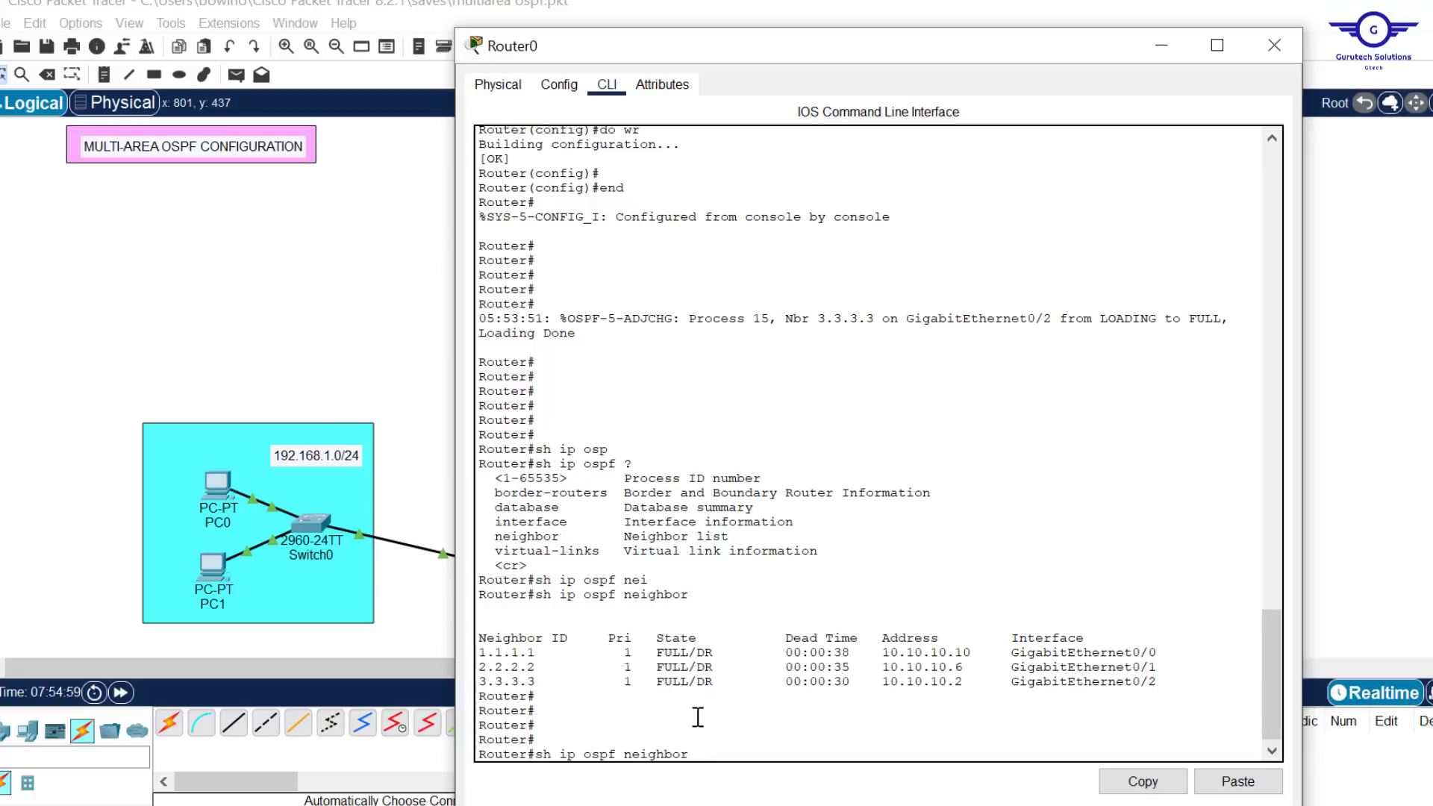
pyautogui.press('BackSpace')
pyautogui.press('BackSpace')
pyautogui.press('BackSpace')
pyautogui.press('BackSpace')
pyautogui.press('BackSpace')
pyautogui.press('BackSpace')
pyautogui.press('BackSpace')
pyautogui.press('BackSpace')
pyautogui.write('?')
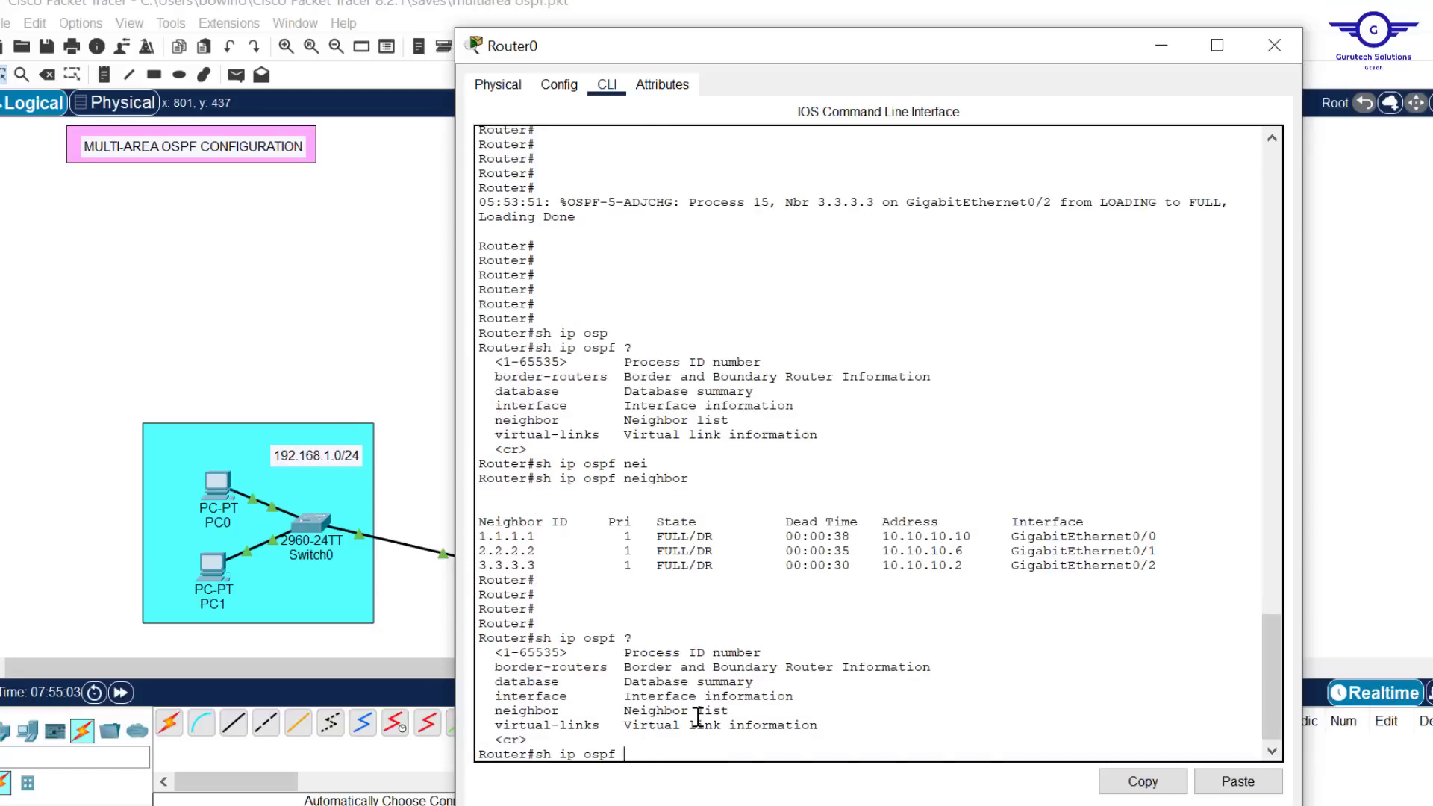
pyautogui.write('da')
pyautogui.press('Tab')
pyautogui.press('Return')
pyautogui.press('Return')
pyautogui.press('Return')
pyautogui.press('Return')
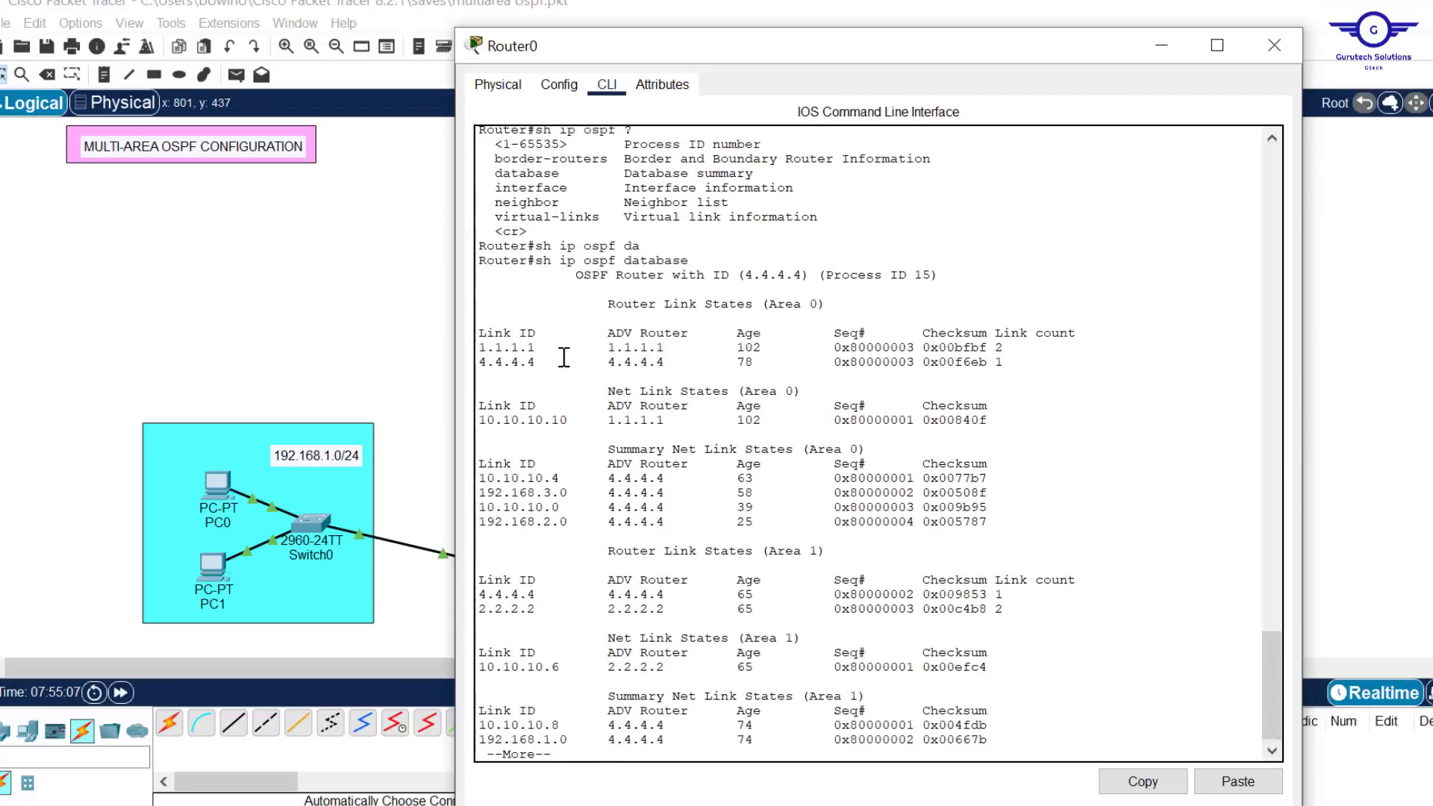
# Examine the Area 0 link-state entries and the Area 1 heading in Router0's OSPF database output.
pyautogui.moveTo(481, 333); pyautogui.dragTo(994, 489)
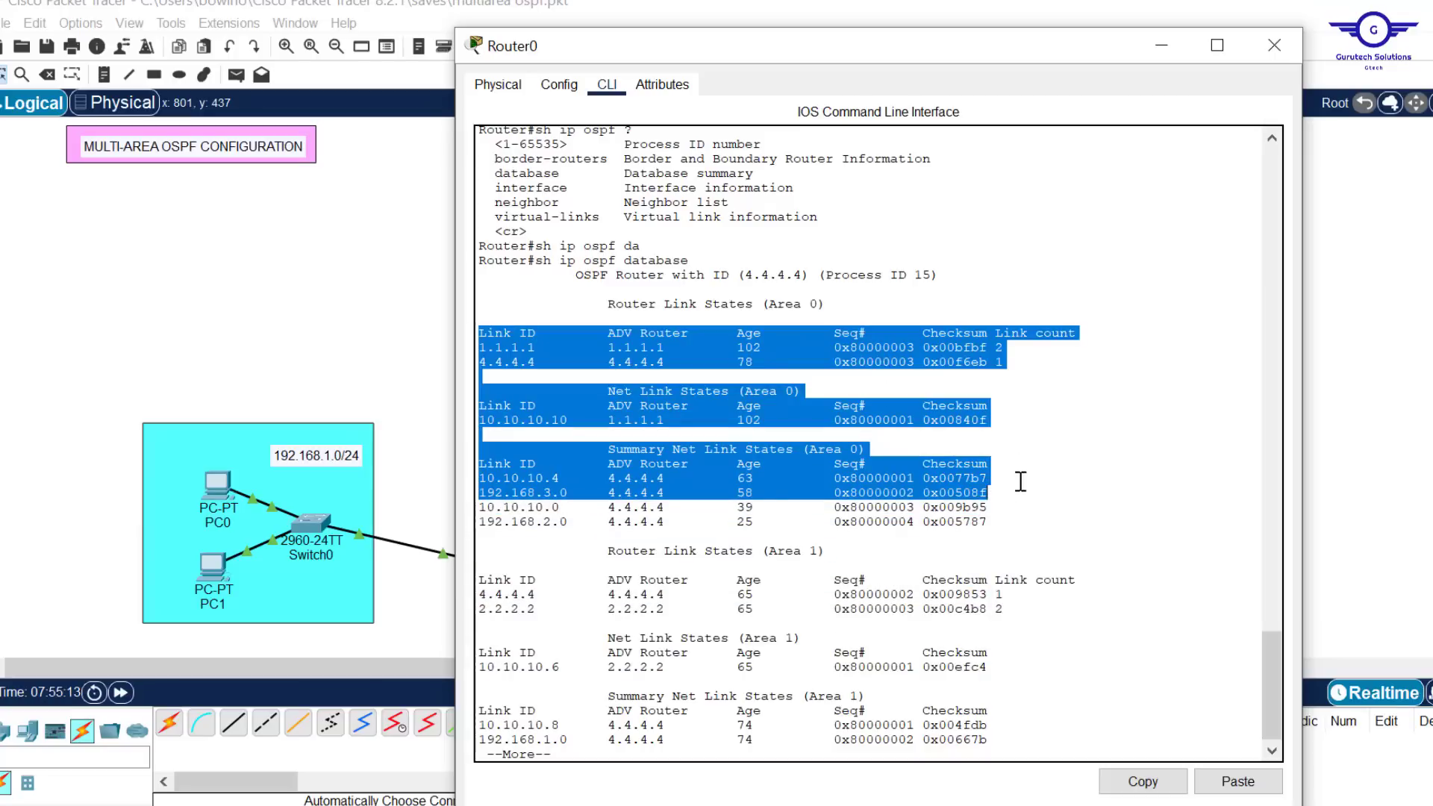
pyautogui.click(1014, 506)
pyautogui.moveTo(599, 303); pyautogui.dragTo(827, 301)
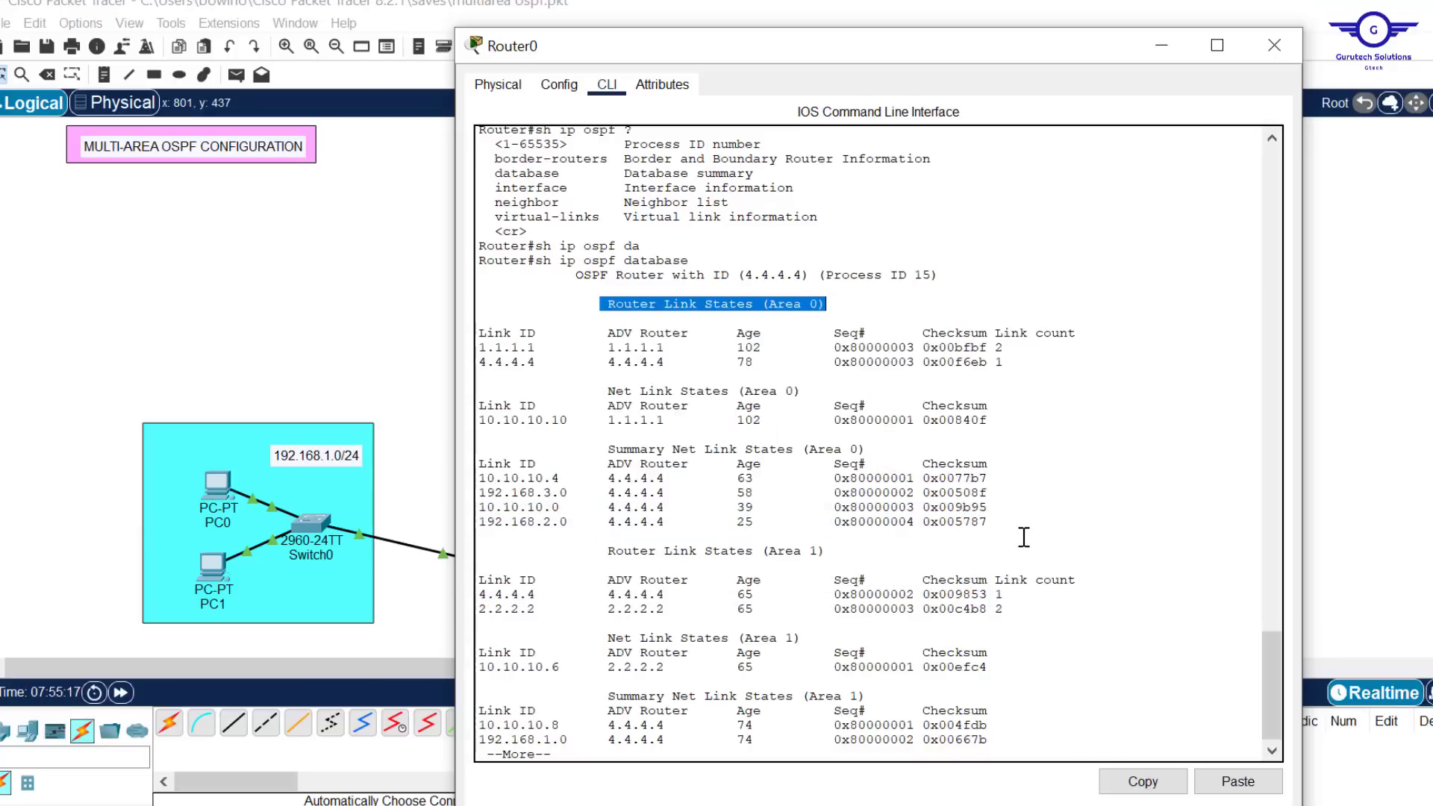
pyautogui.moveTo(1019, 526); pyautogui.dragTo(456, 347)
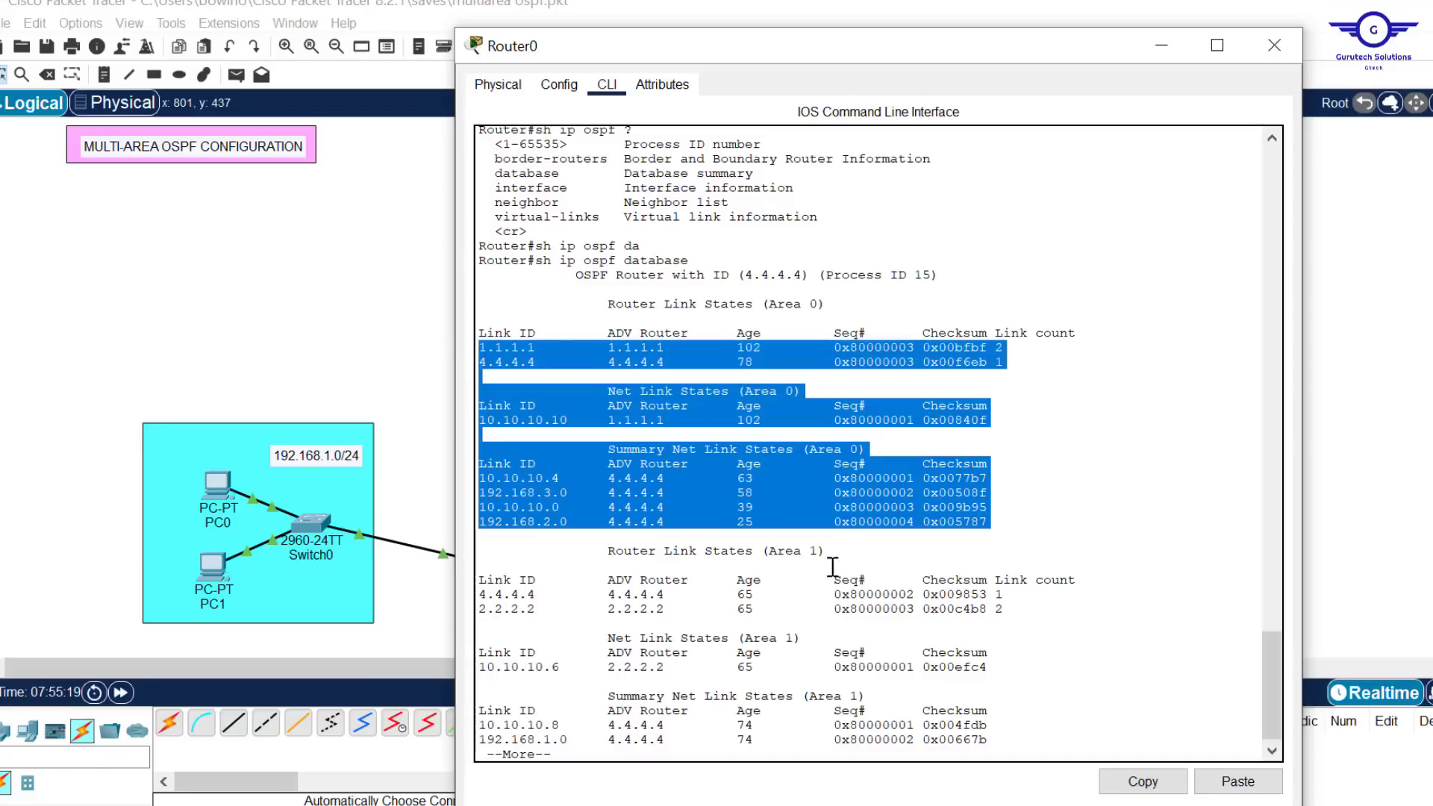
pyautogui.moveTo(828, 551); pyautogui.dragTo(752, 551)
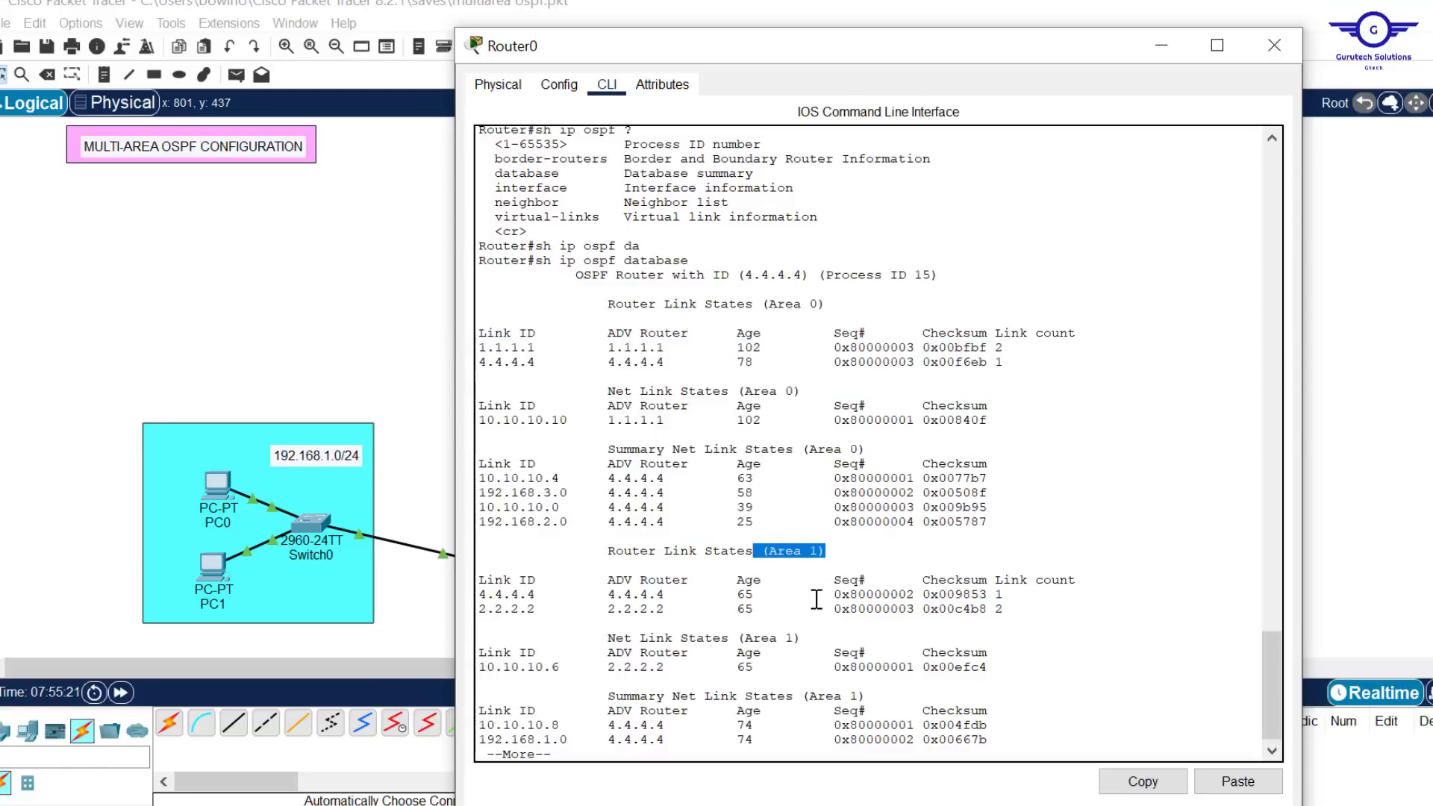
# Page through the database output, examine the remaining Area 1 entries and the Area 2 section, and close Router0's window.
pyautogui.press('Return')
pyautogui.press('Return')
pyautogui.press('Return')
pyautogui.press('Return')
pyautogui.press('Return')
pyautogui.press('Return')
pyautogui.press('Return')
pyautogui.press('Return')
pyautogui.press('Return')
pyautogui.press('Return')
pyautogui.press('Return')
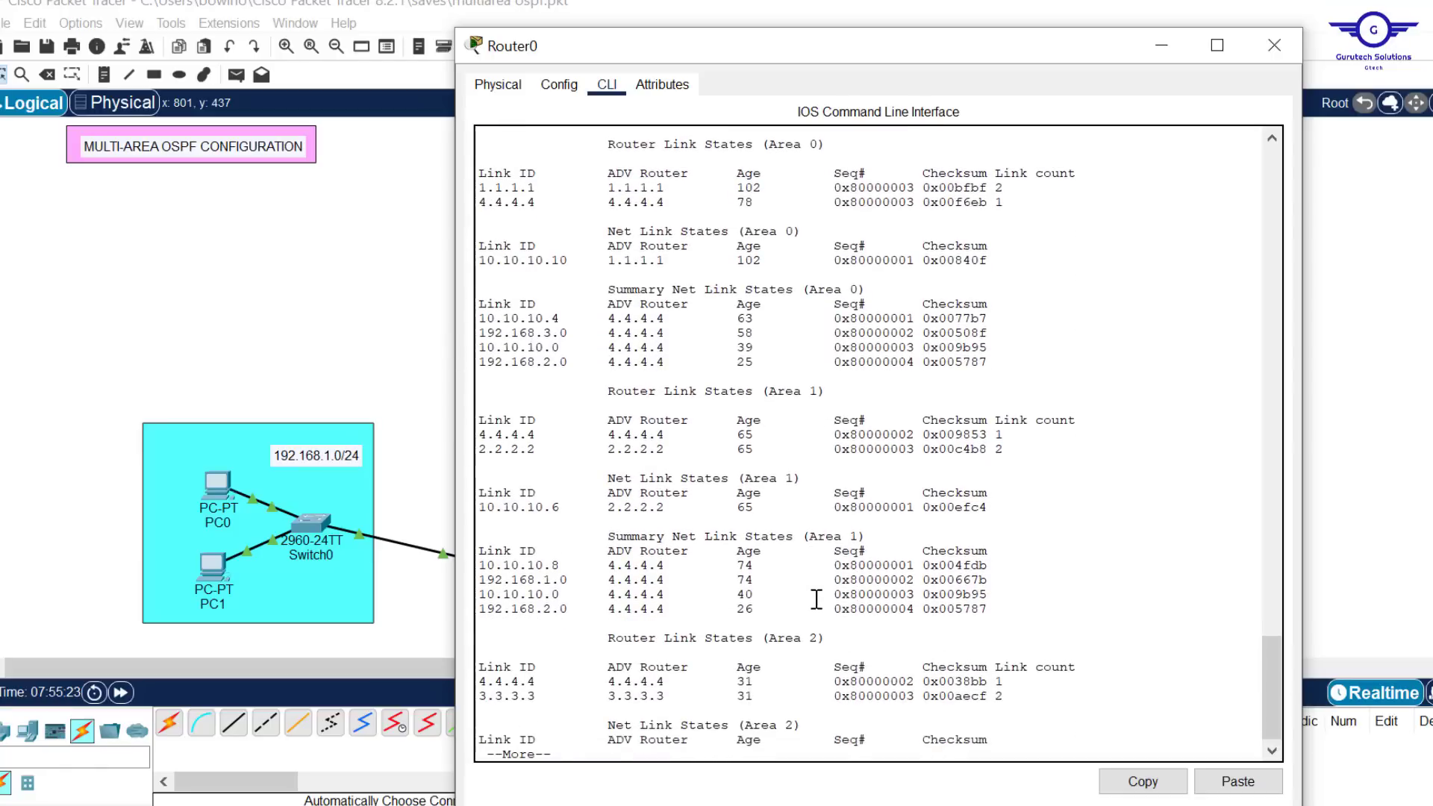
pyautogui.moveTo(1000, 611); pyautogui.dragTo(544, 477)
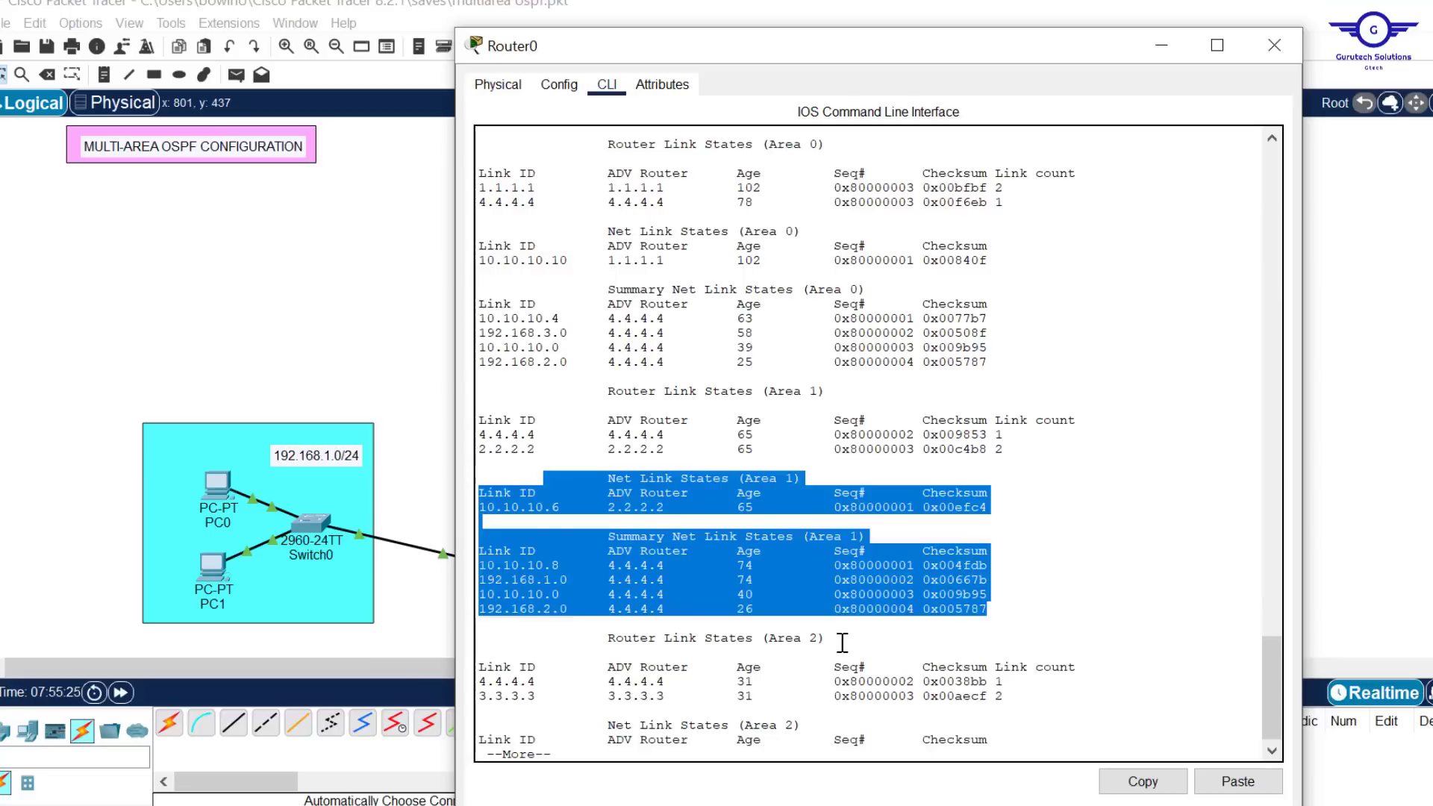
pyautogui.moveTo(841, 639); pyautogui.dragTo(620, 631)
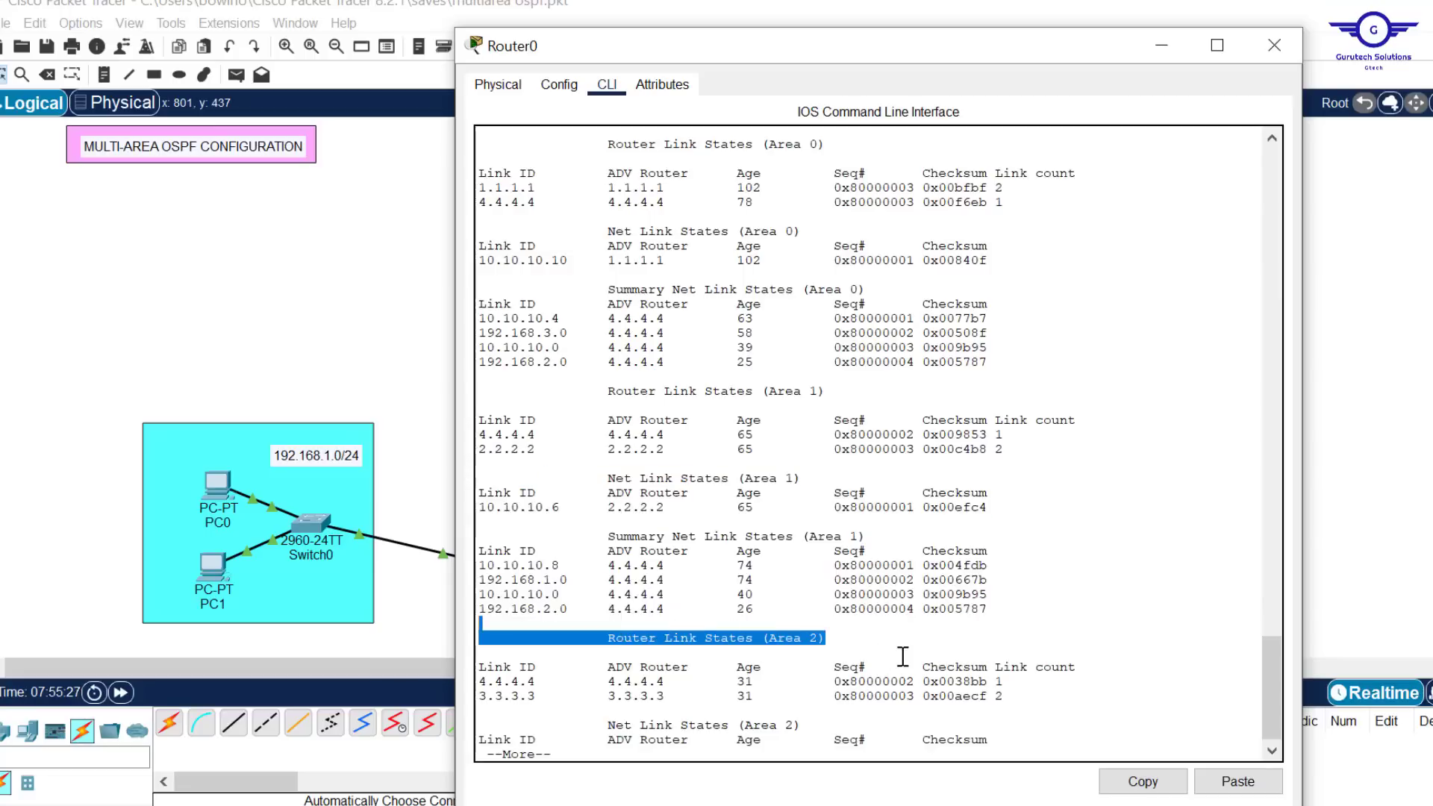
pyautogui.click(1273, 43)
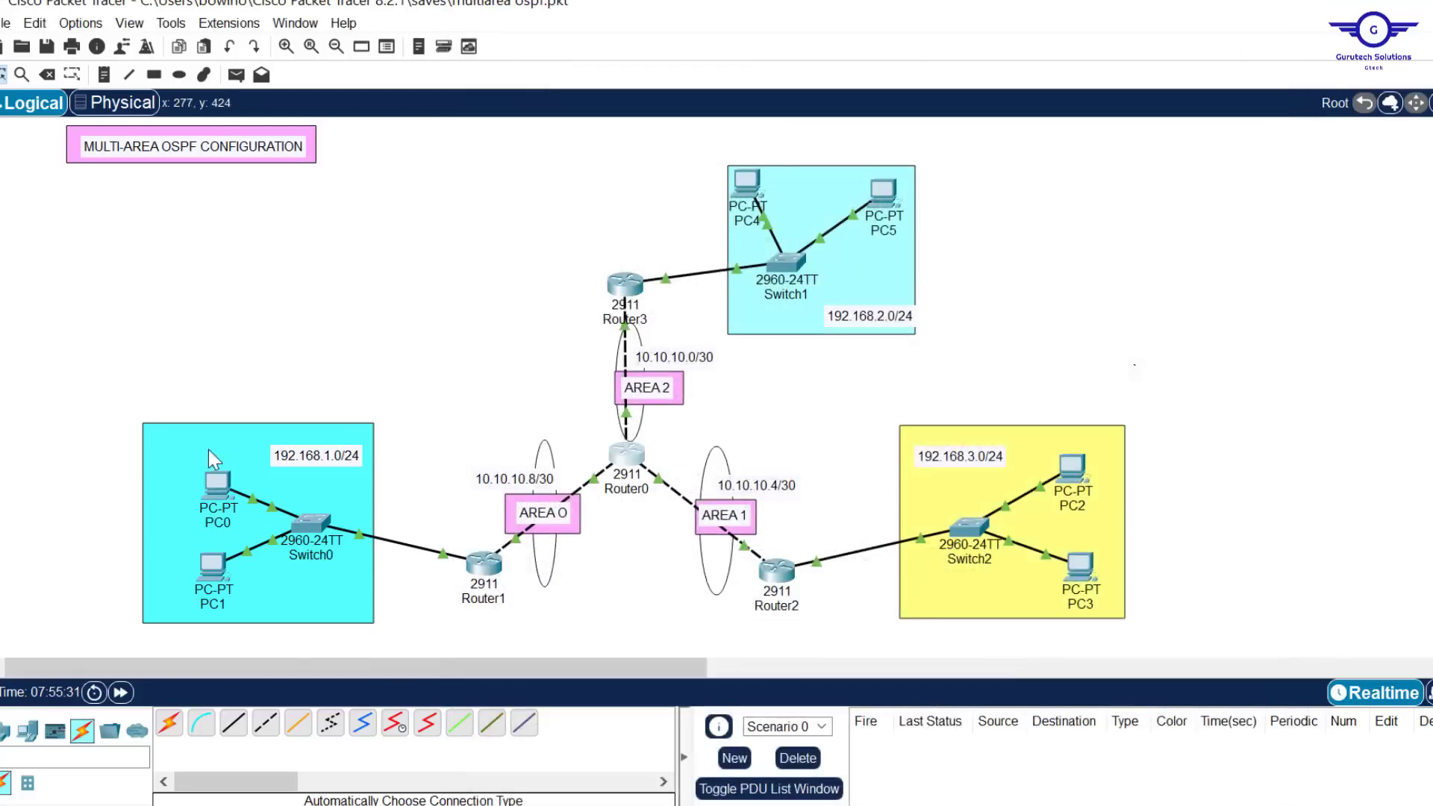
# Check the IP addresses of the PCs in the topology and ping 192.168.2.10 from PC0's Command Prompt.
pyautogui.moveTo(215, 489)
pyautogui.moveTo(882, 199)
pyautogui.moveTo(1075, 472)
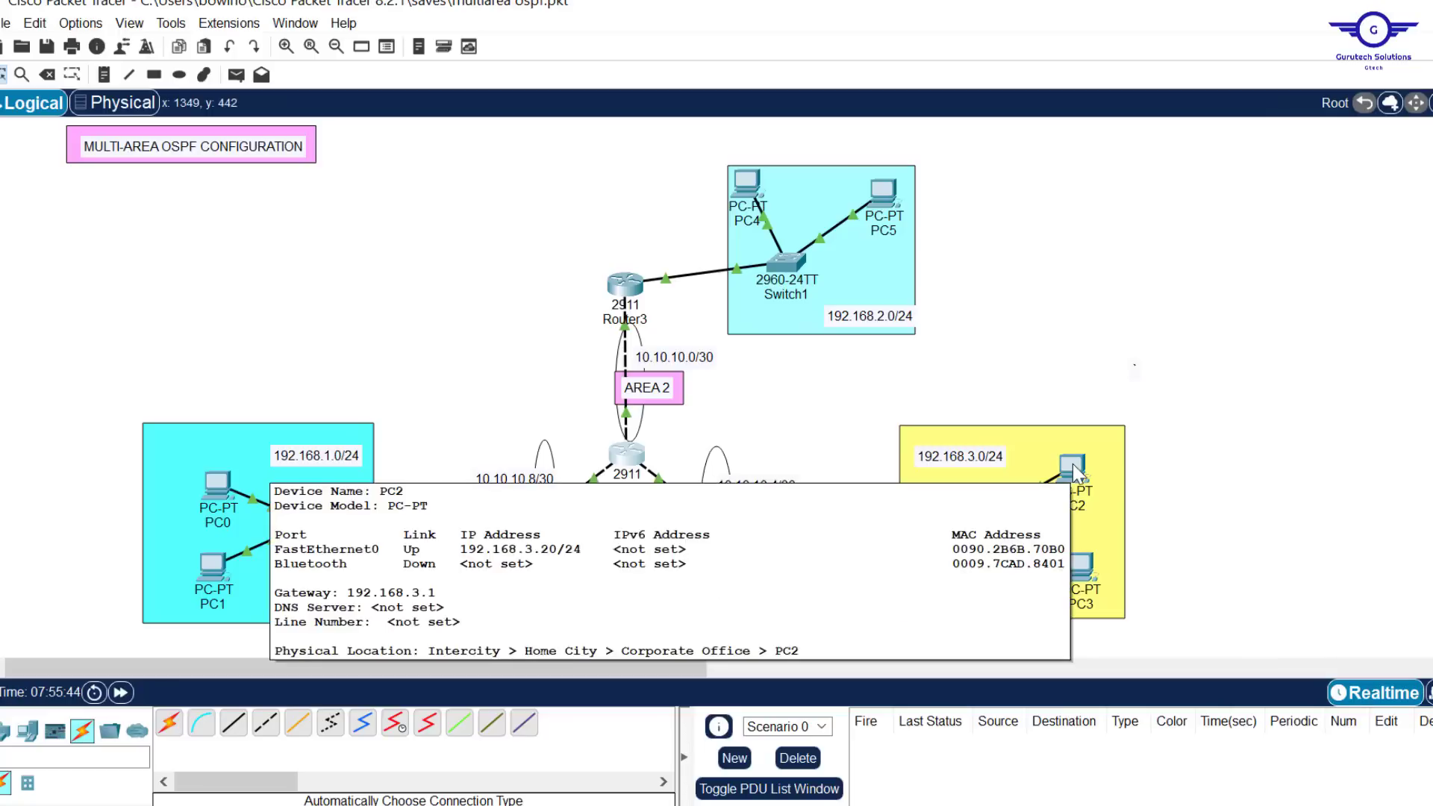
pyautogui.click(216, 485)
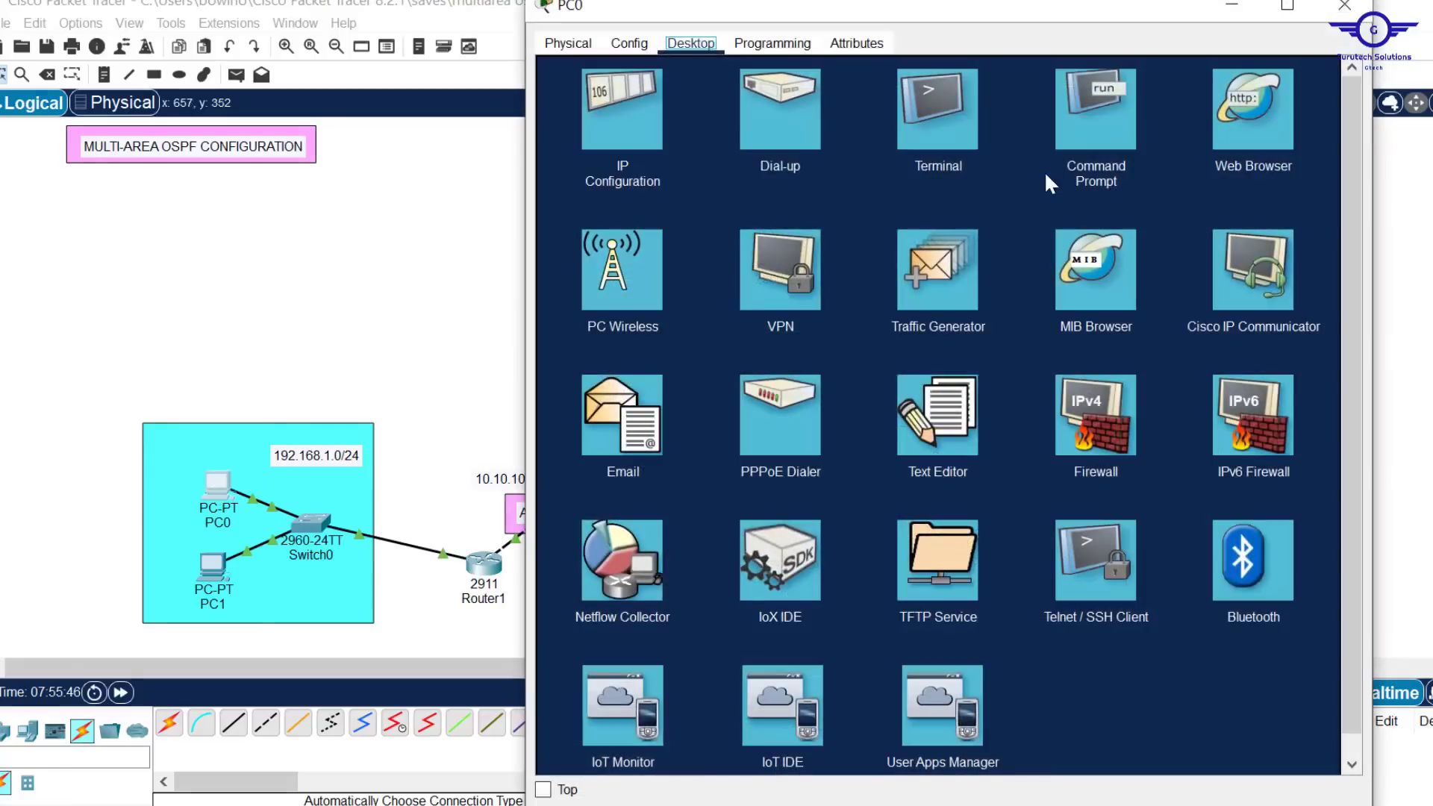
pyautogui.click(1069, 109)
pyautogui.write('ping')
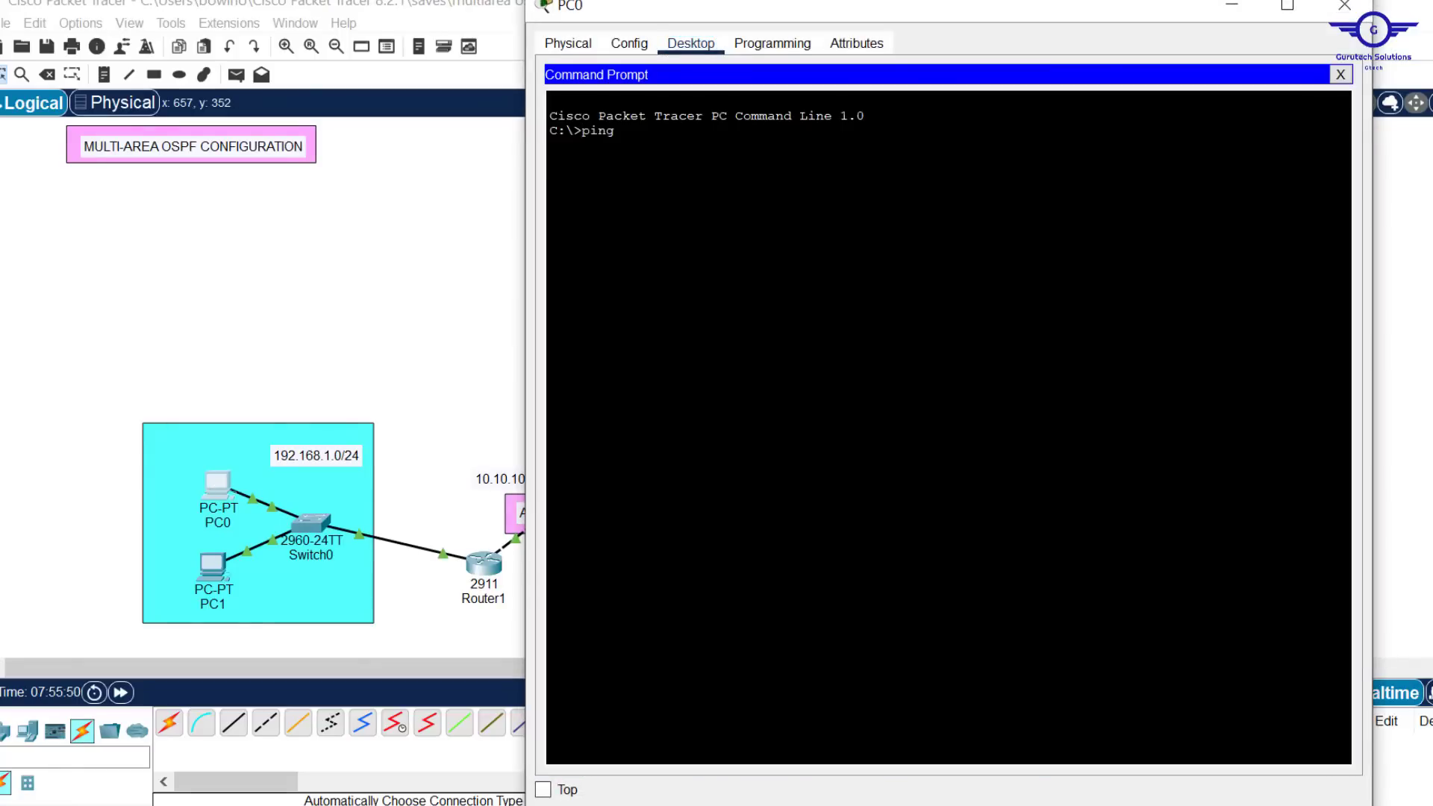
pyautogui.write(' 192.168.2.10')
pyautogui.press('Return')
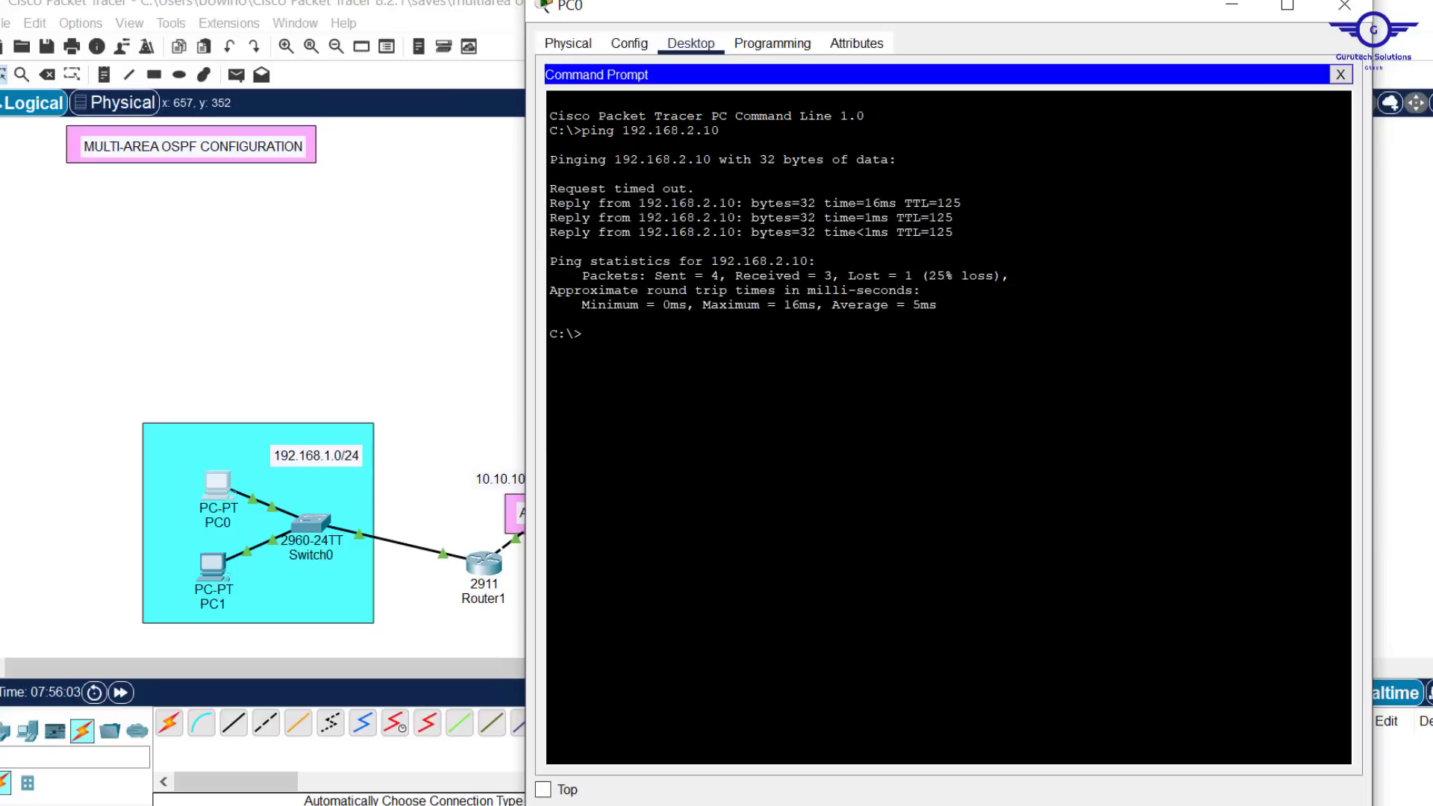
# Ping 192.168.3.10 from PC0 and close its window to return to the topology.
pyautogui.press('Up')
pyautogui.press('Left')
pyautogui.press('Left')
pyautogui.press('BackSpace')
pyautogui.write('3')
pyautogui.press('Return')
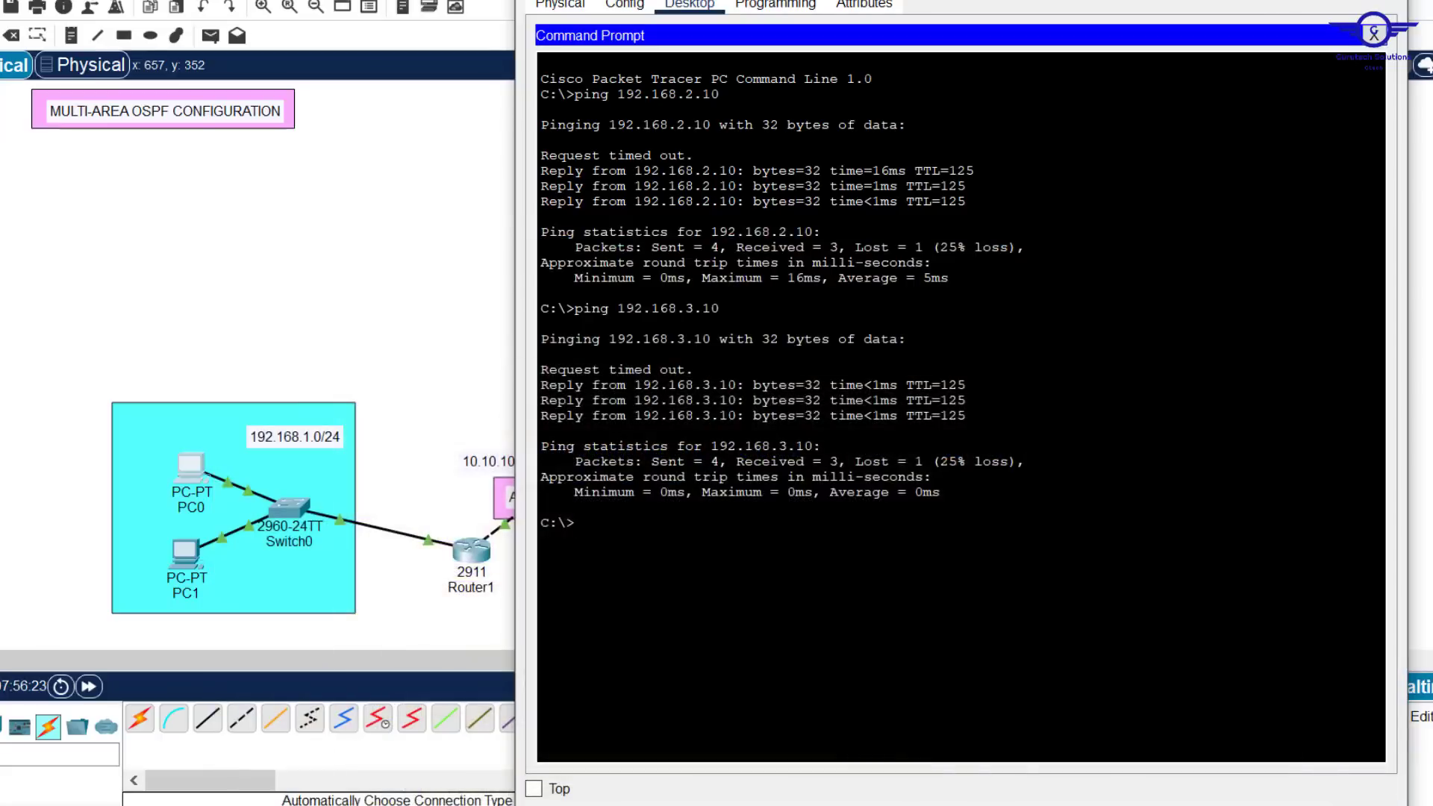
pyautogui.click(1374, 35)
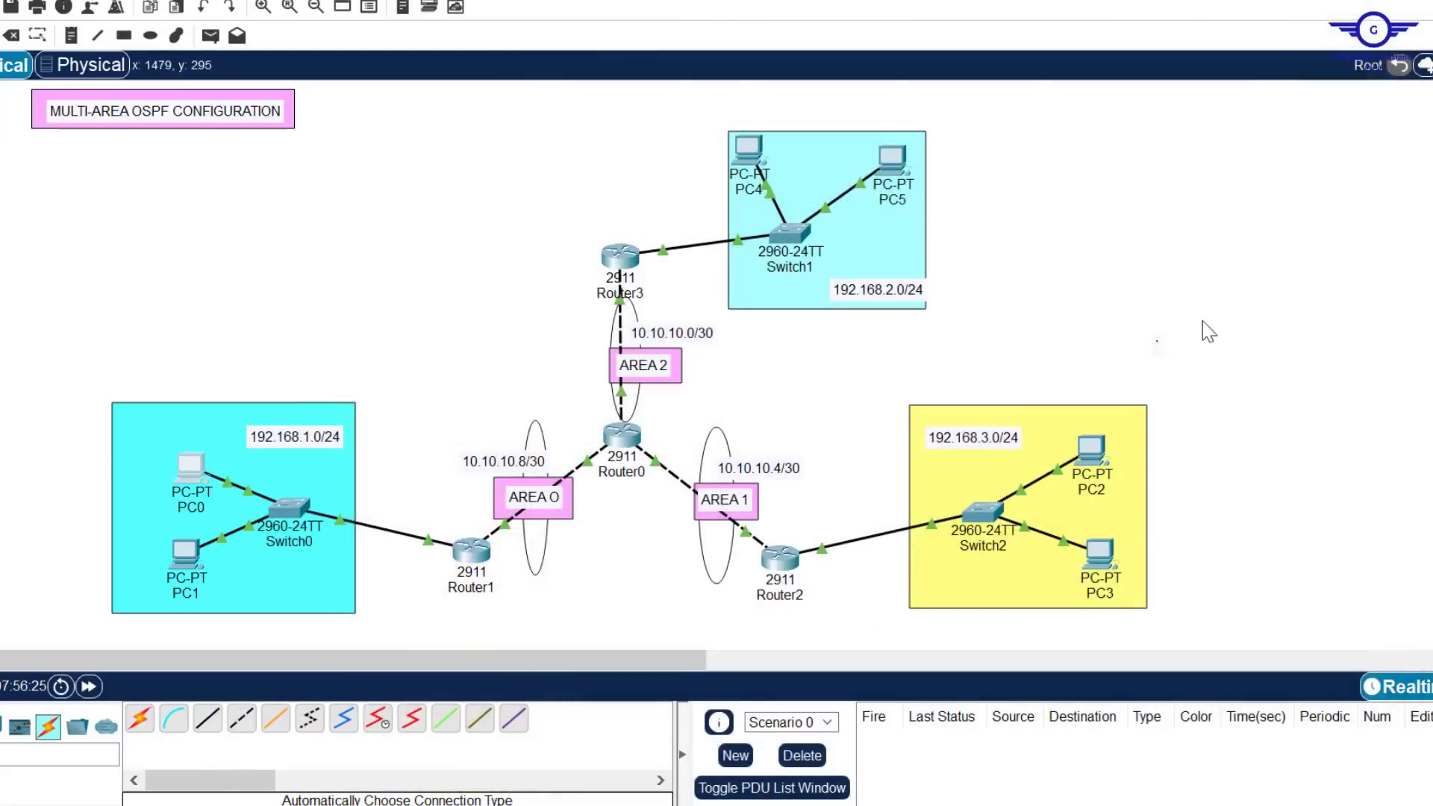